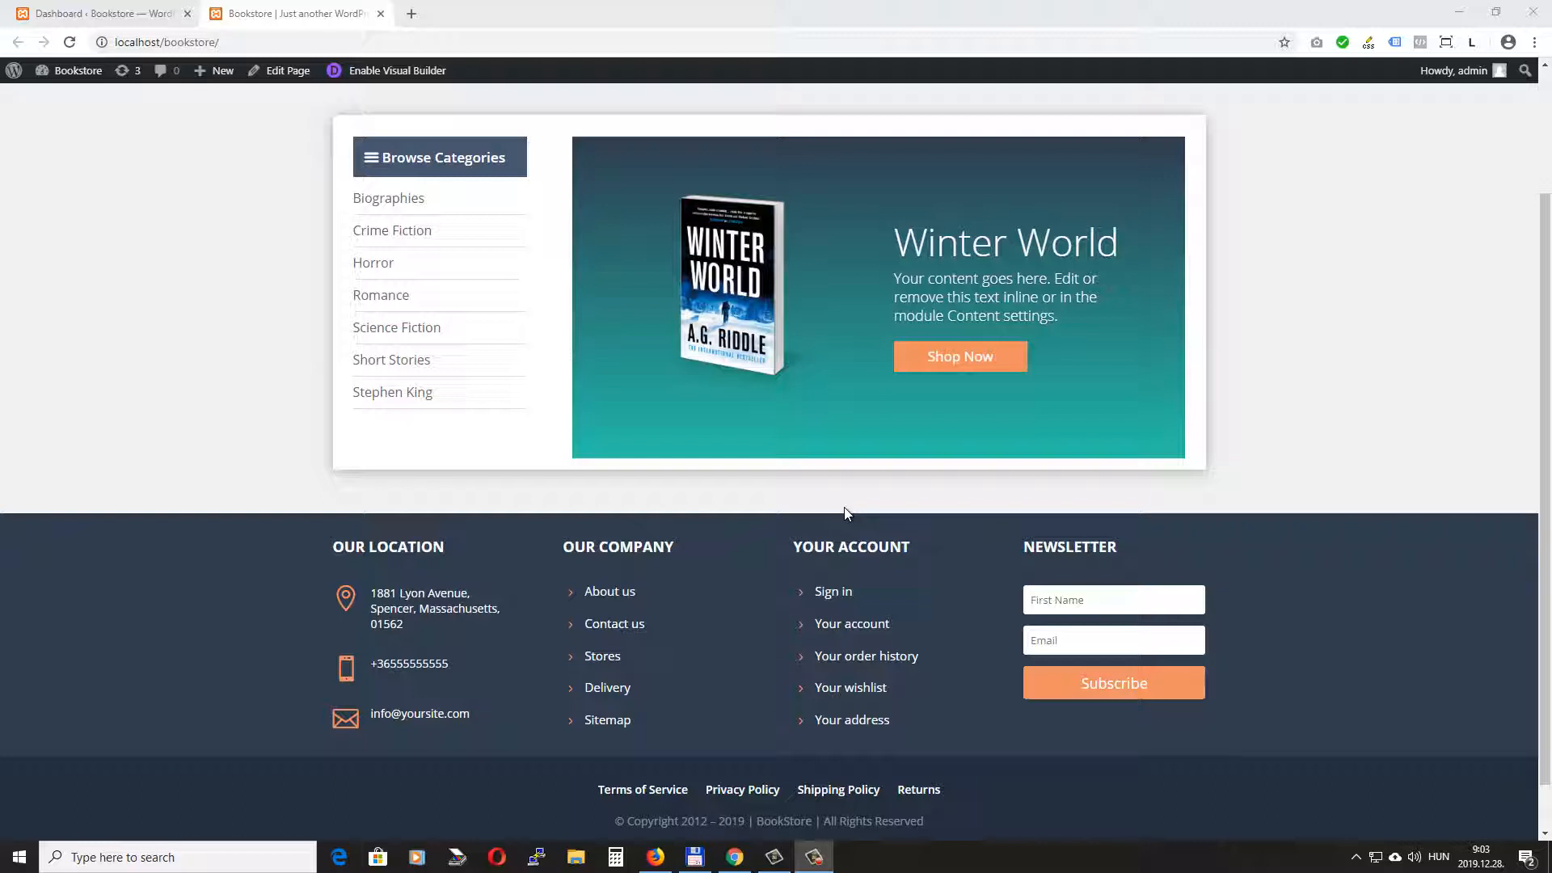
- Open the page in the visual builder and add a regular section with a three-equal-column row below the Winter World section
{"action": "scroll", "coordinate": [847, 513], "scroll_direction": "up", "scroll_amount": 2}
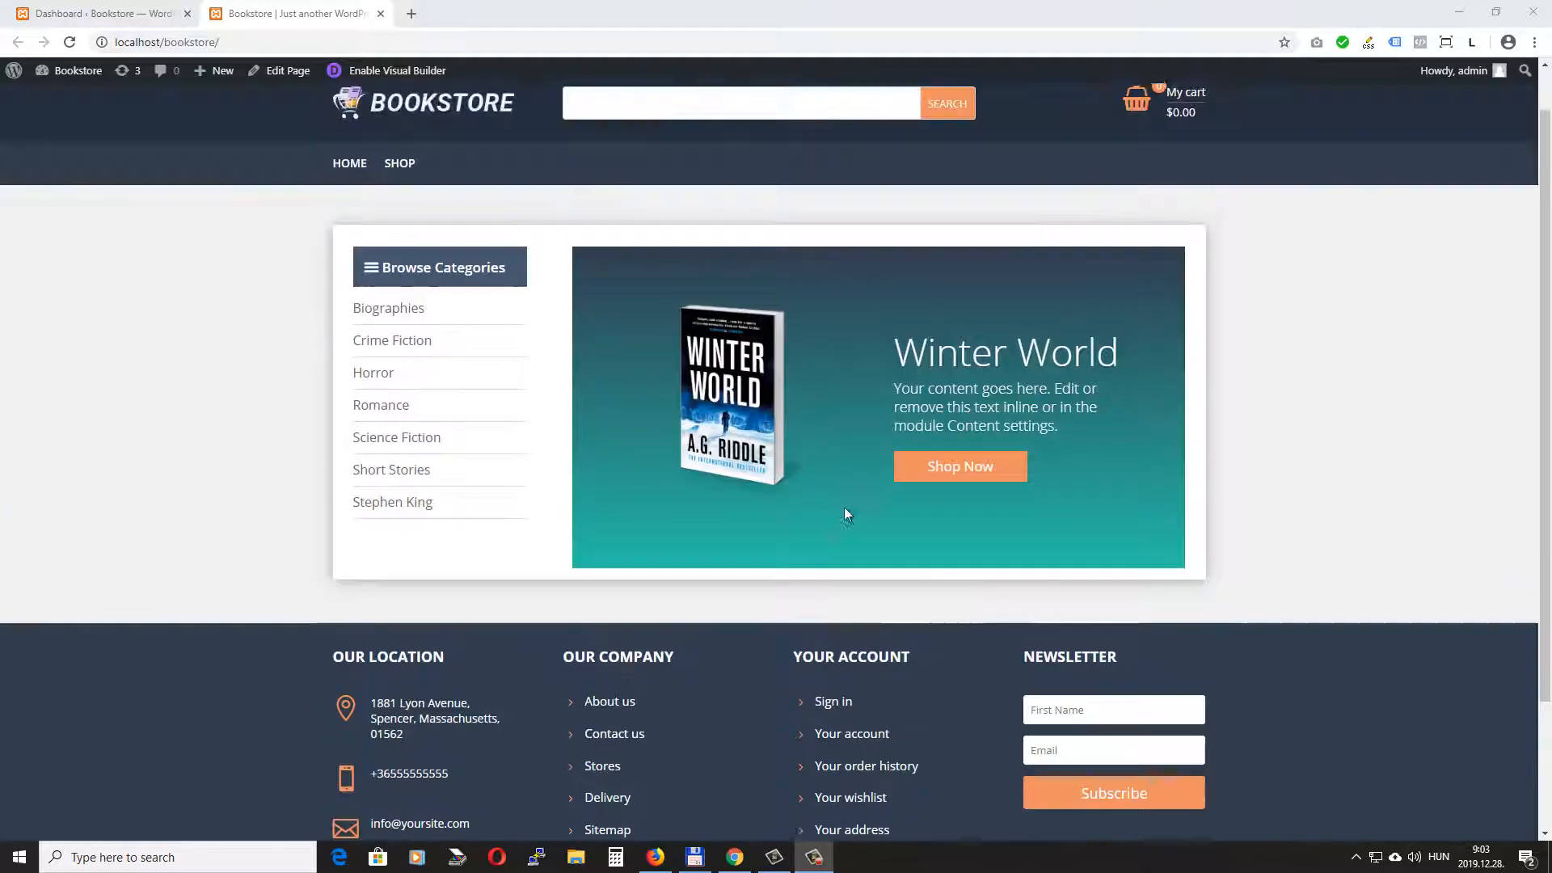
{"action": "left_click", "coordinate": [406, 73]}
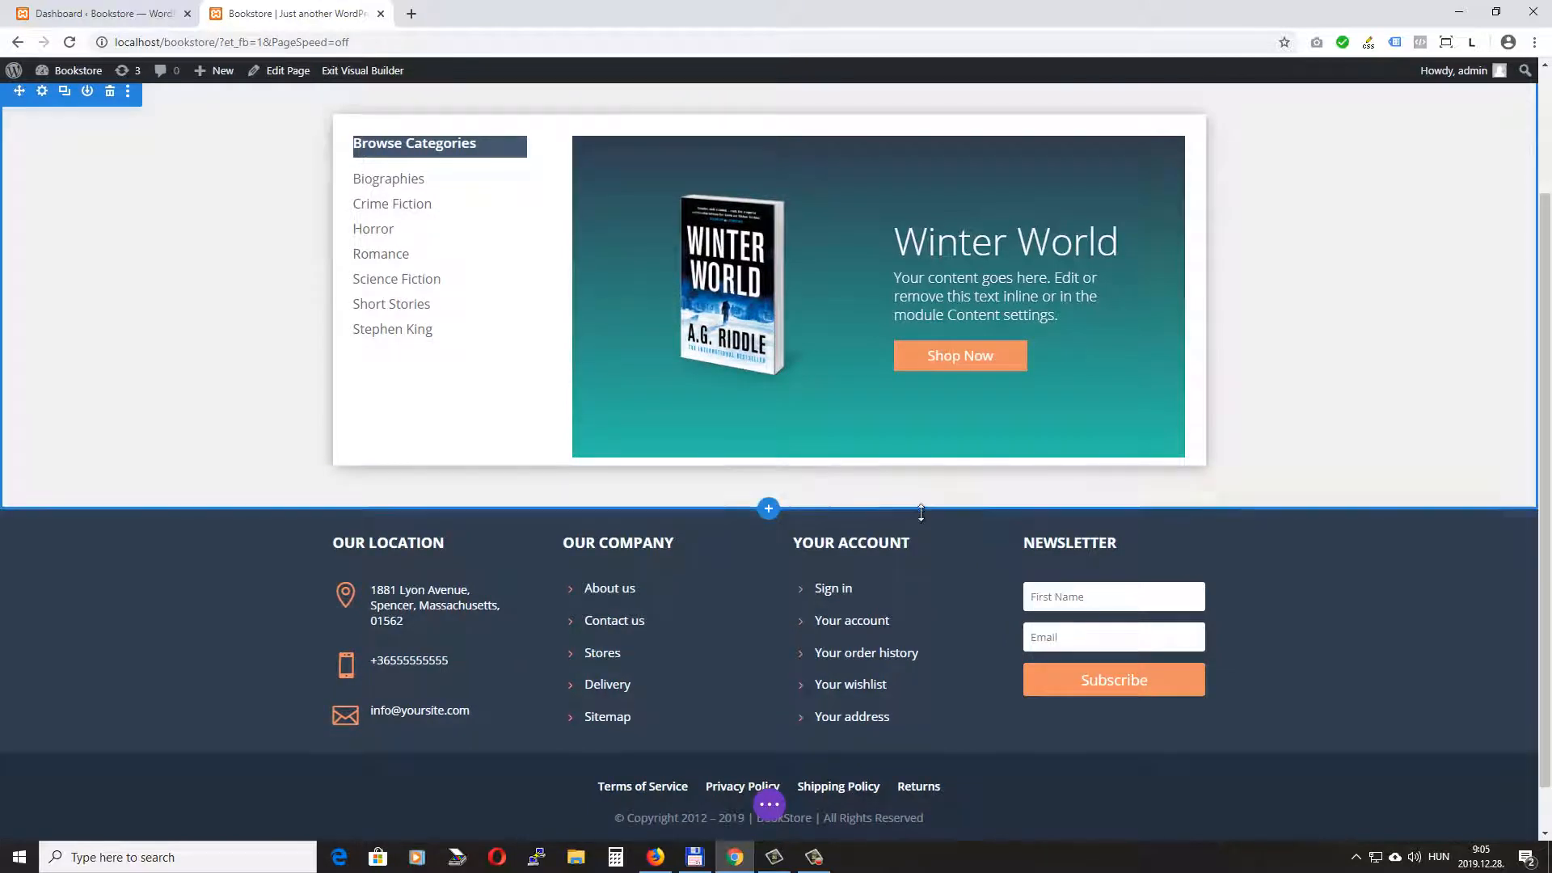
{"action": "left_click", "coordinate": [768, 507]}
{"action": "left_click", "coordinate": [668, 455]}
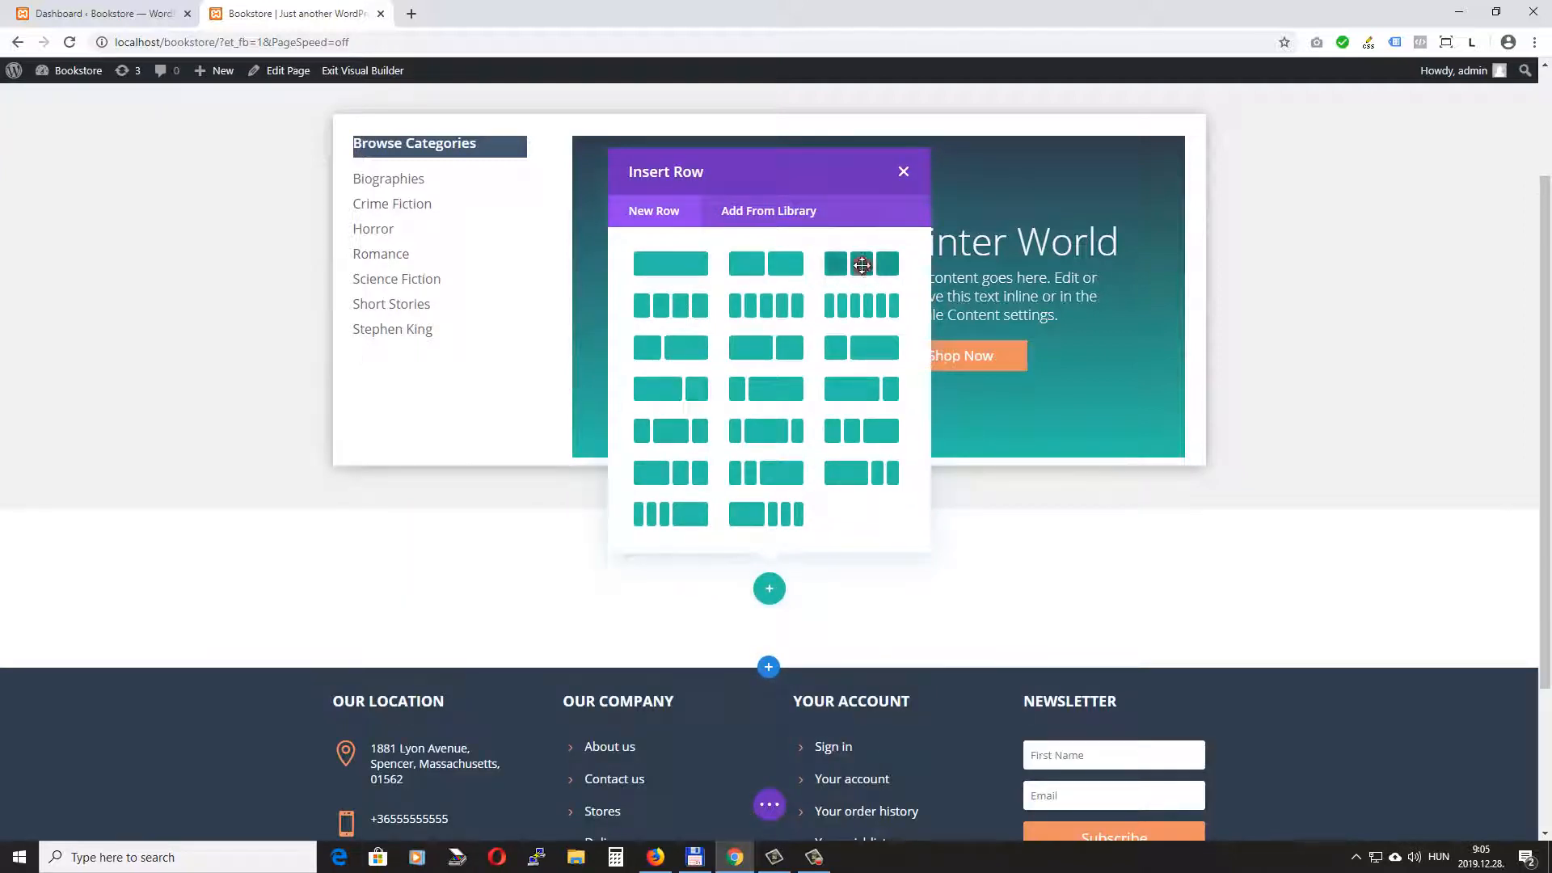
{"action": "left_click", "coordinate": [849, 270]}
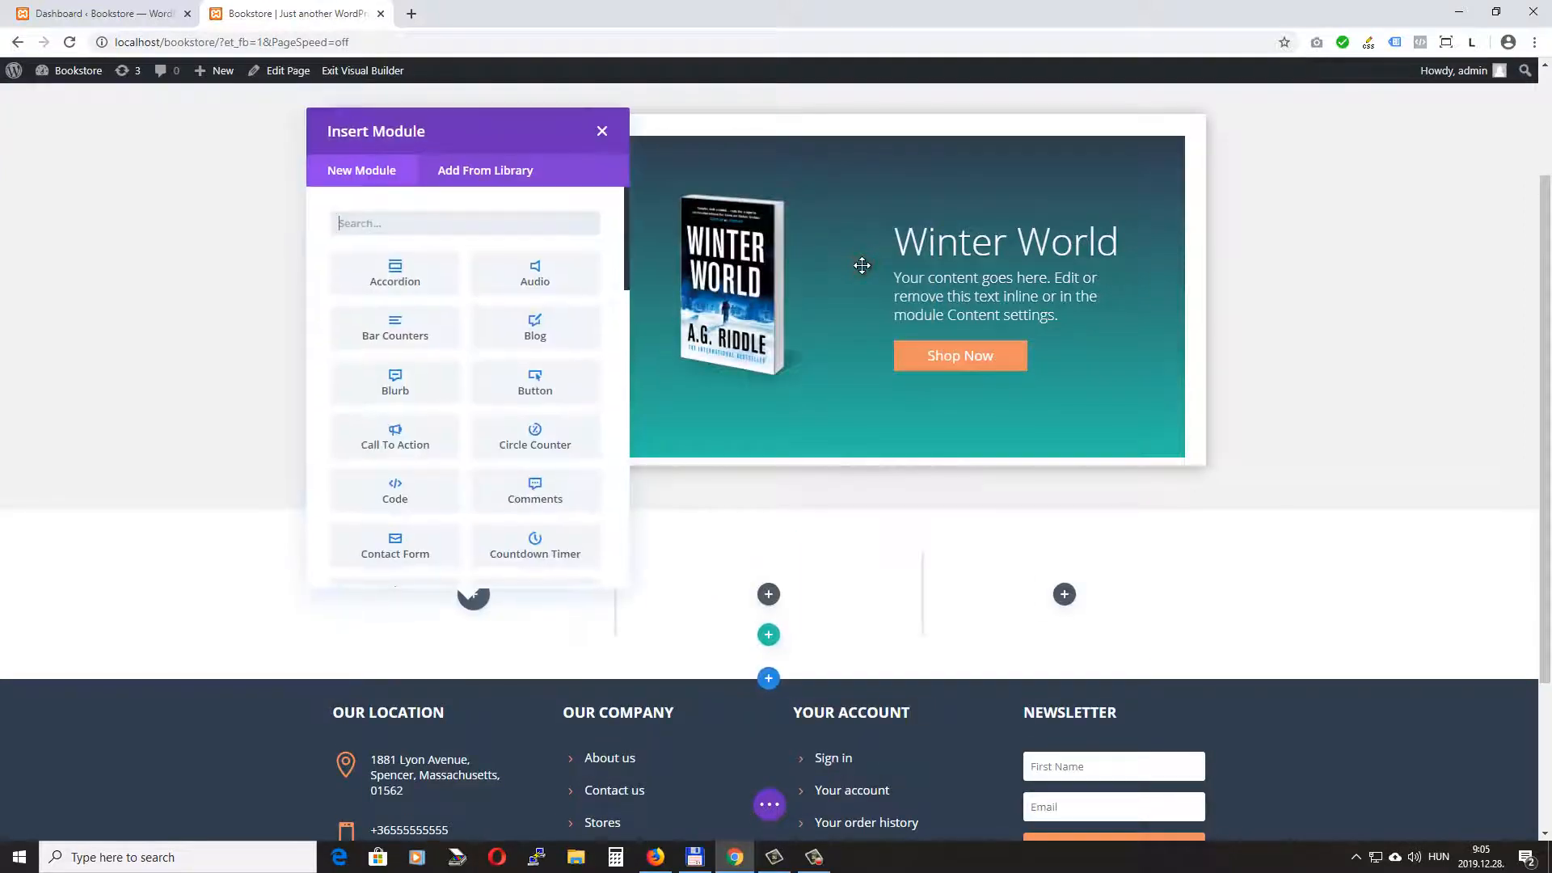
{"action": "left_click", "coordinate": [605, 129]}
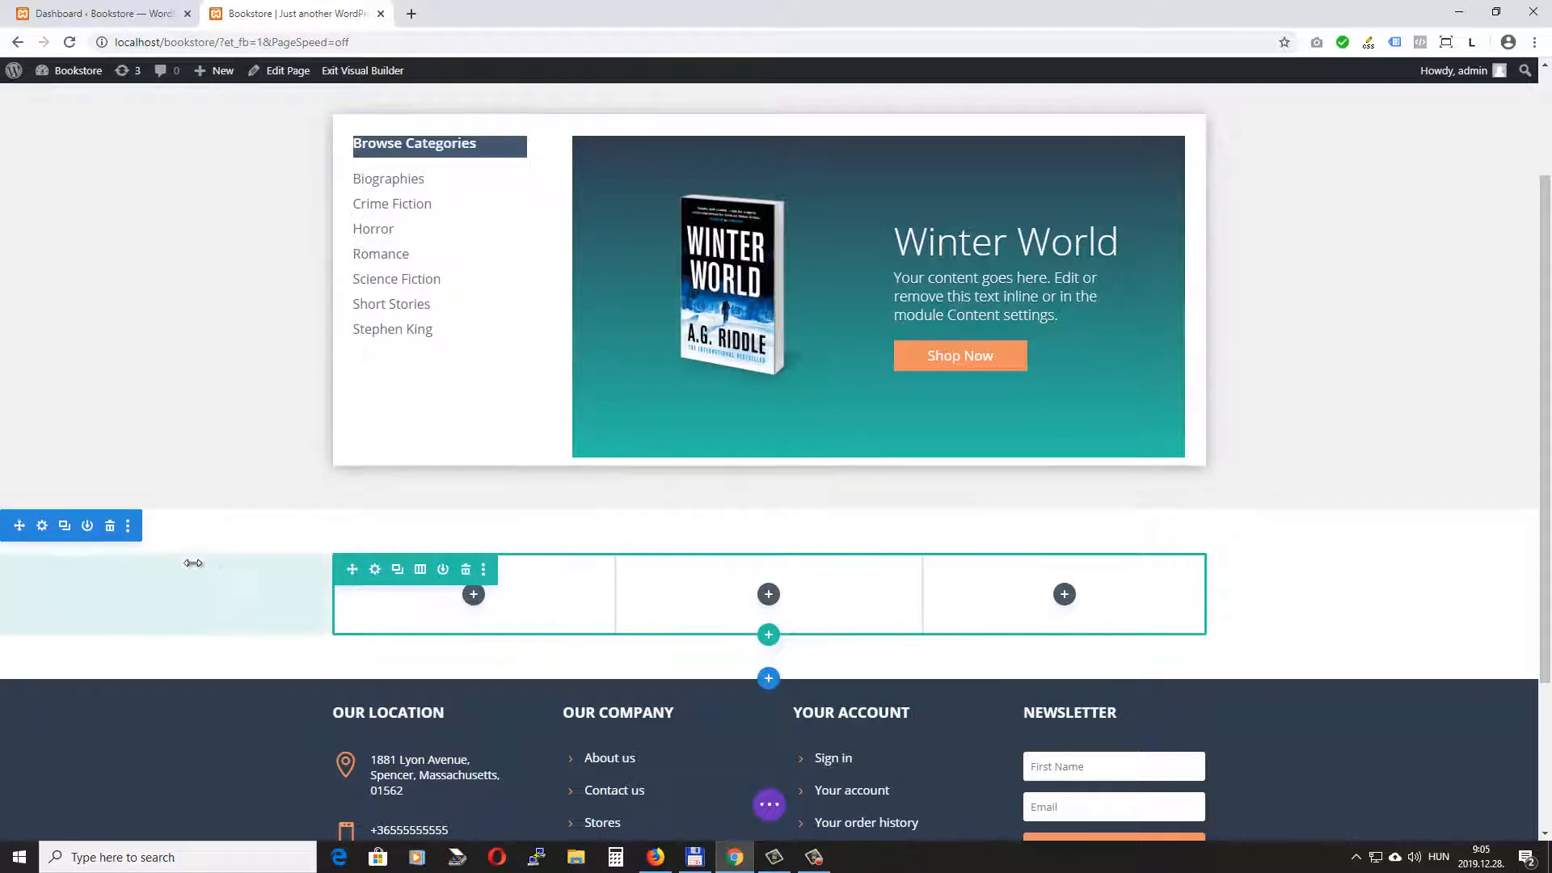
- Set the new section's background color to #f1f1f1
{"action": "left_click", "coordinate": [42, 527]}
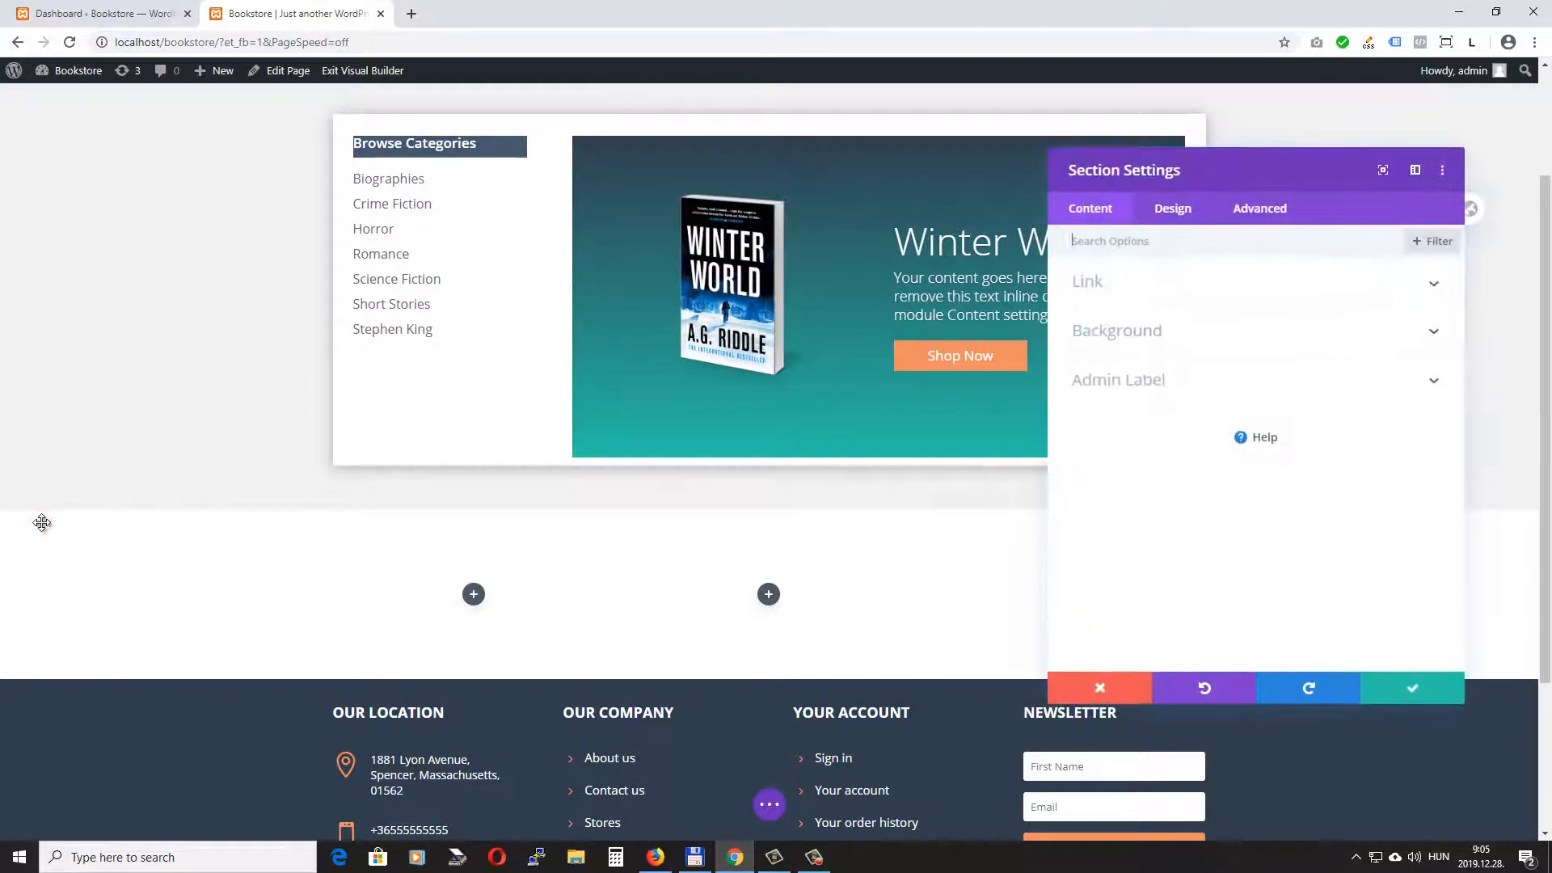
{"action": "left_click", "coordinate": [1213, 337]}
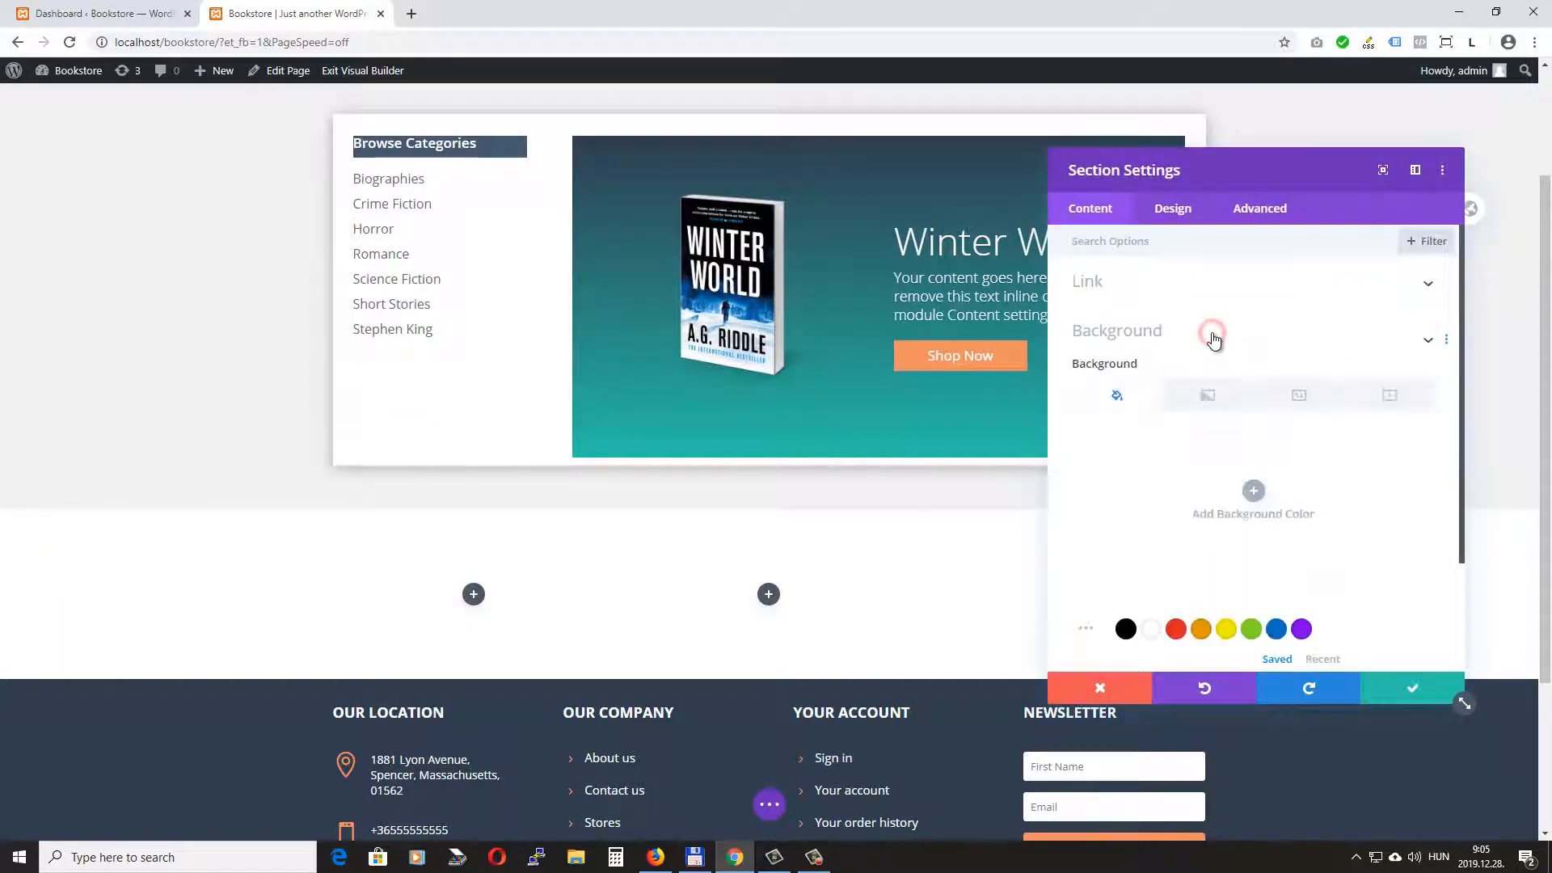
{"action": "left_click", "coordinate": [1254, 411]}
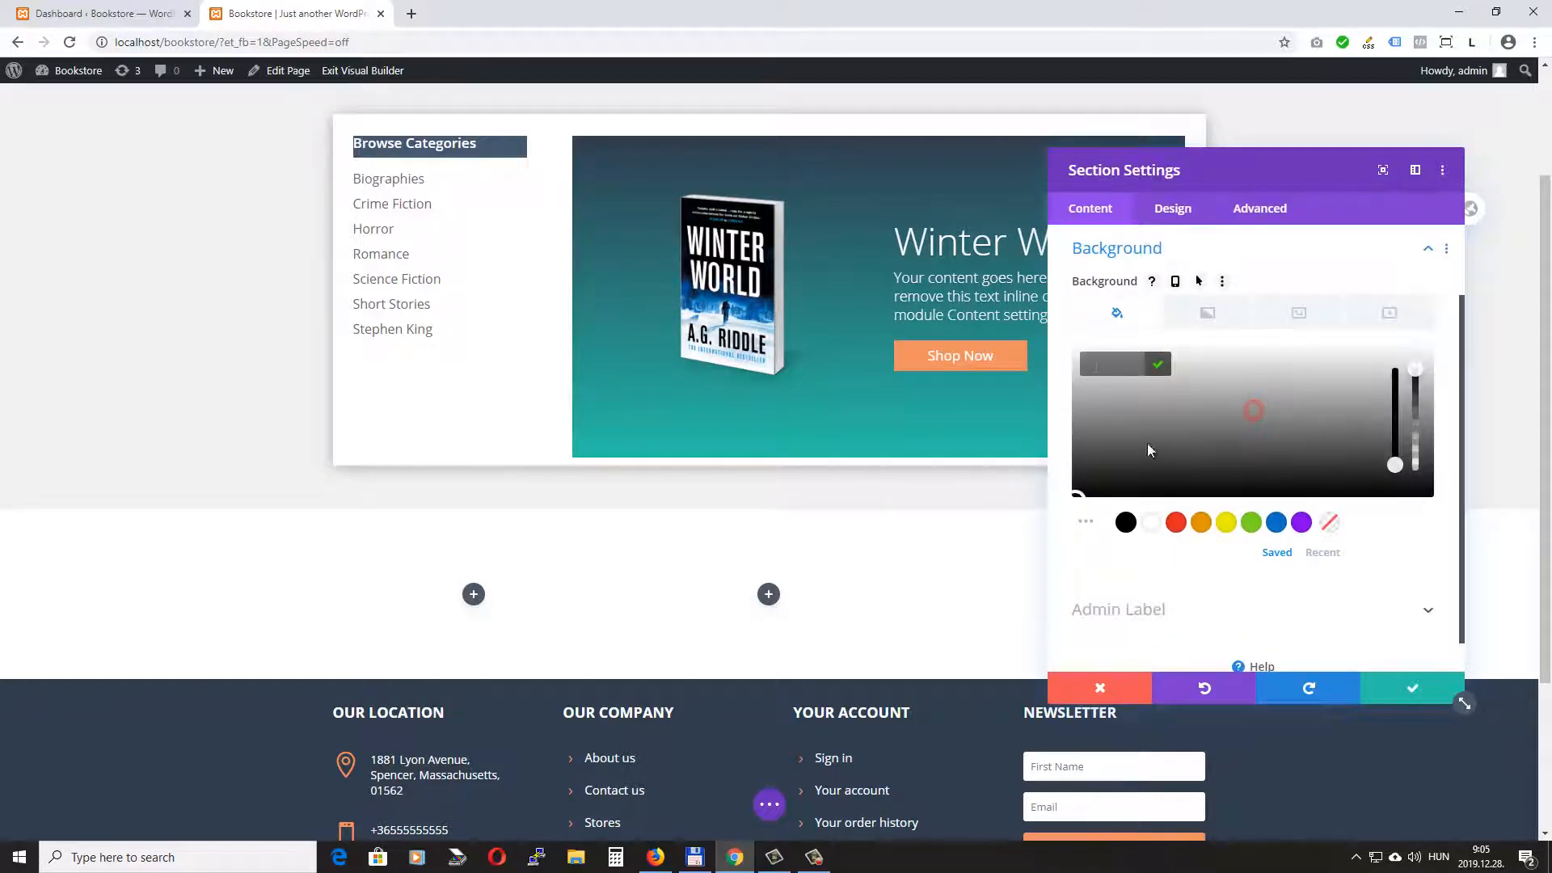
{"action": "type", "text": "f1f1f1"}
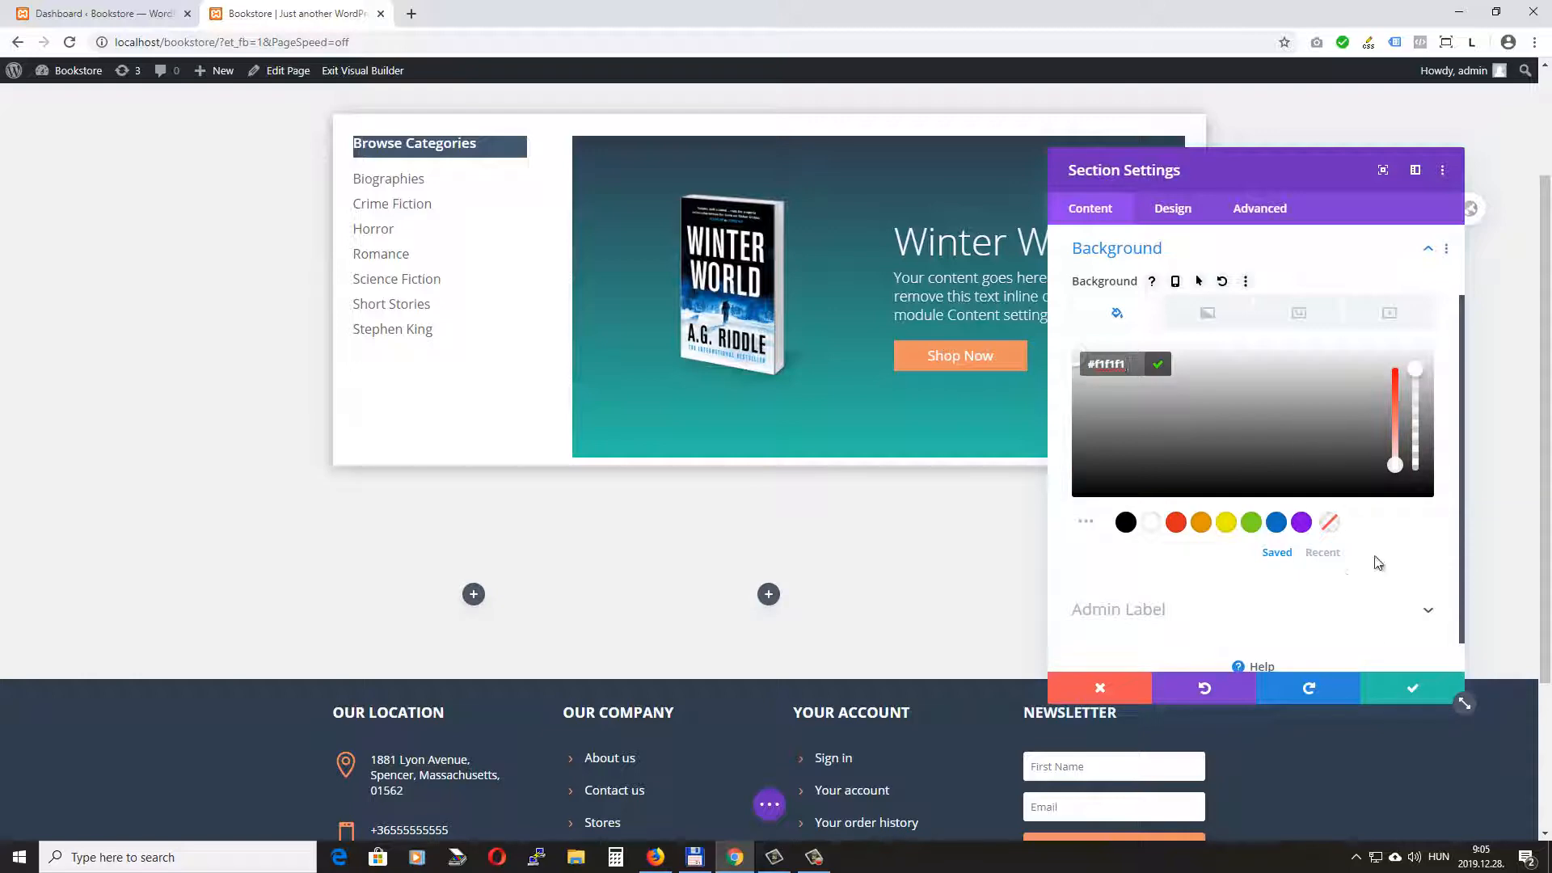
- Set the section's linked top and bottom padding to 0px and save the section settings
{"action": "left_click", "coordinate": [1173, 208]}
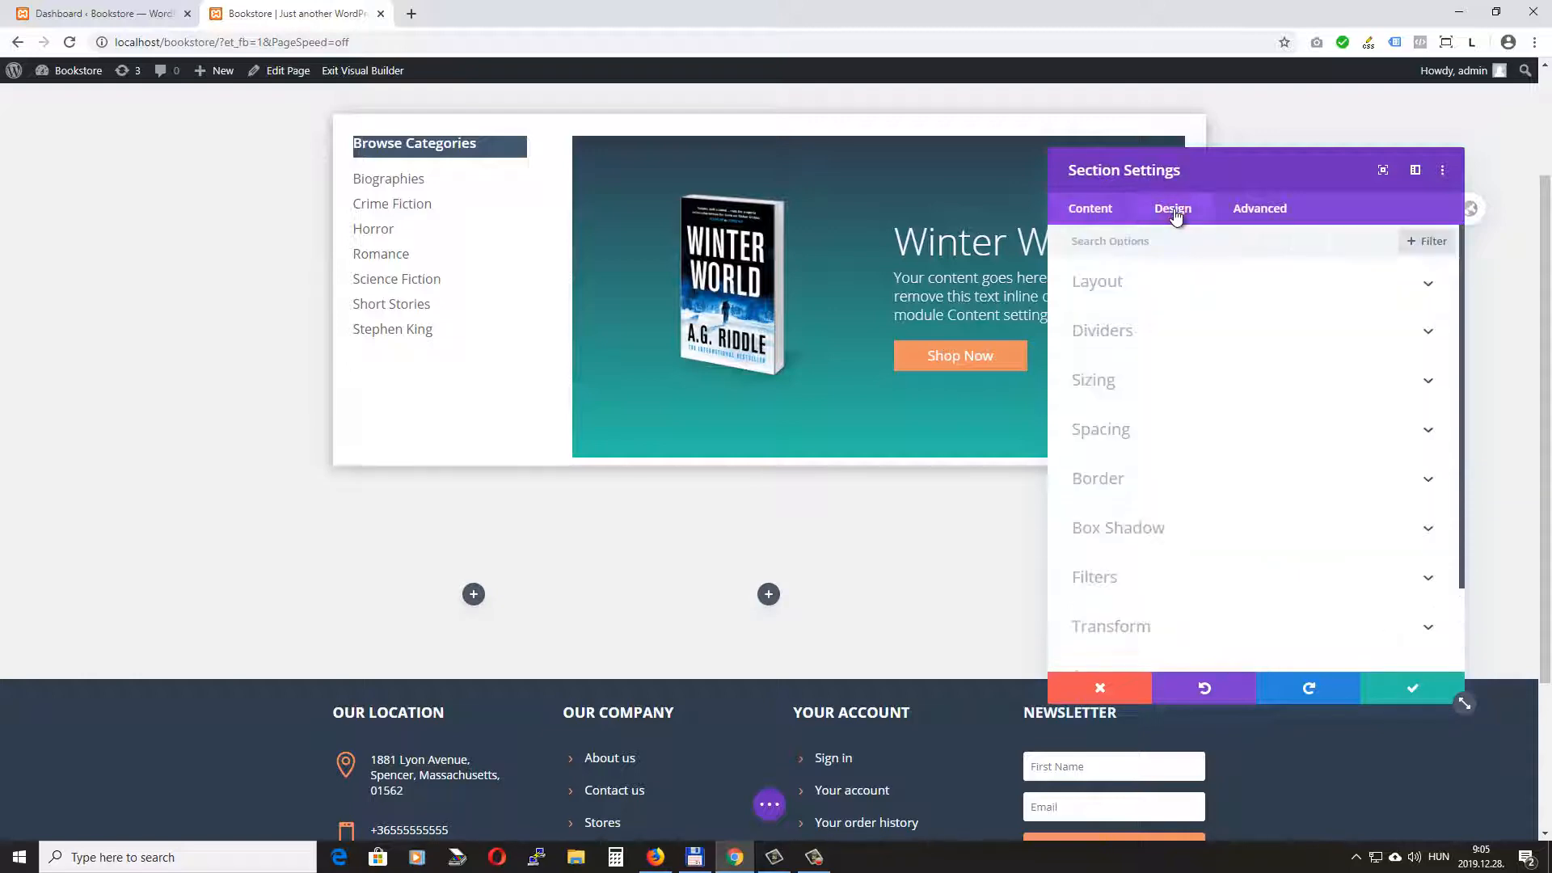
{"action": "left_click", "coordinate": [1138, 431]}
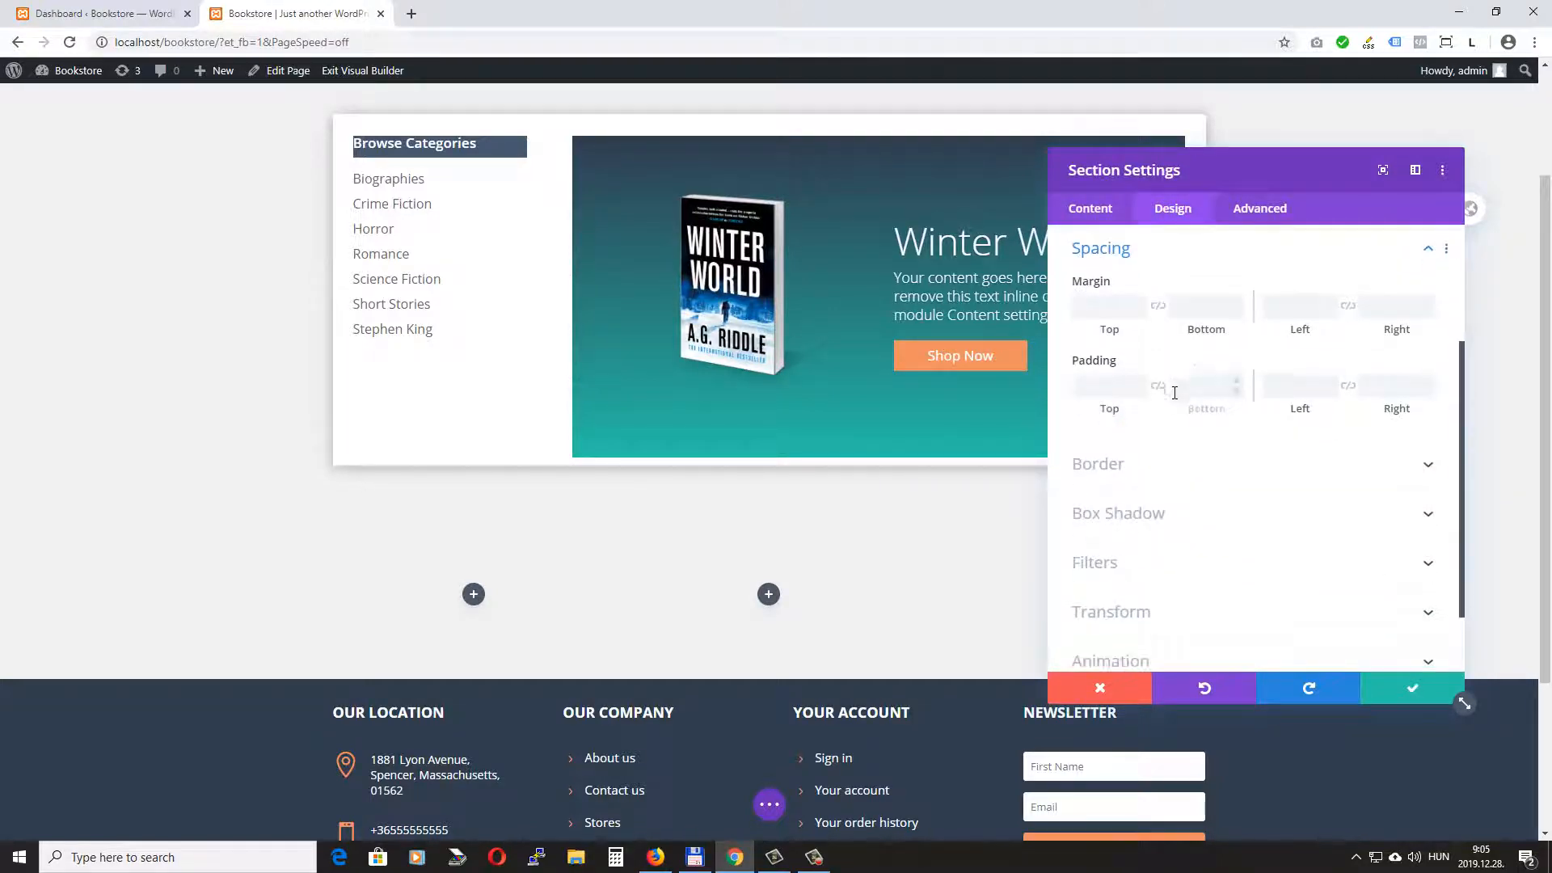
{"action": "left_click", "coordinate": [1160, 388]}
{"action": "left_click", "coordinate": [1105, 379]}
{"action": "type", "text": "0"}
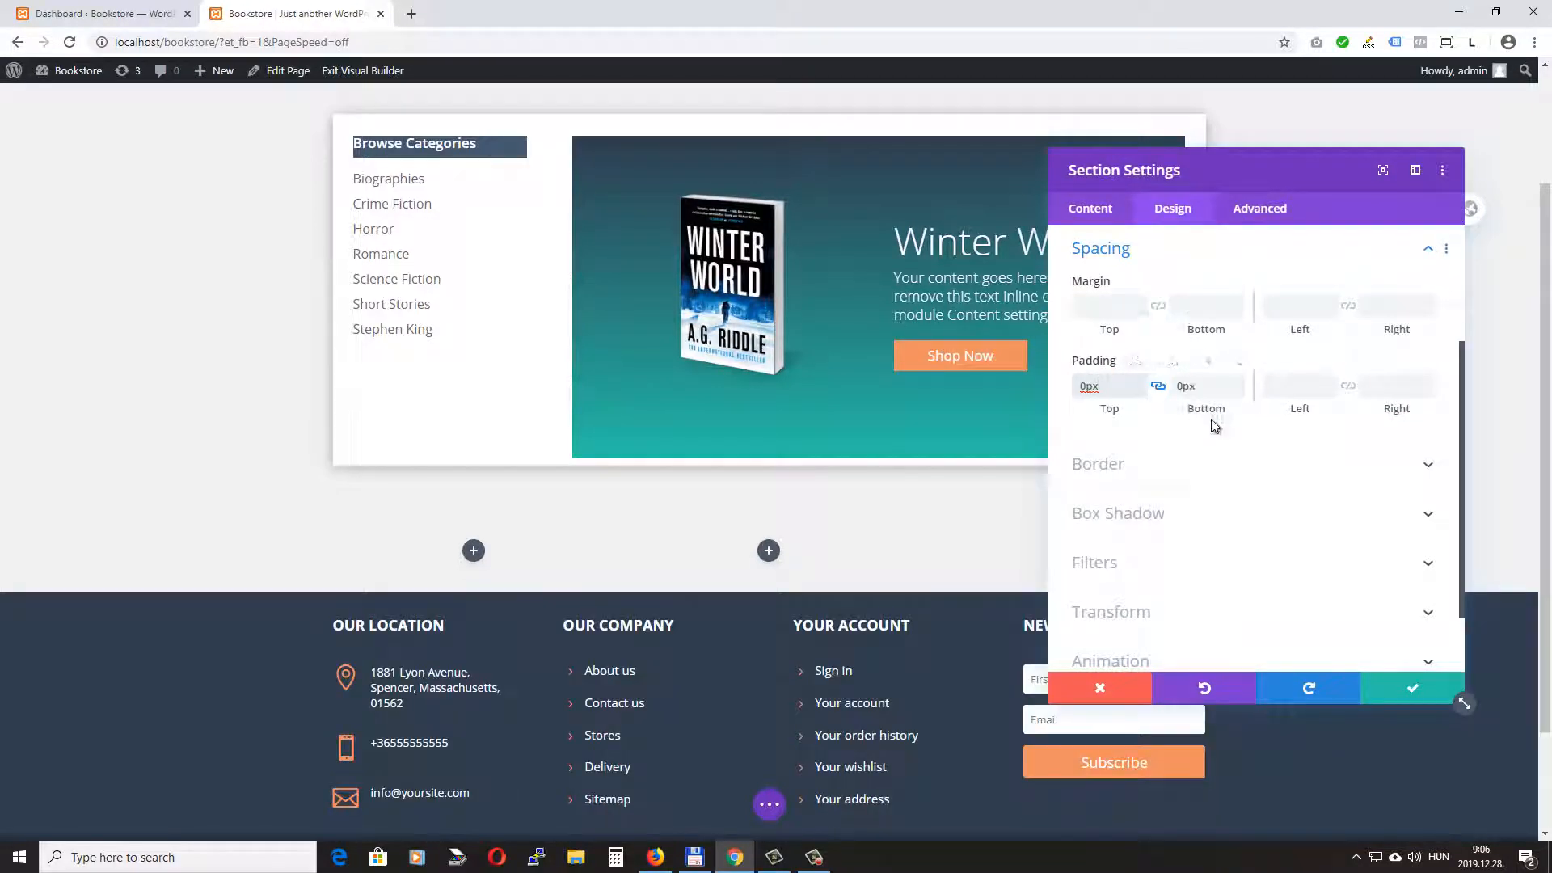
{"action": "left_click", "coordinate": [1405, 690]}
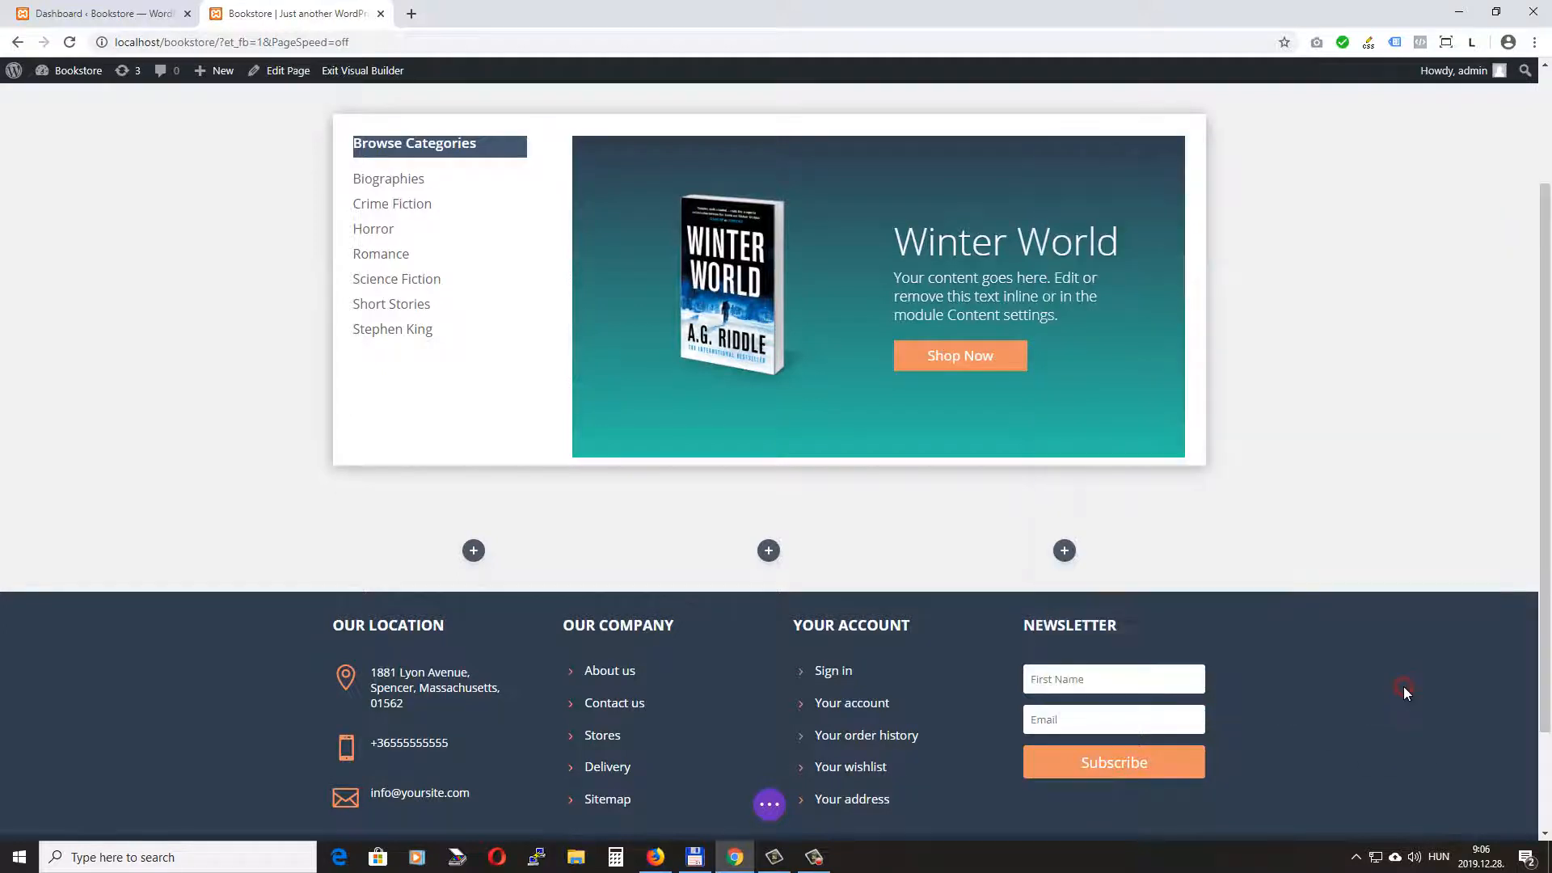
- Insert a Blurb module in the first column of the new row
{"action": "left_click", "coordinate": [474, 551]}
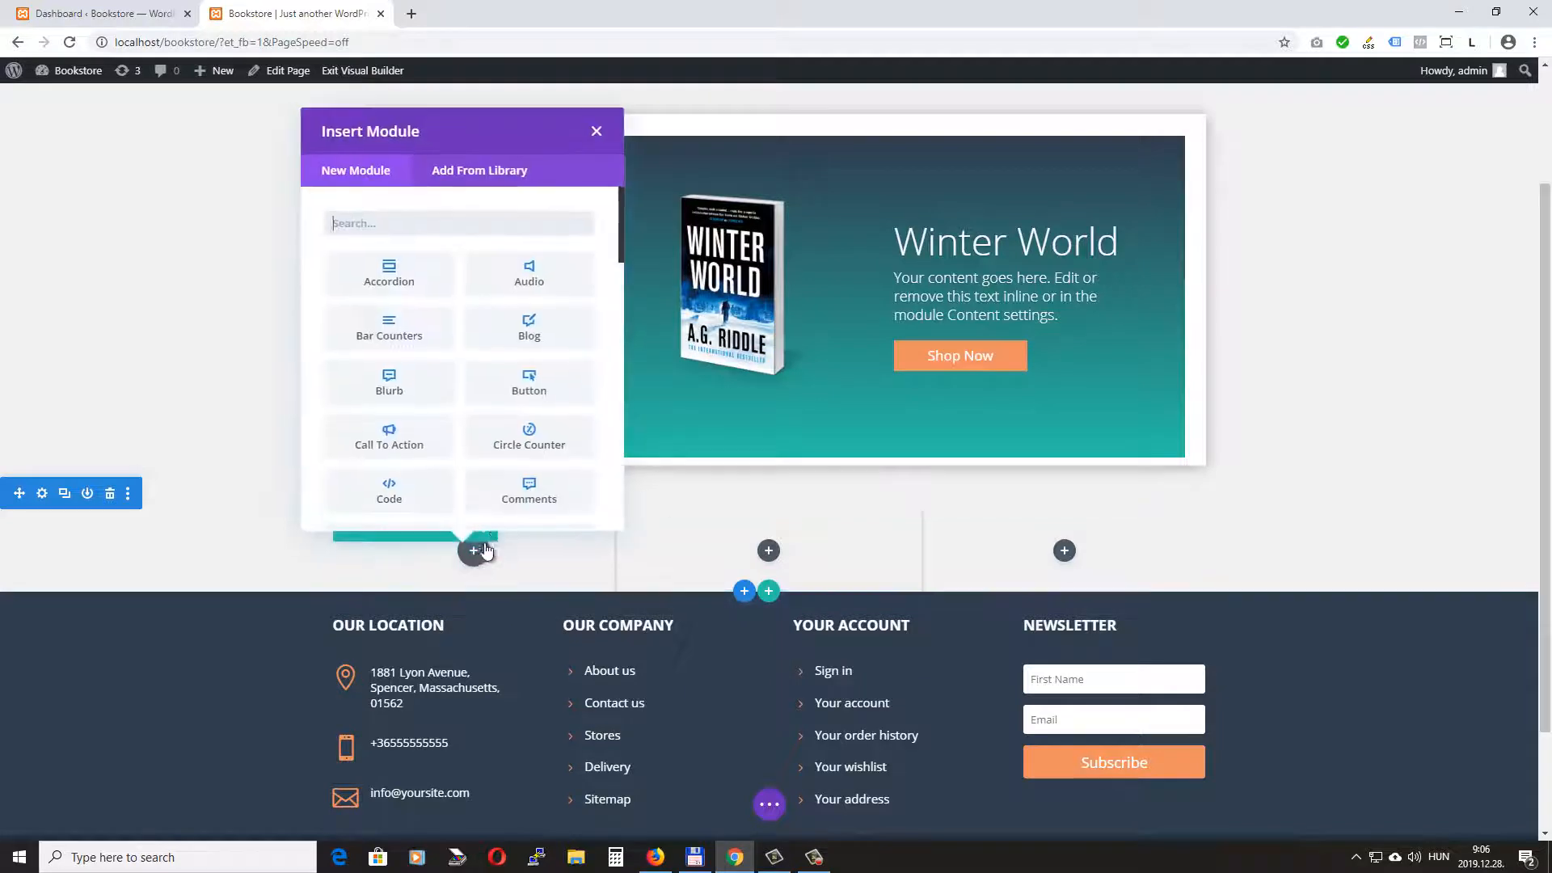
{"action": "left_click", "coordinate": [391, 375]}
{"action": "scroll", "coordinate": [392, 375], "scroll_direction": "down", "scroll_amount": 2}
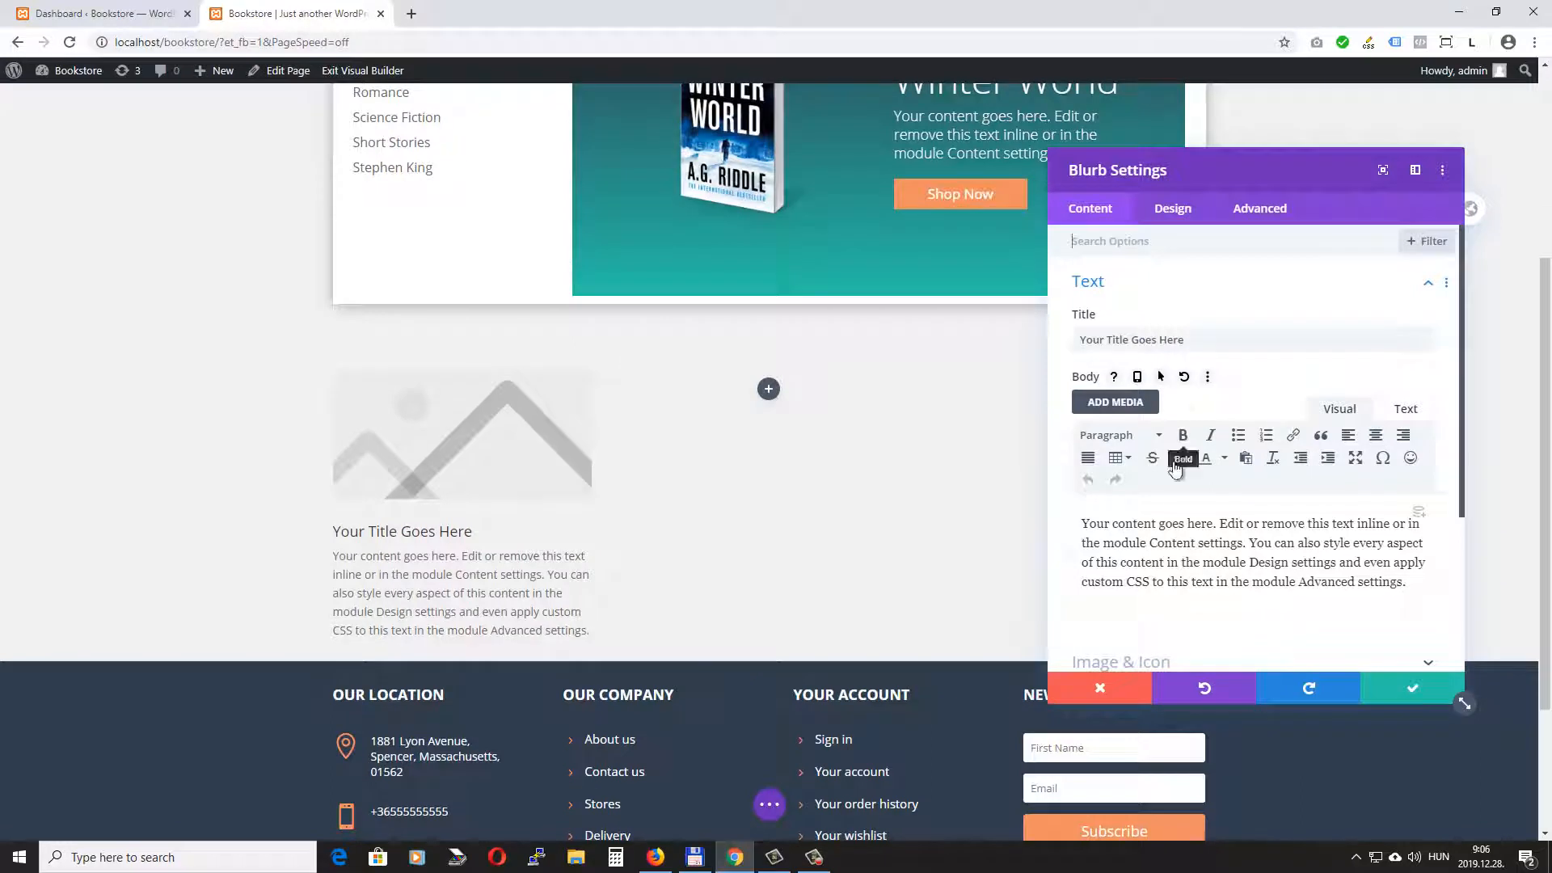
{"action": "scroll", "coordinate": [1196, 570], "scroll_direction": "down", "scroll_amount": 3}
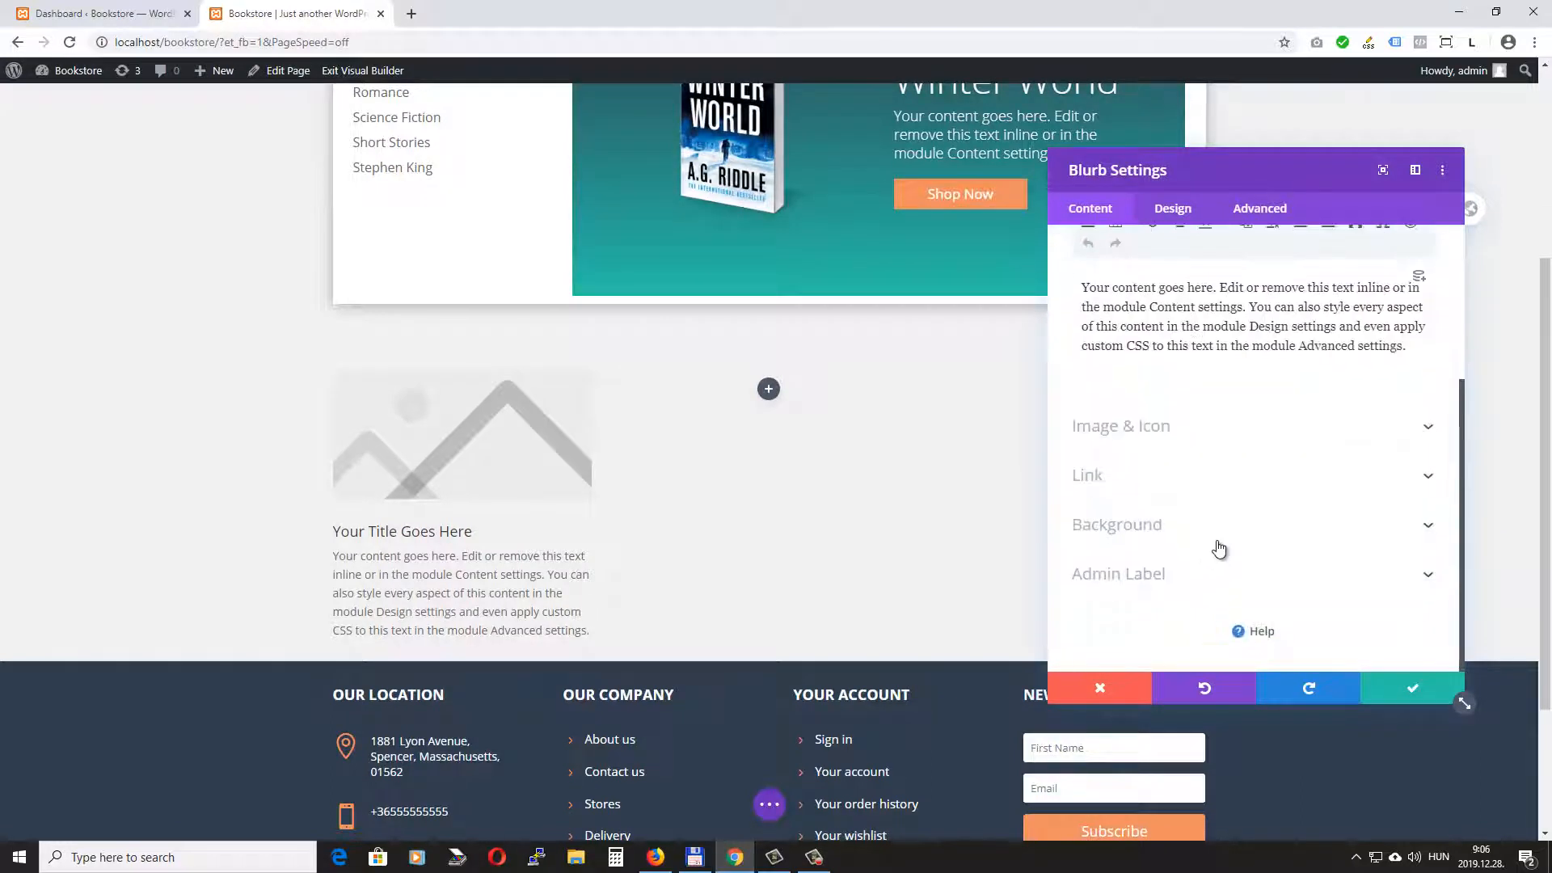
{"action": "left_click", "coordinate": [1141, 433]}
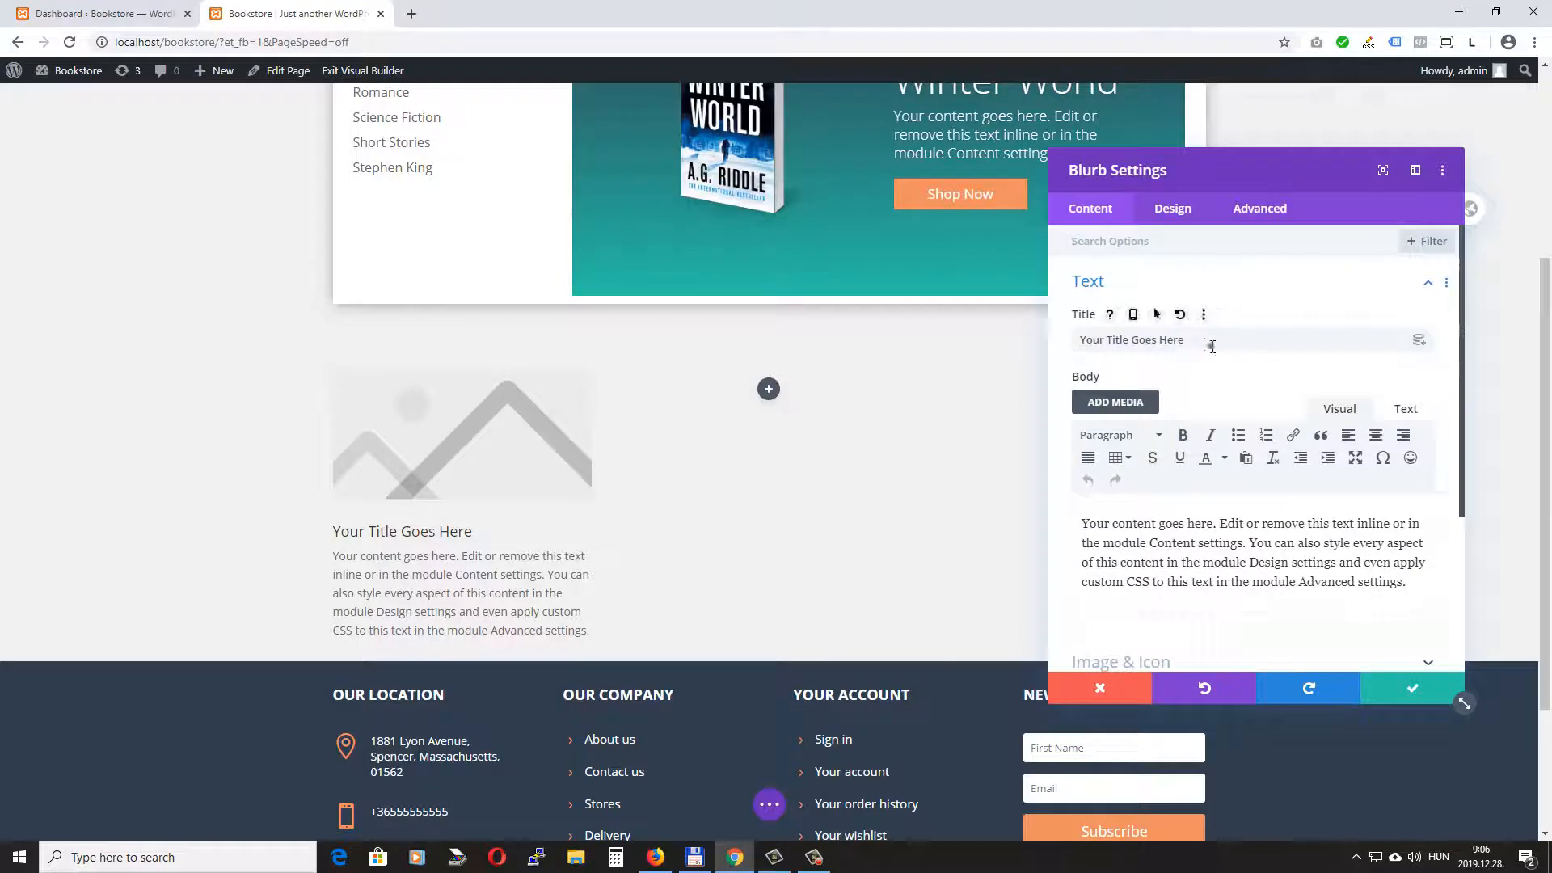
- Title the blurb "FREE SHIPPING" and replace its body text with "On orders $150 or above"
{"action": "triple_click", "coordinate": [1212, 346]}
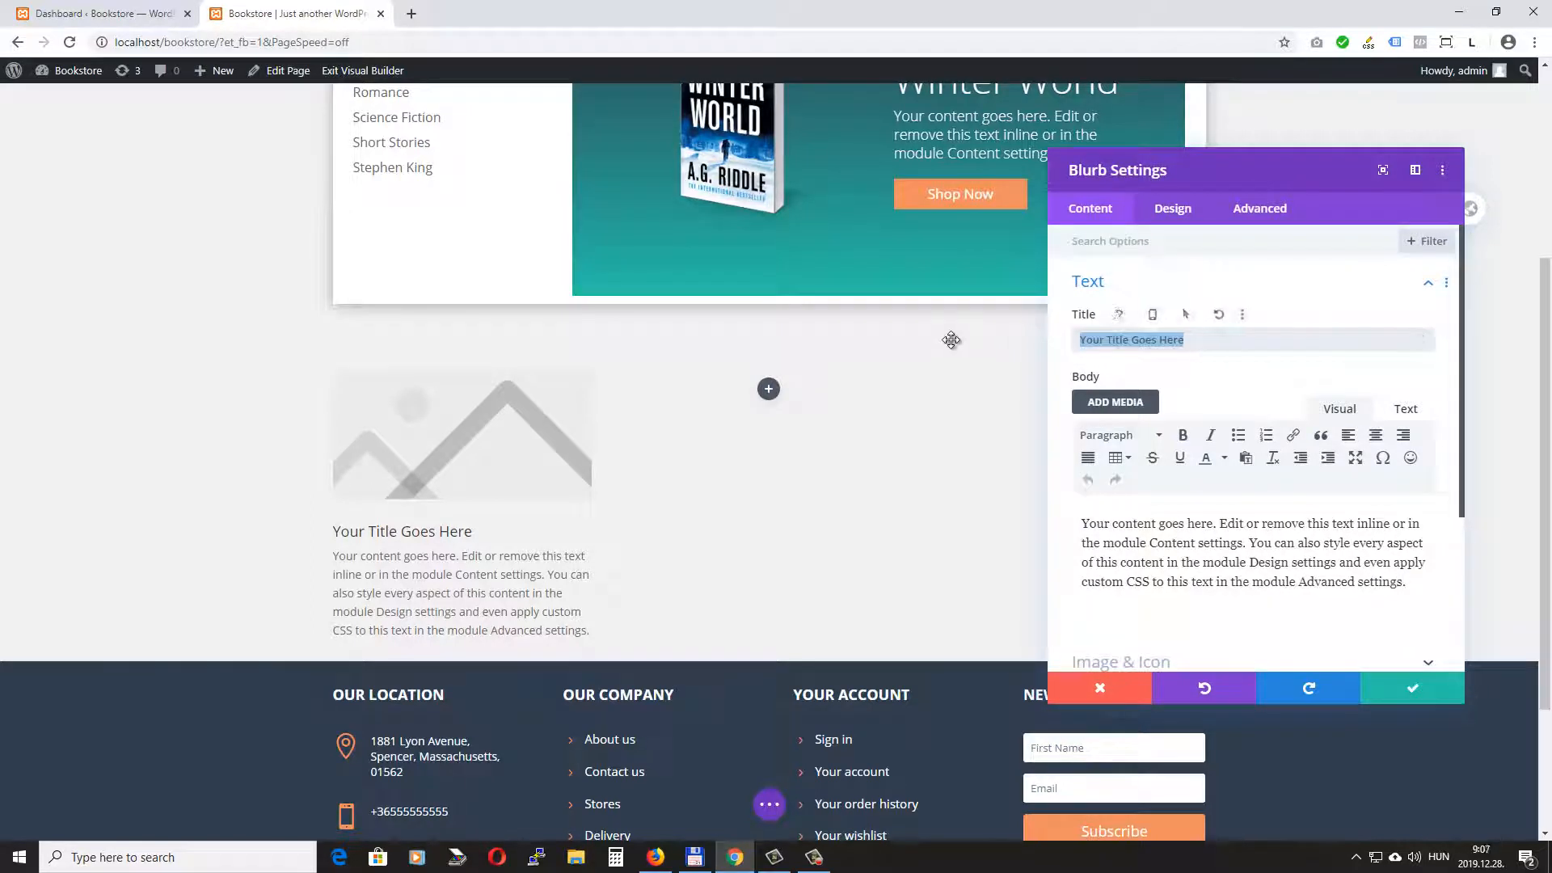
{"action": "type", "text": "FREE SHIPP"}
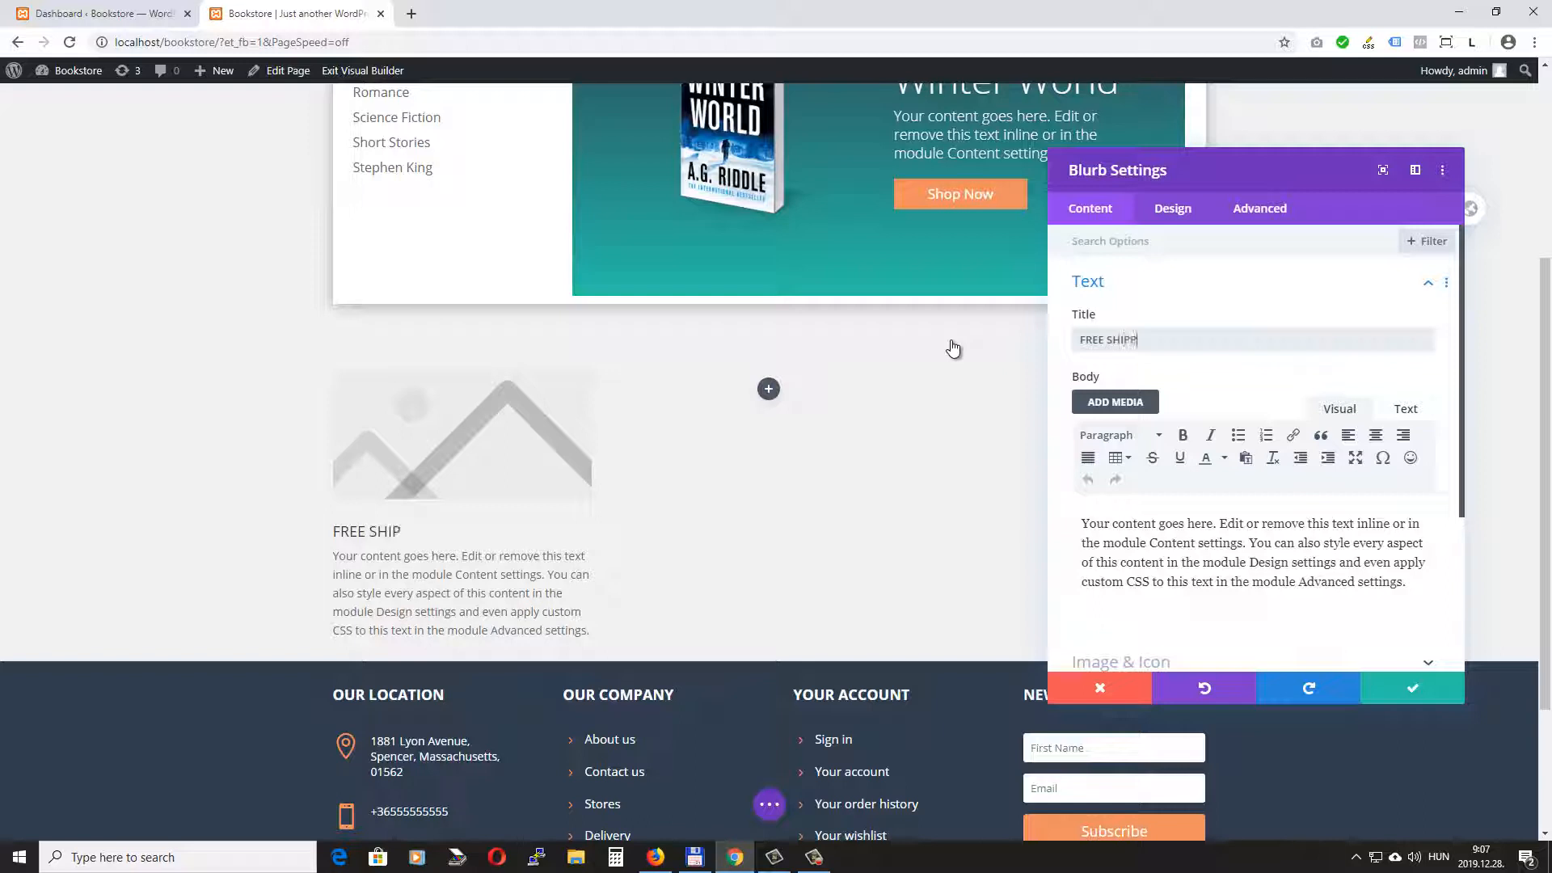
{"action": "type", "text": "ING"}
{"action": "left_click_drag", "start_coordinate": [1408, 583], "coordinate": [993, 504]}
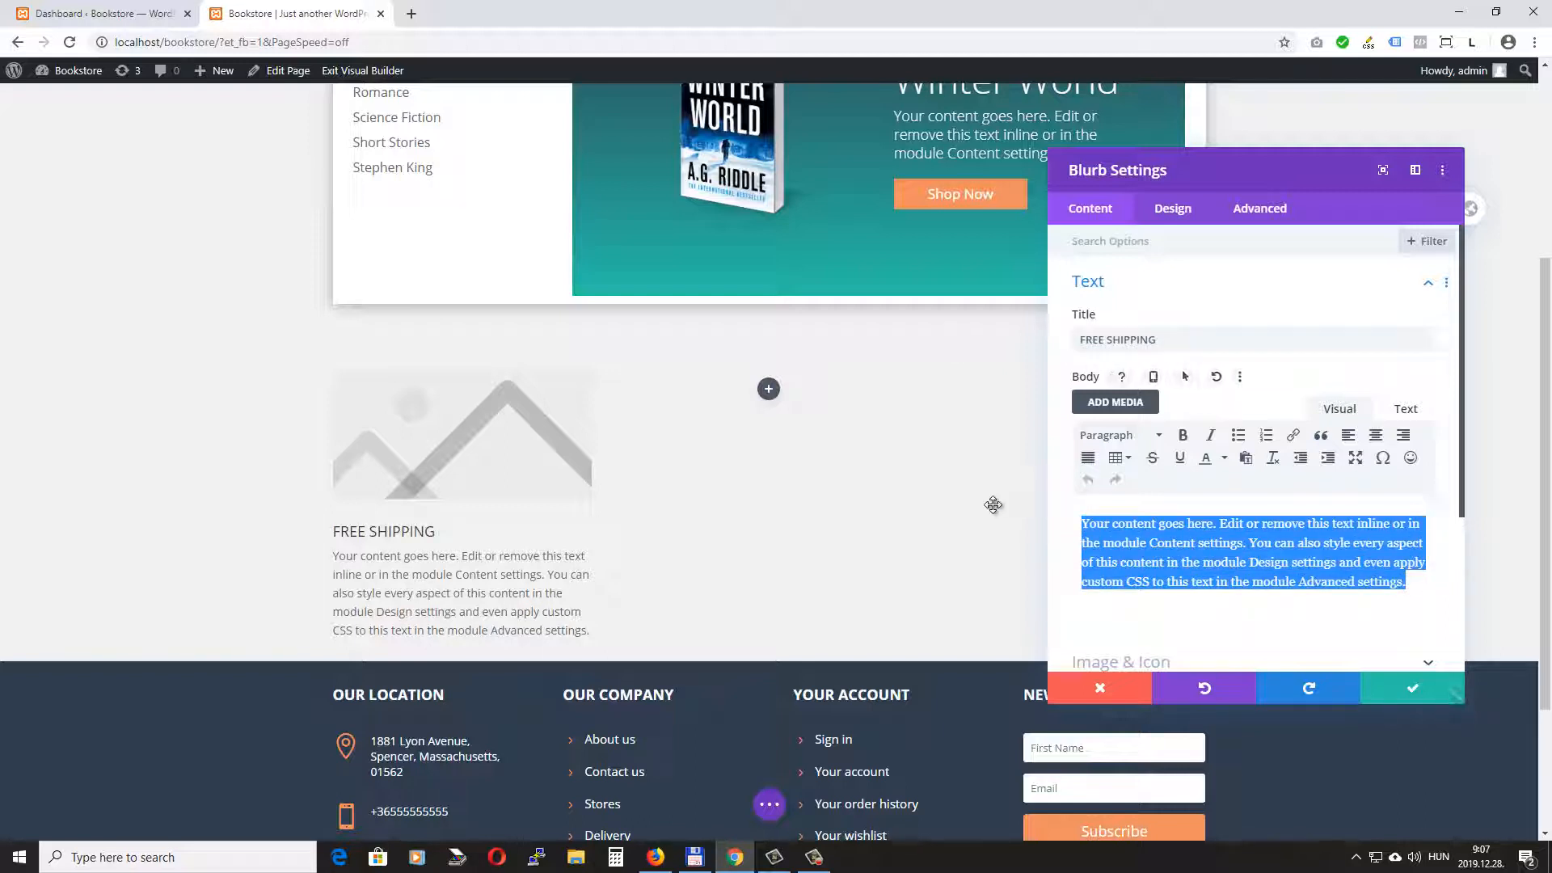
{"action": "type", "text": "On orders $150 or above"}
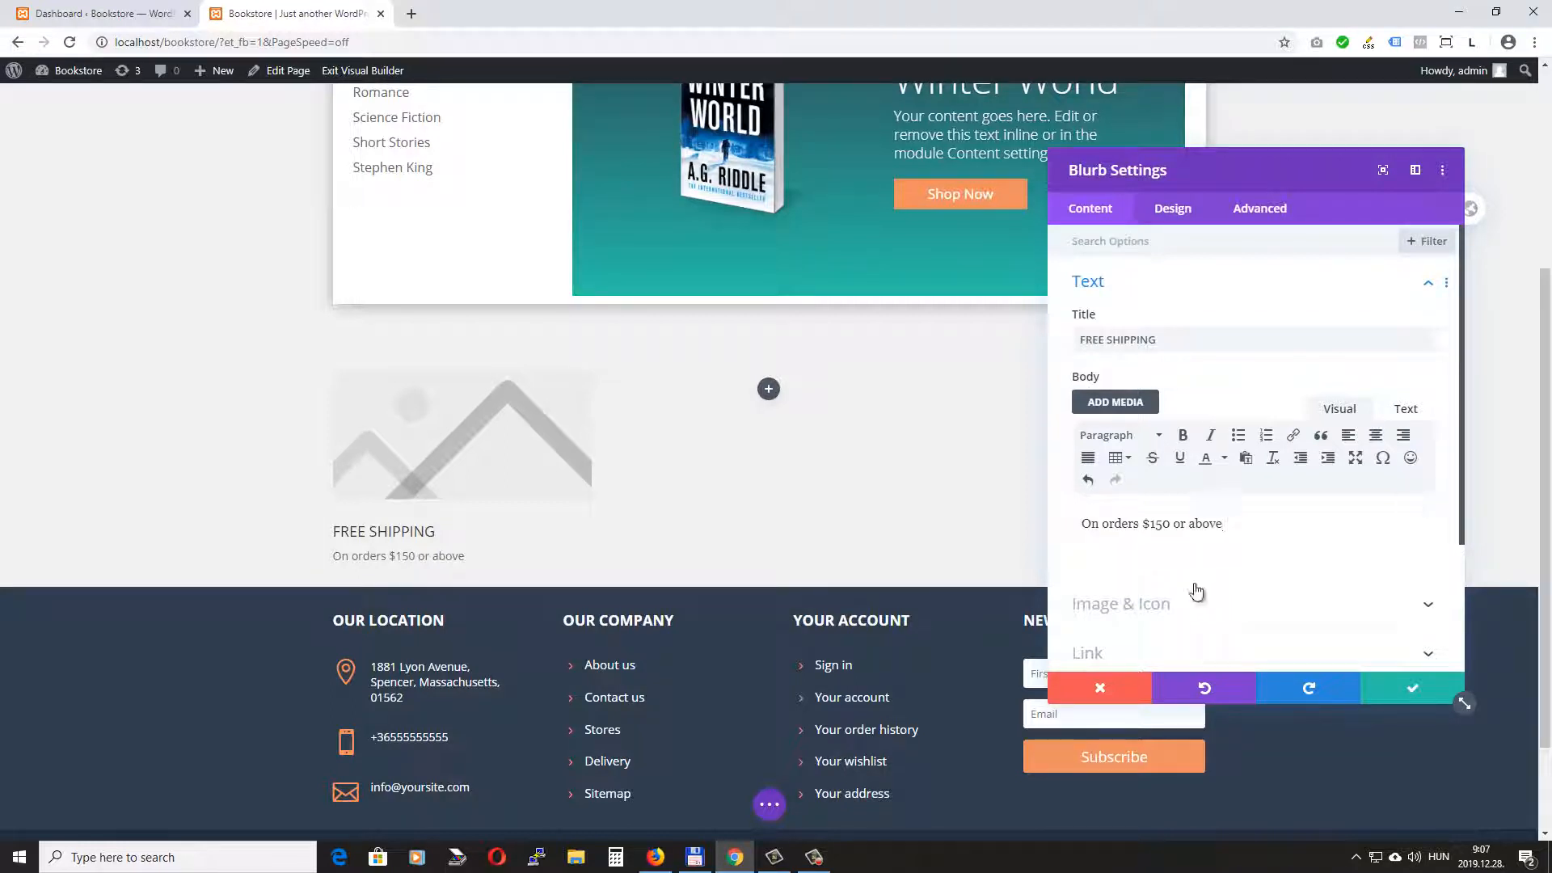
- Examine the icon choices offered for the blurb and return it to using an image
{"action": "scroll", "coordinate": [1209, 534], "scroll_direction": "down", "scroll_amount": 2}
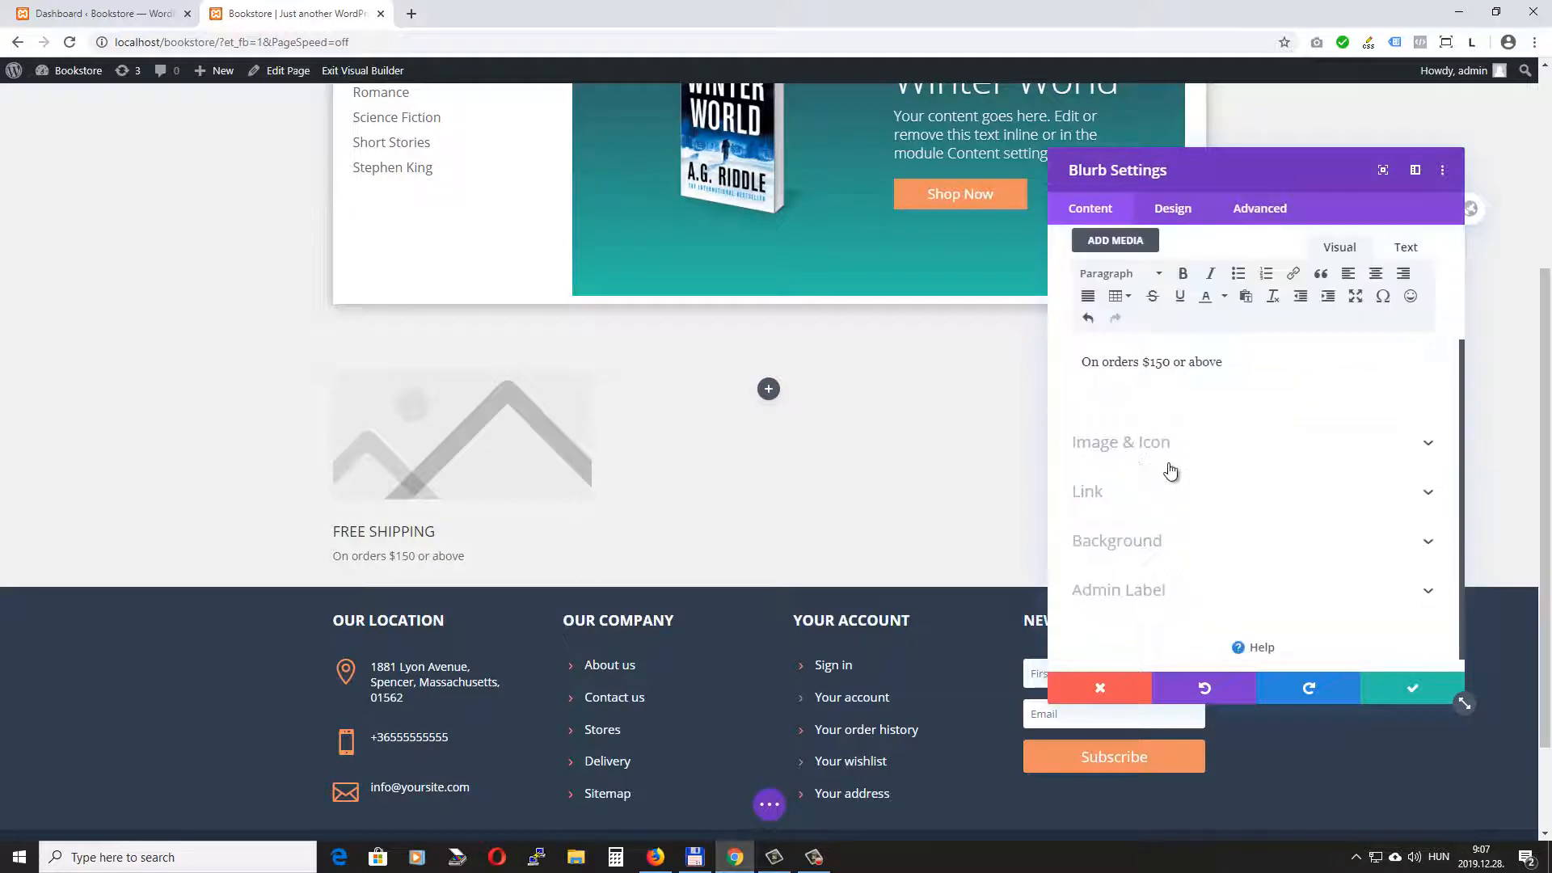
{"action": "left_click", "coordinate": [1224, 451]}
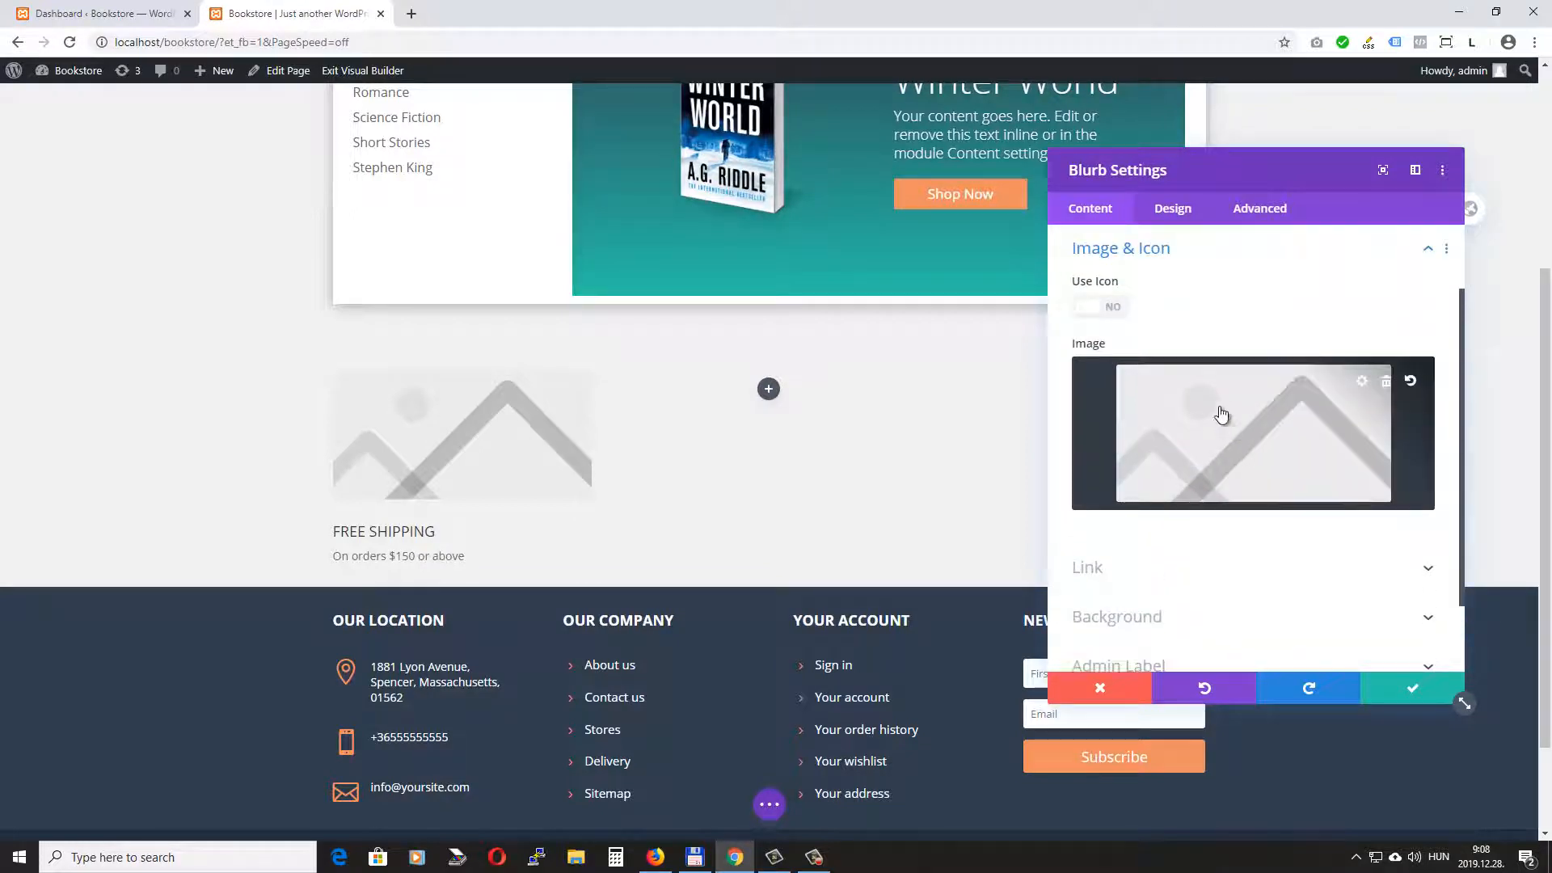
{"action": "left_click", "coordinate": [1091, 315]}
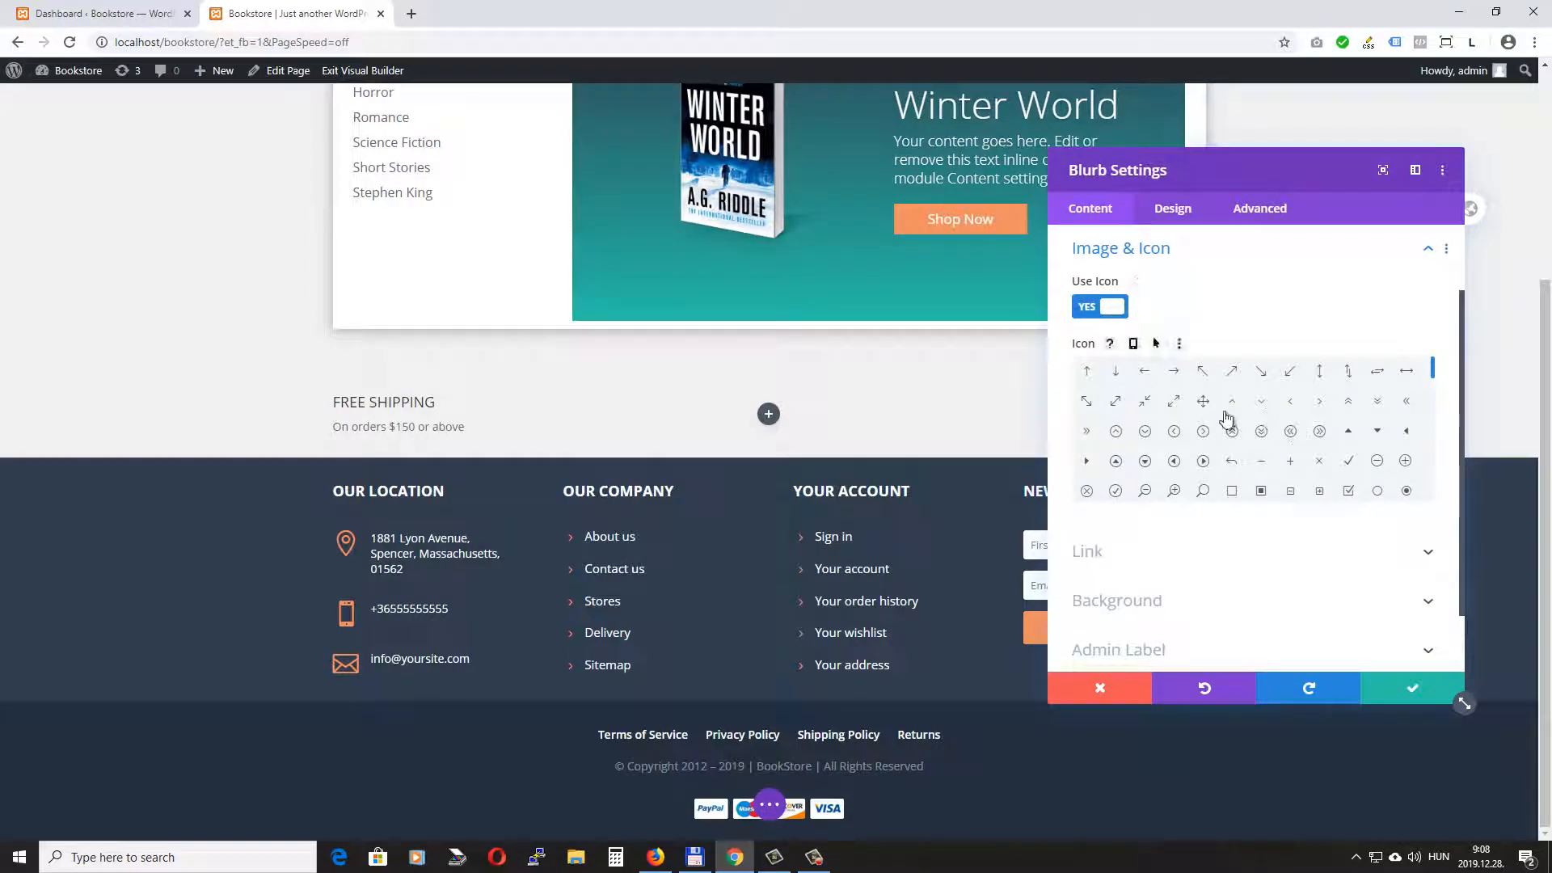
{"action": "left_click", "coordinate": [1096, 306]}
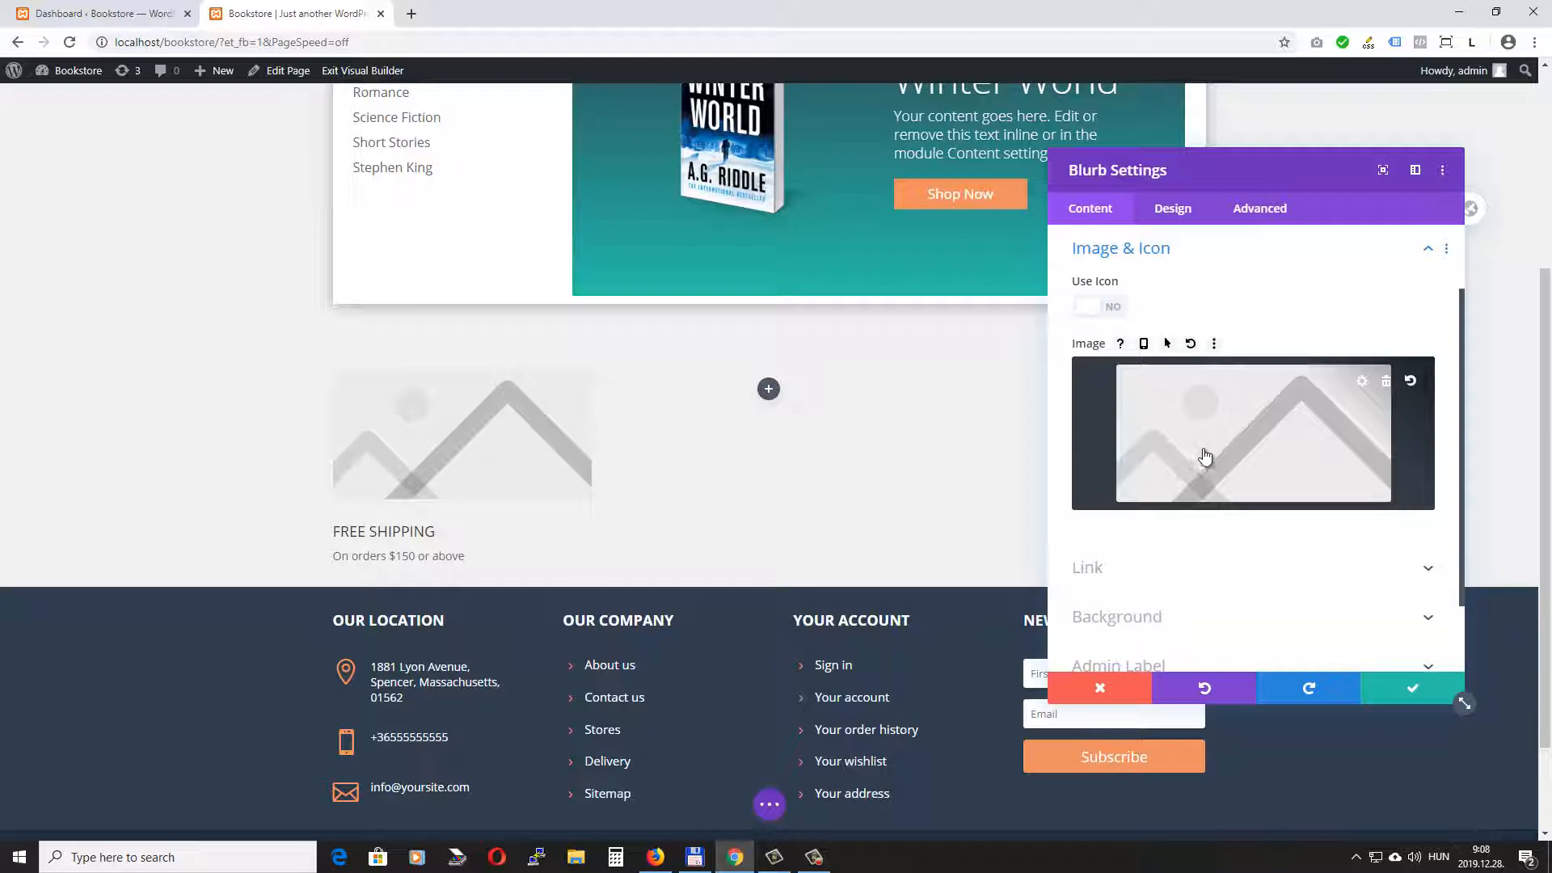
- Upload free-shipping-resized and use it as the blurb's image
{"action": "left_click", "coordinate": [1258, 424]}
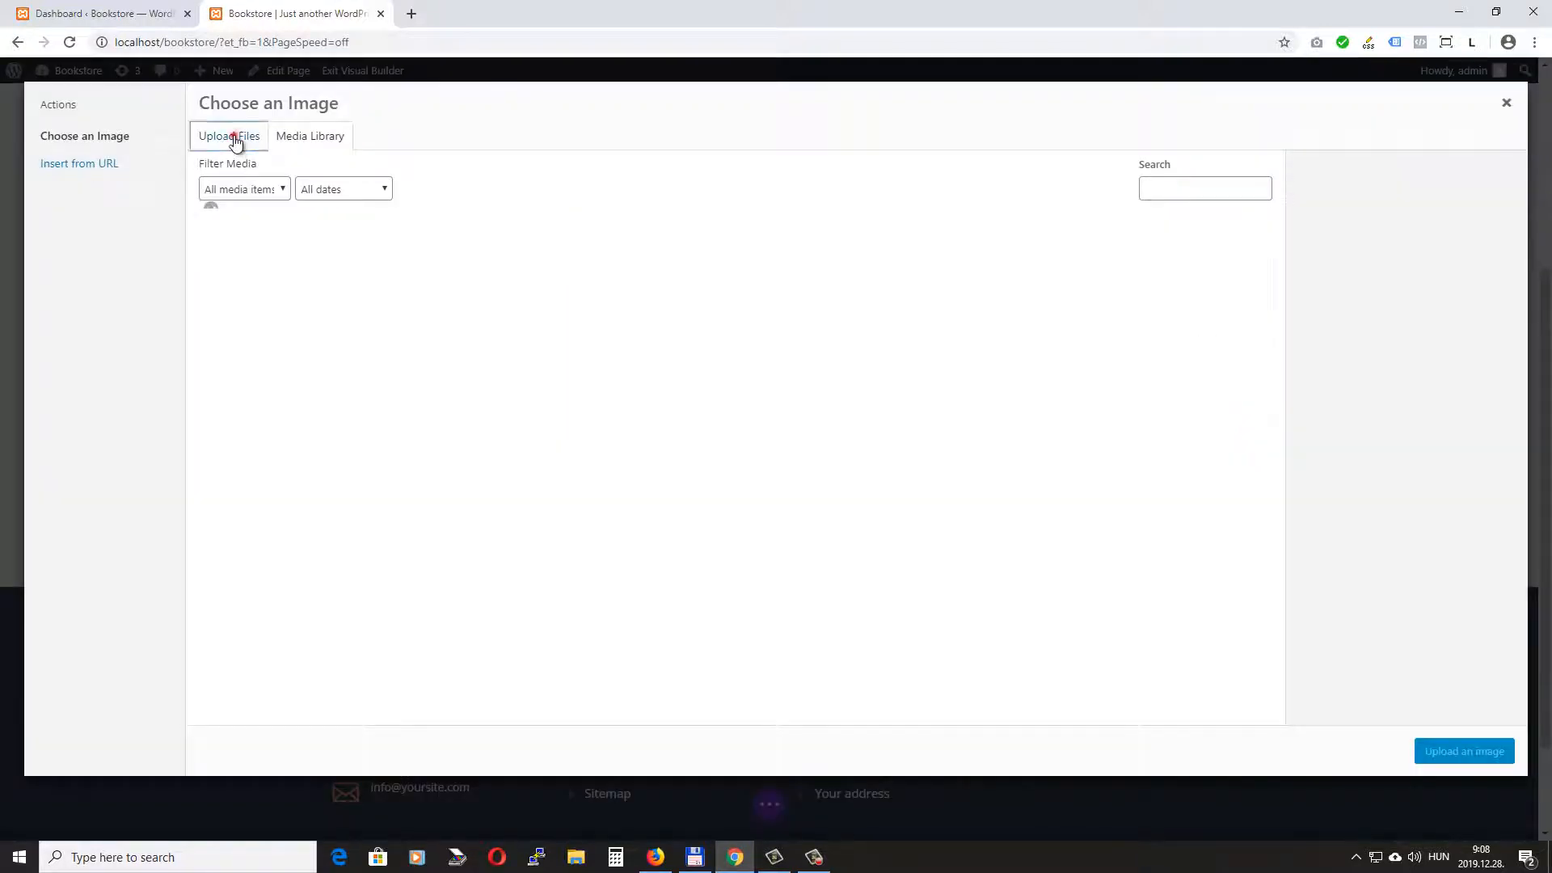
{"action": "left_click", "coordinate": [230, 138]}
{"action": "left_click", "coordinate": [887, 423]}
{"action": "left_click", "coordinate": [557, 158]}
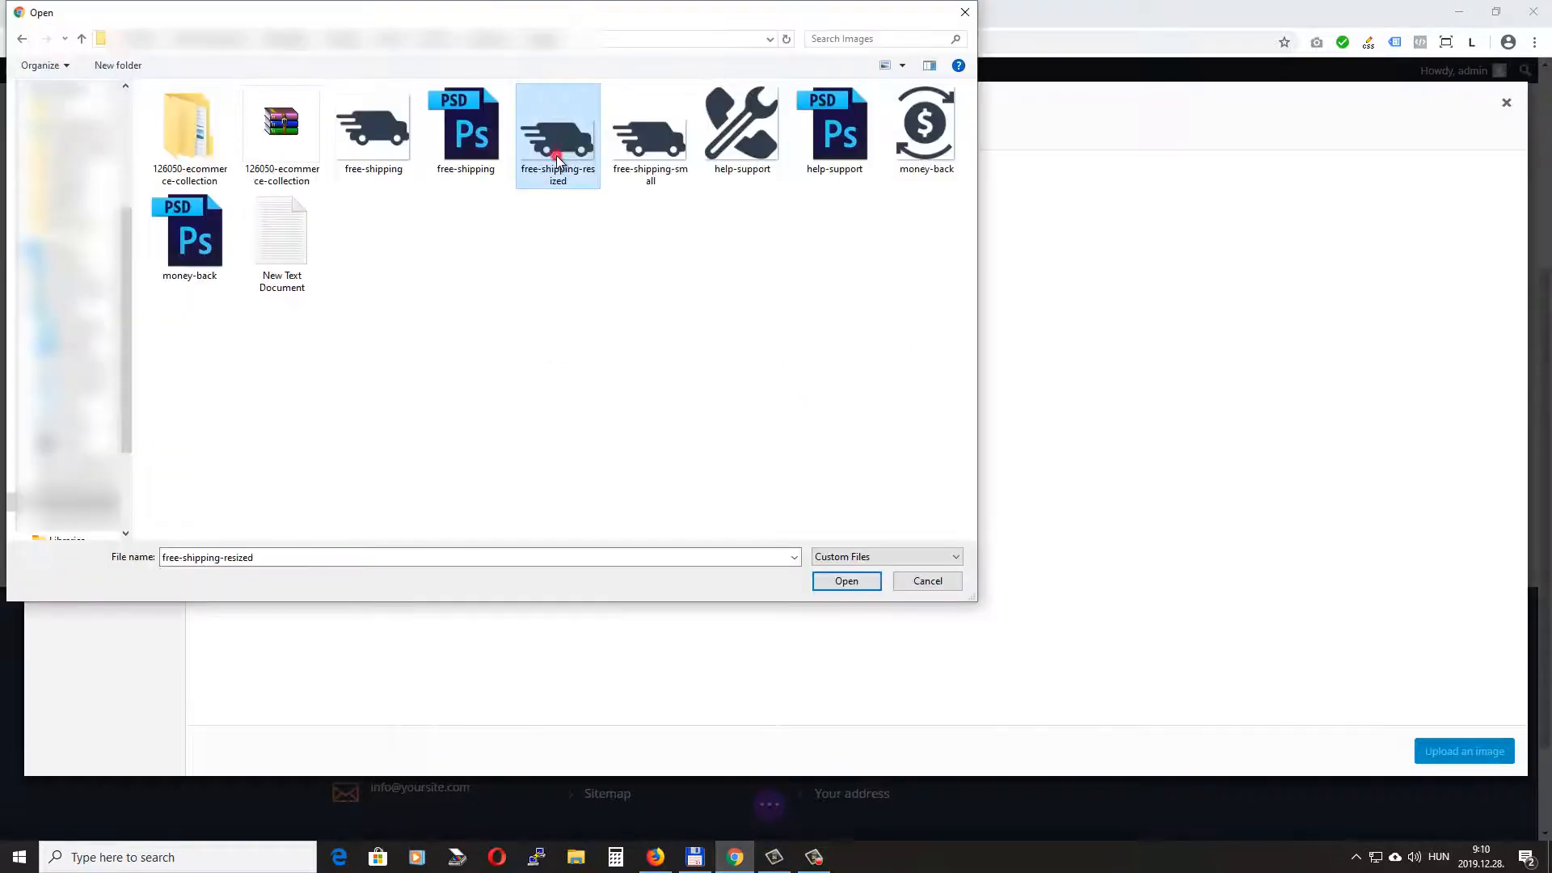
{"action": "left_click", "coordinate": [848, 581]}
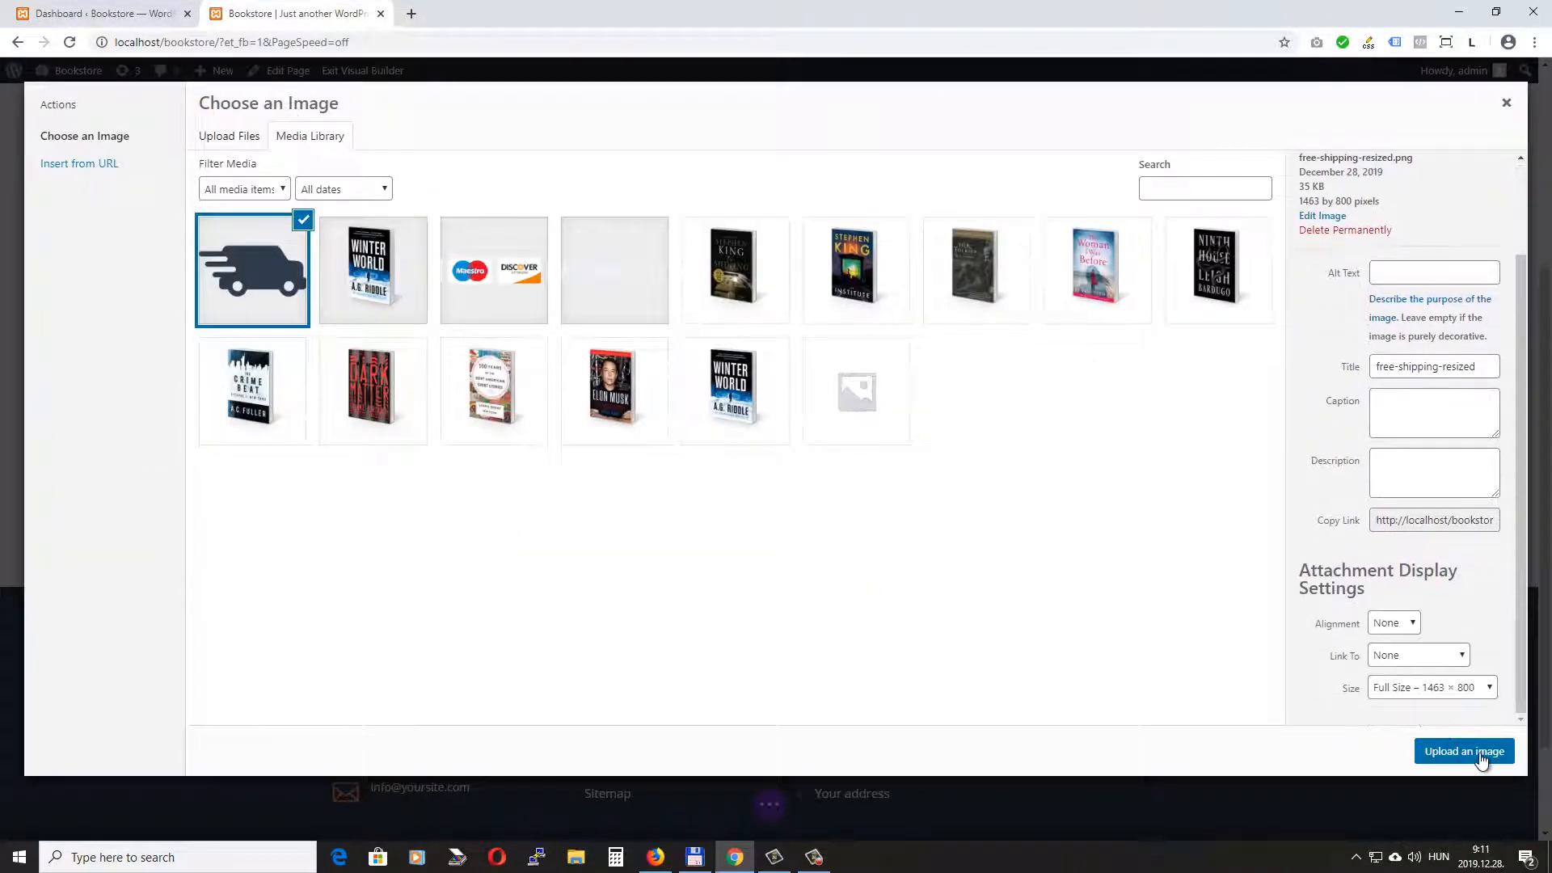
{"action": "left_click", "coordinate": [1465, 751]}
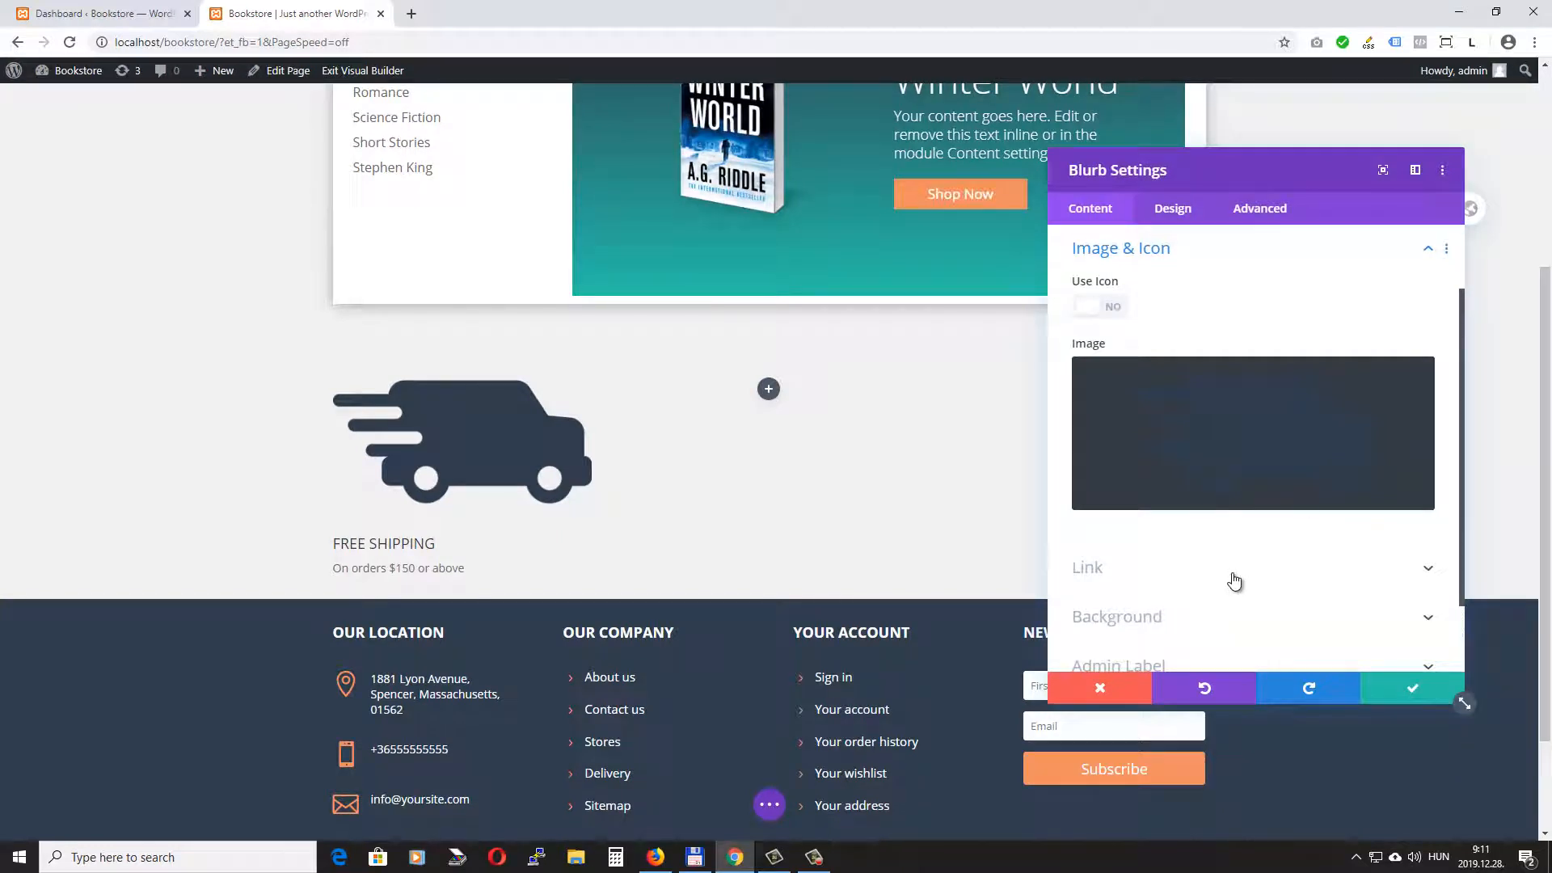
- Review the blurb's title link and module link settings
{"action": "mouse_move", "coordinate": [1191, 477]}
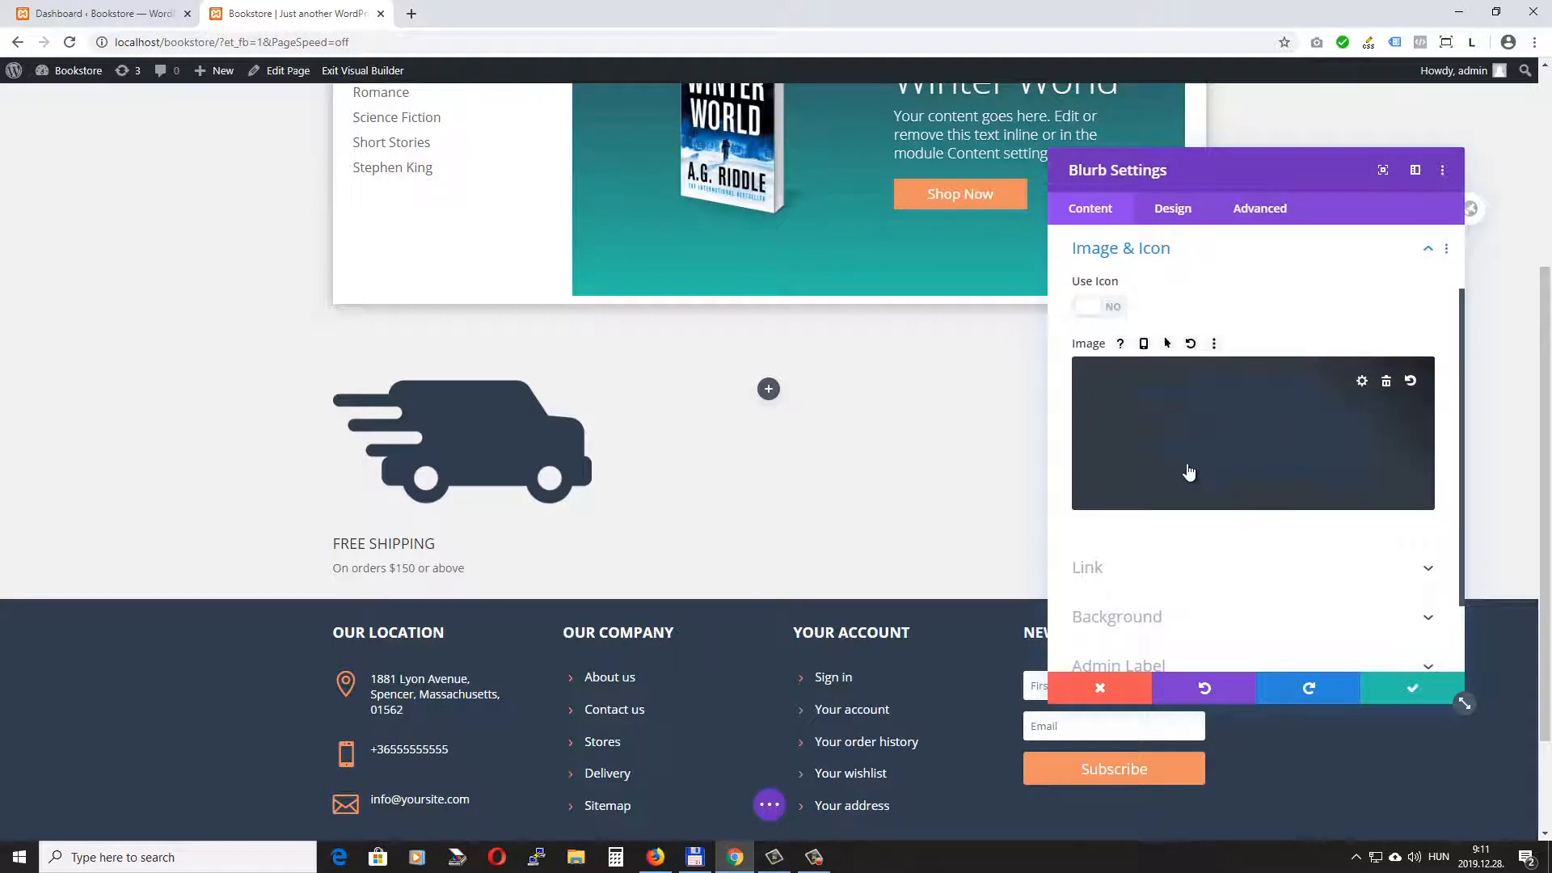
{"action": "scroll", "coordinate": [1188, 473], "scroll_direction": "down", "scroll_amount": 1}
{"action": "left_click", "coordinate": [1185, 488]}
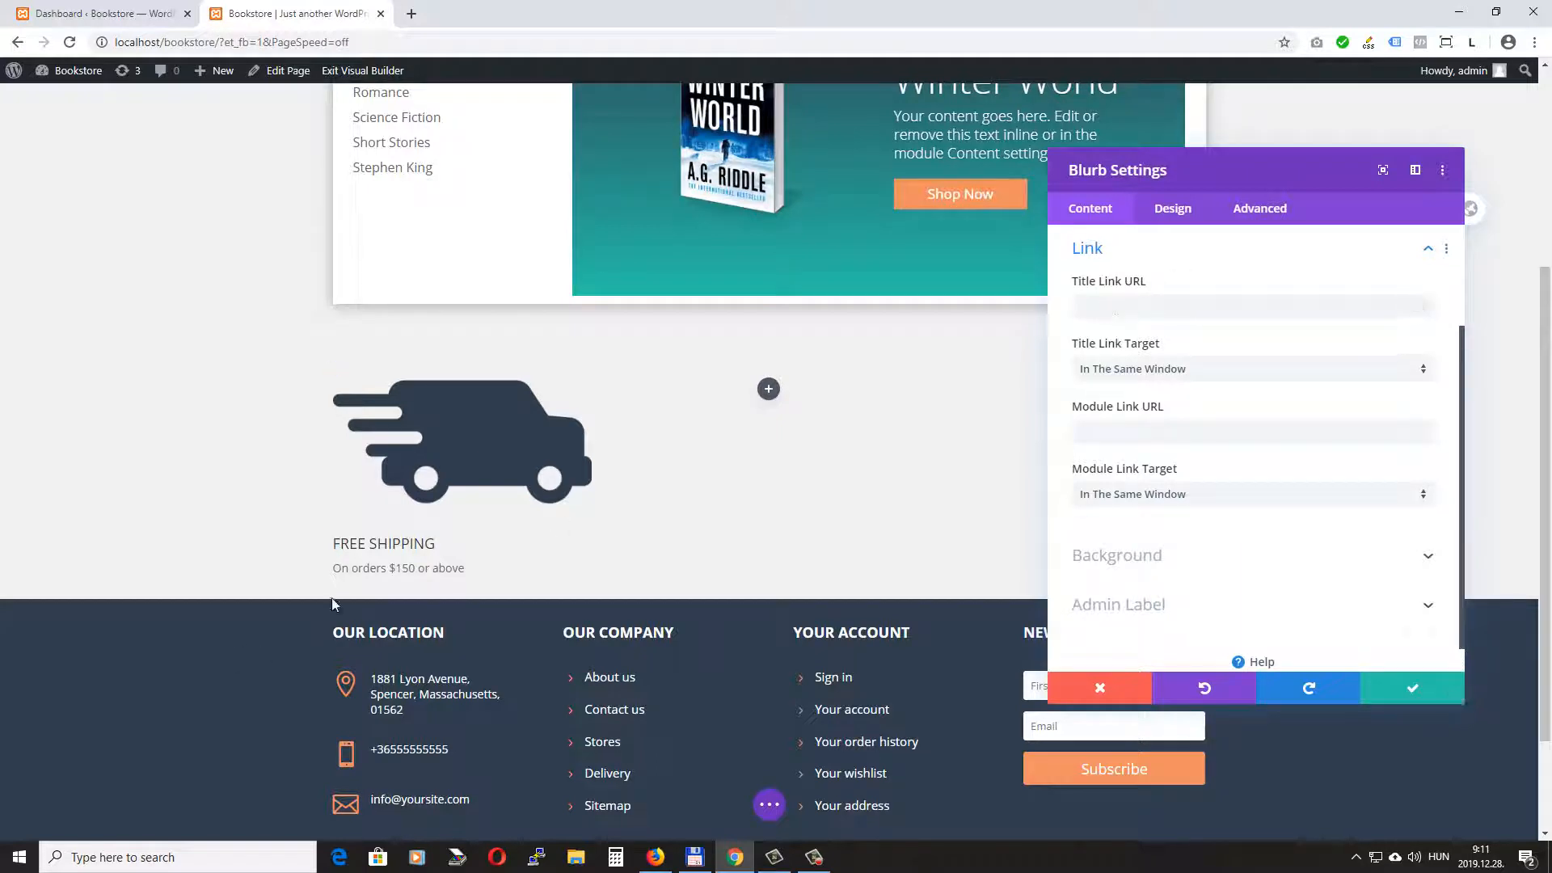
{"action": "left_click", "coordinate": [1114, 305]}
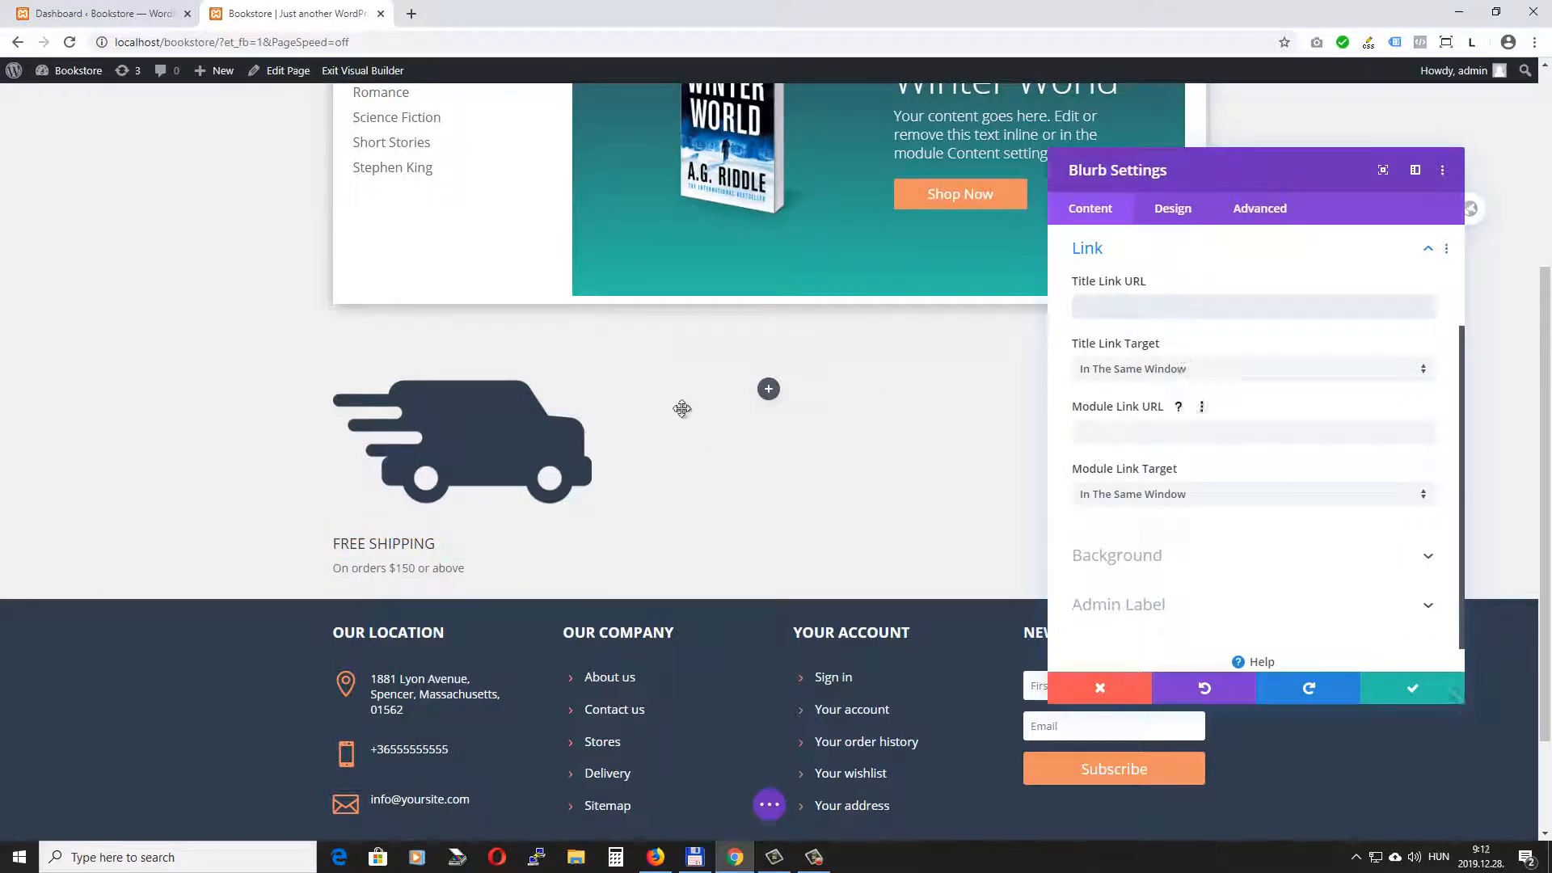
{"action": "left_click", "coordinate": [1114, 430]}
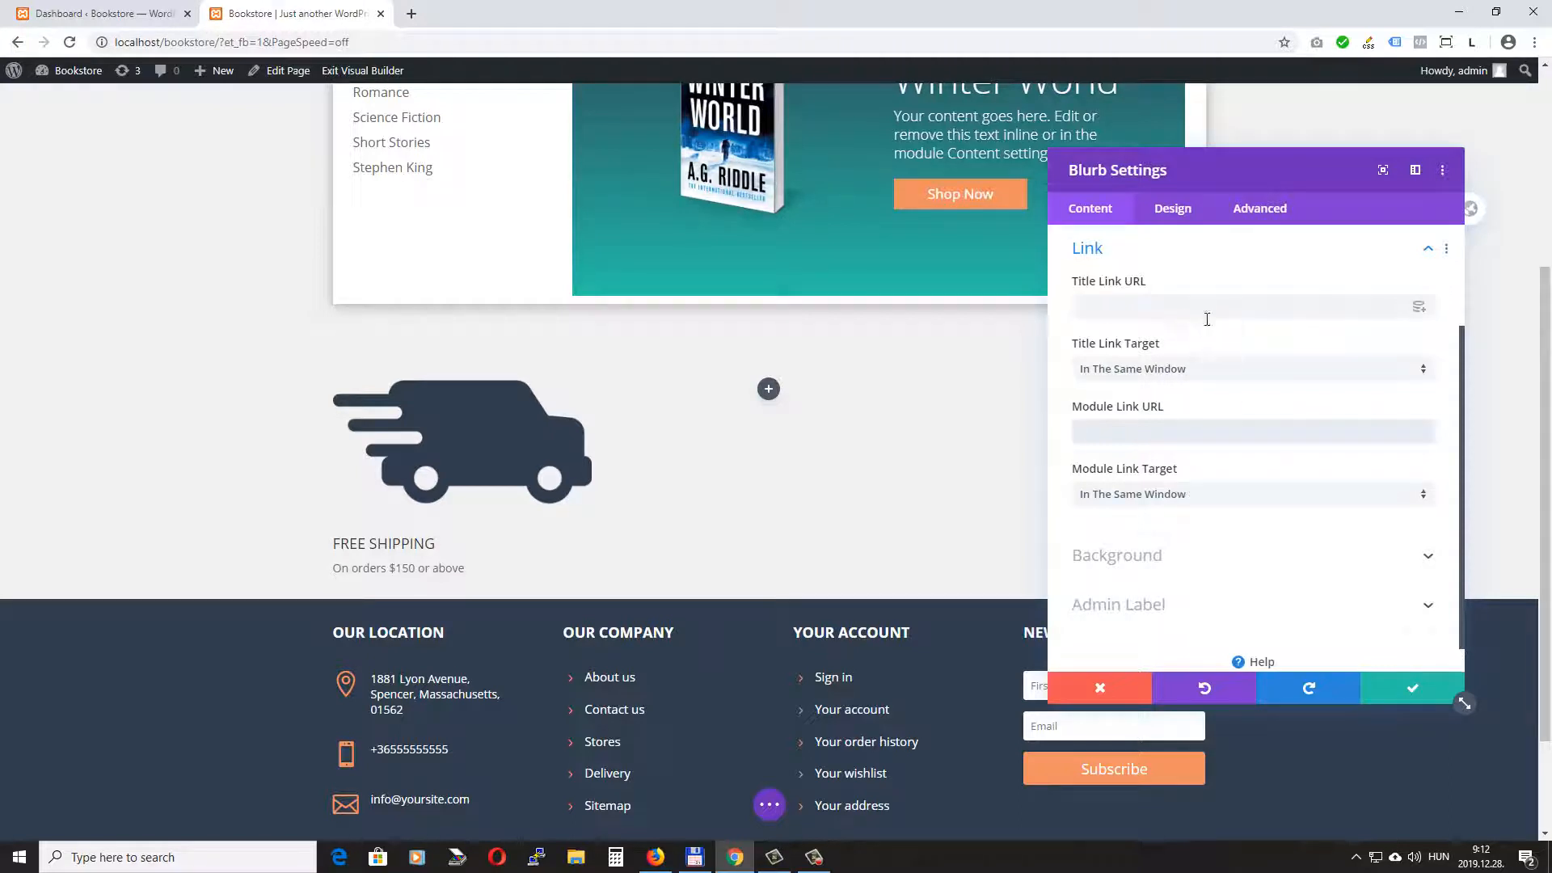
- Give the blurb a white background color
{"action": "left_click", "coordinate": [1153, 556]}
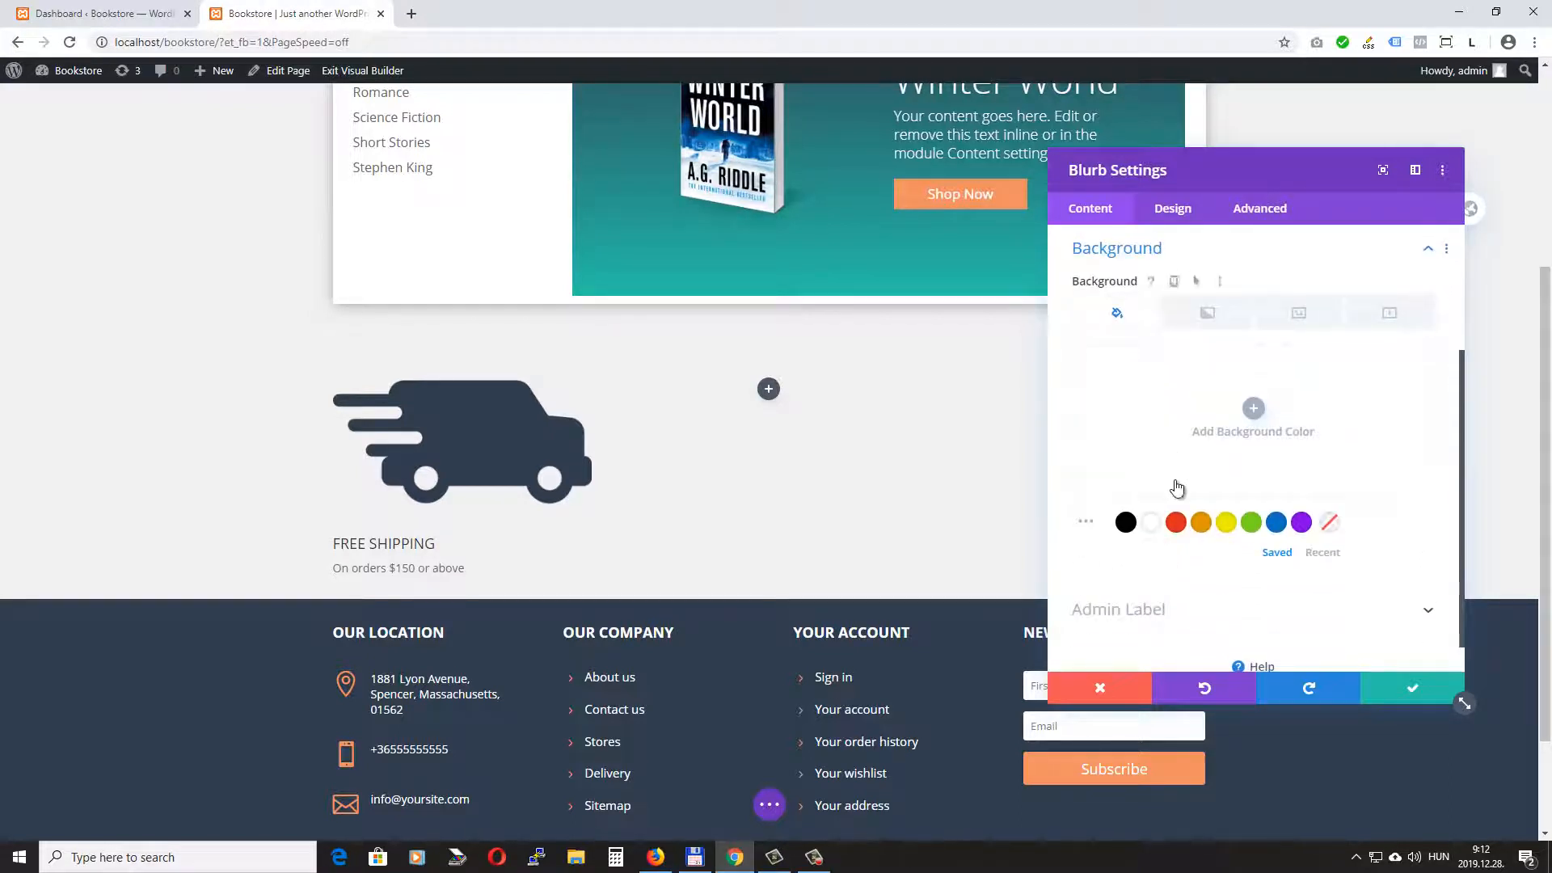
{"action": "left_click", "coordinate": [1151, 521]}
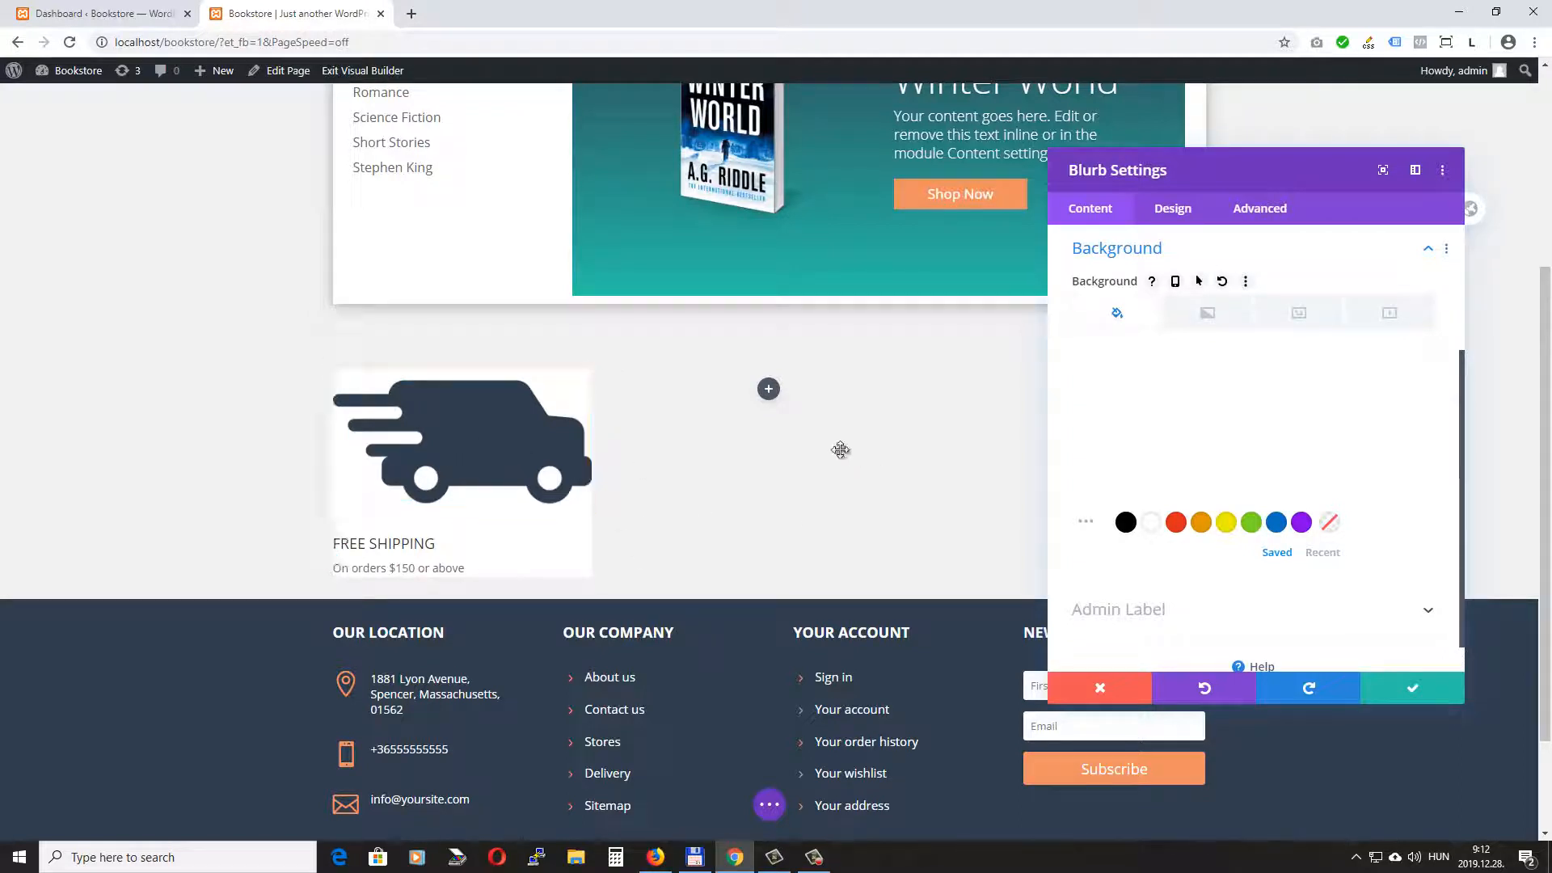
- Place the blurb's image on the left of its text
{"action": "left_click", "coordinate": [1172, 210]}
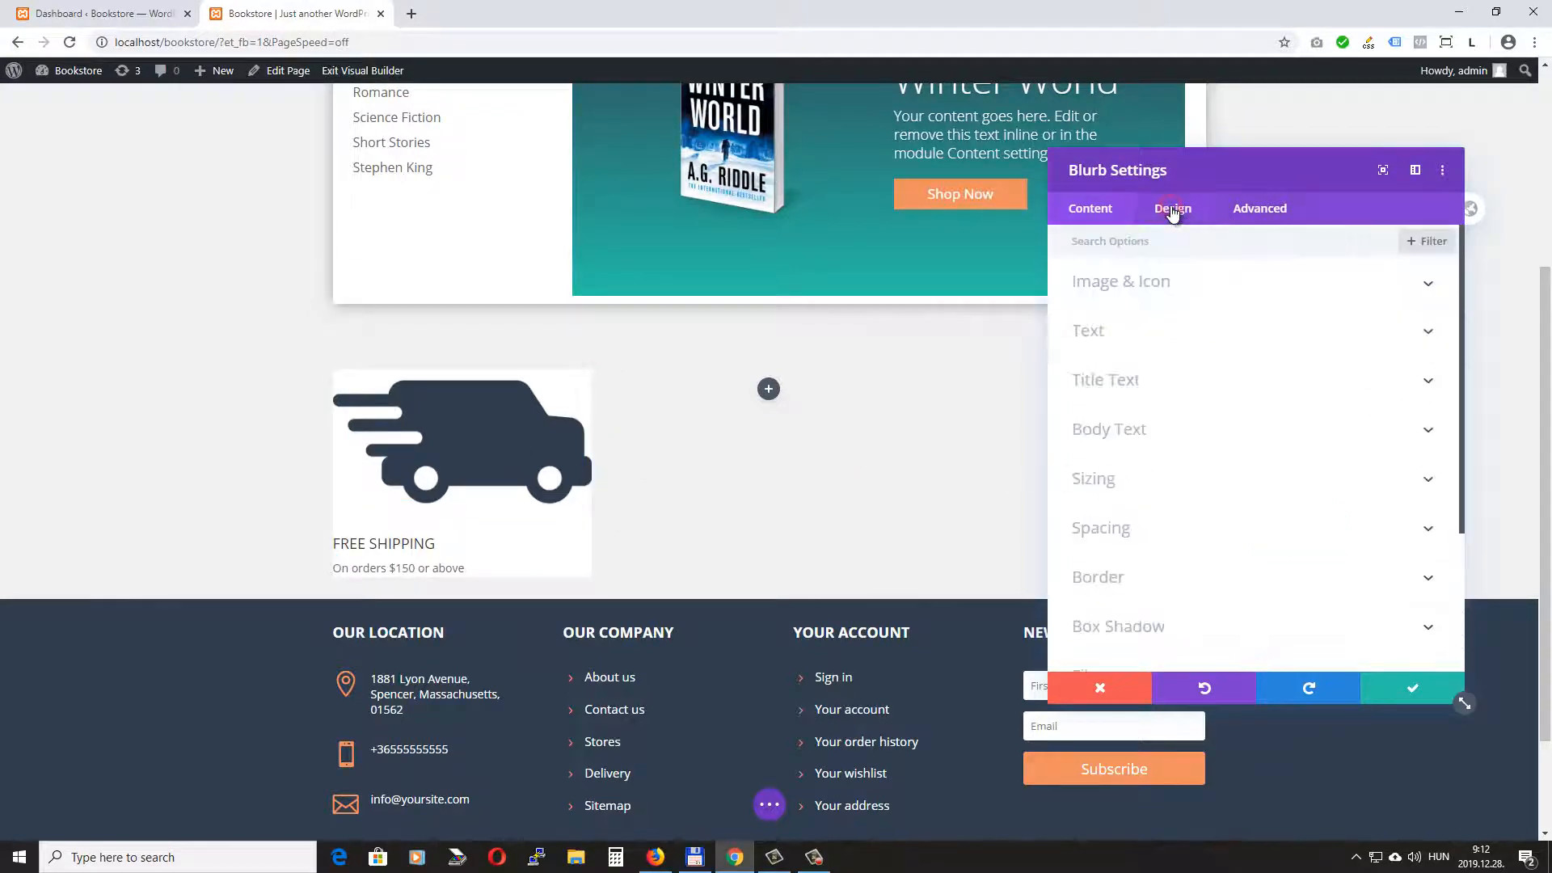
{"action": "left_click", "coordinate": [1178, 282]}
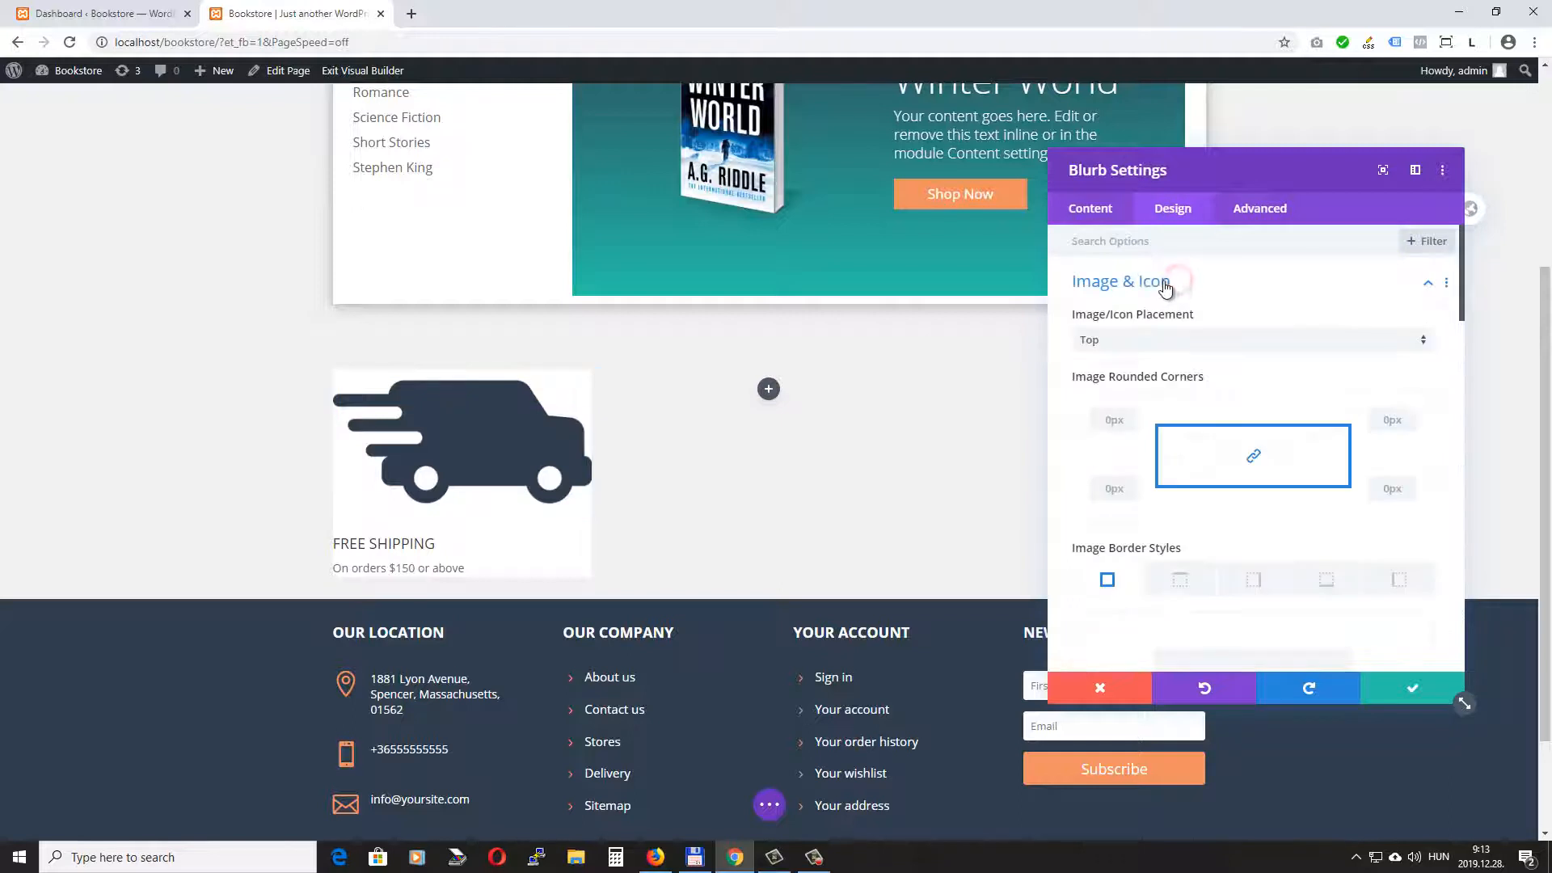
{"action": "left_click", "coordinate": [1126, 340]}
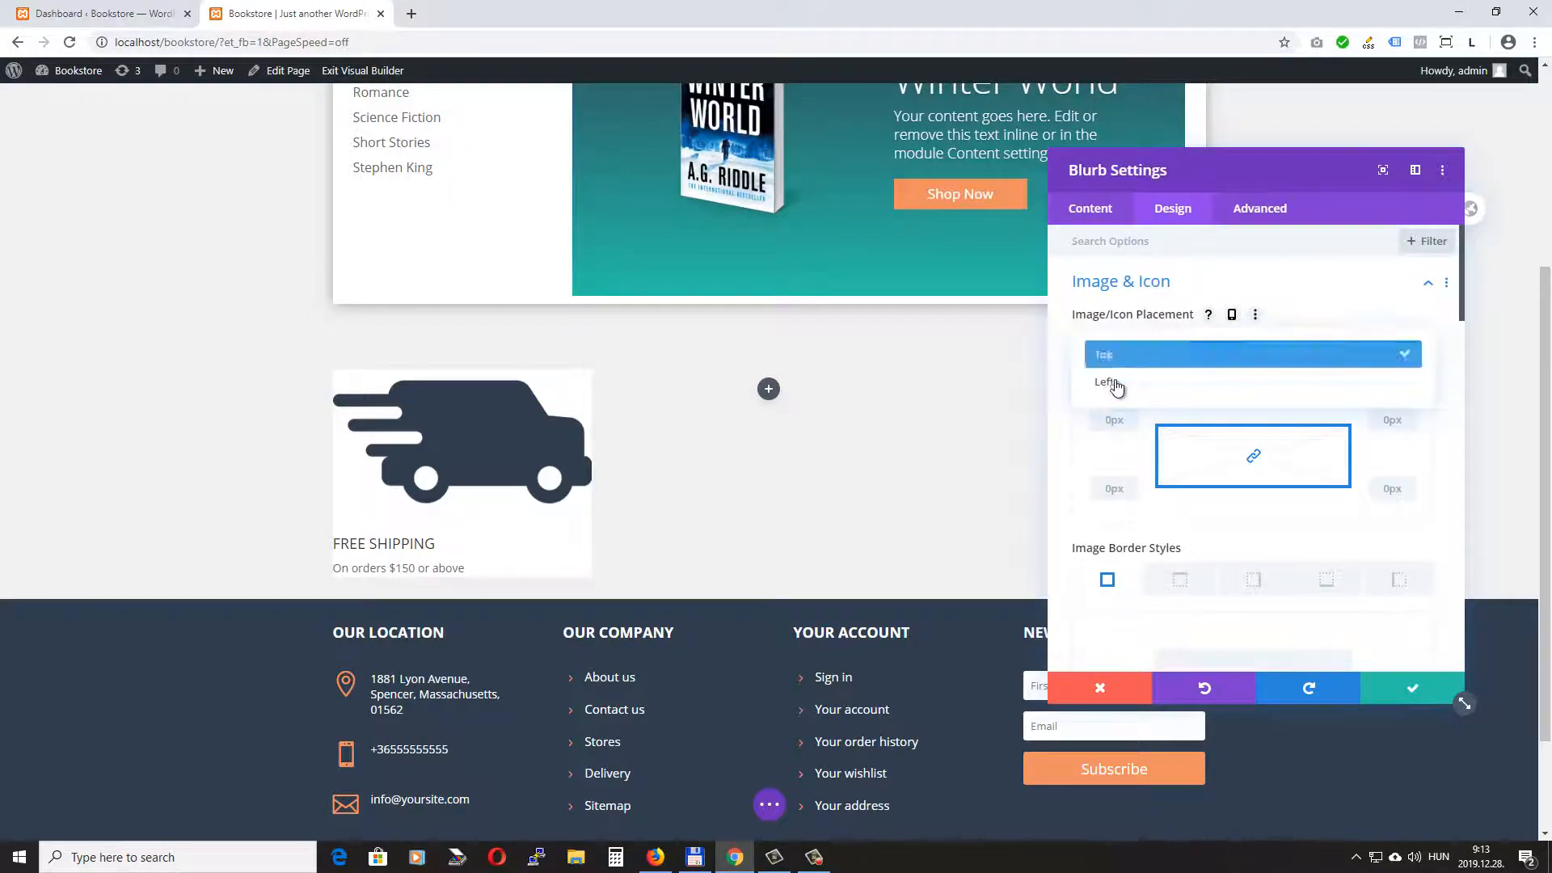
{"action": "left_click", "coordinate": [1105, 382]}
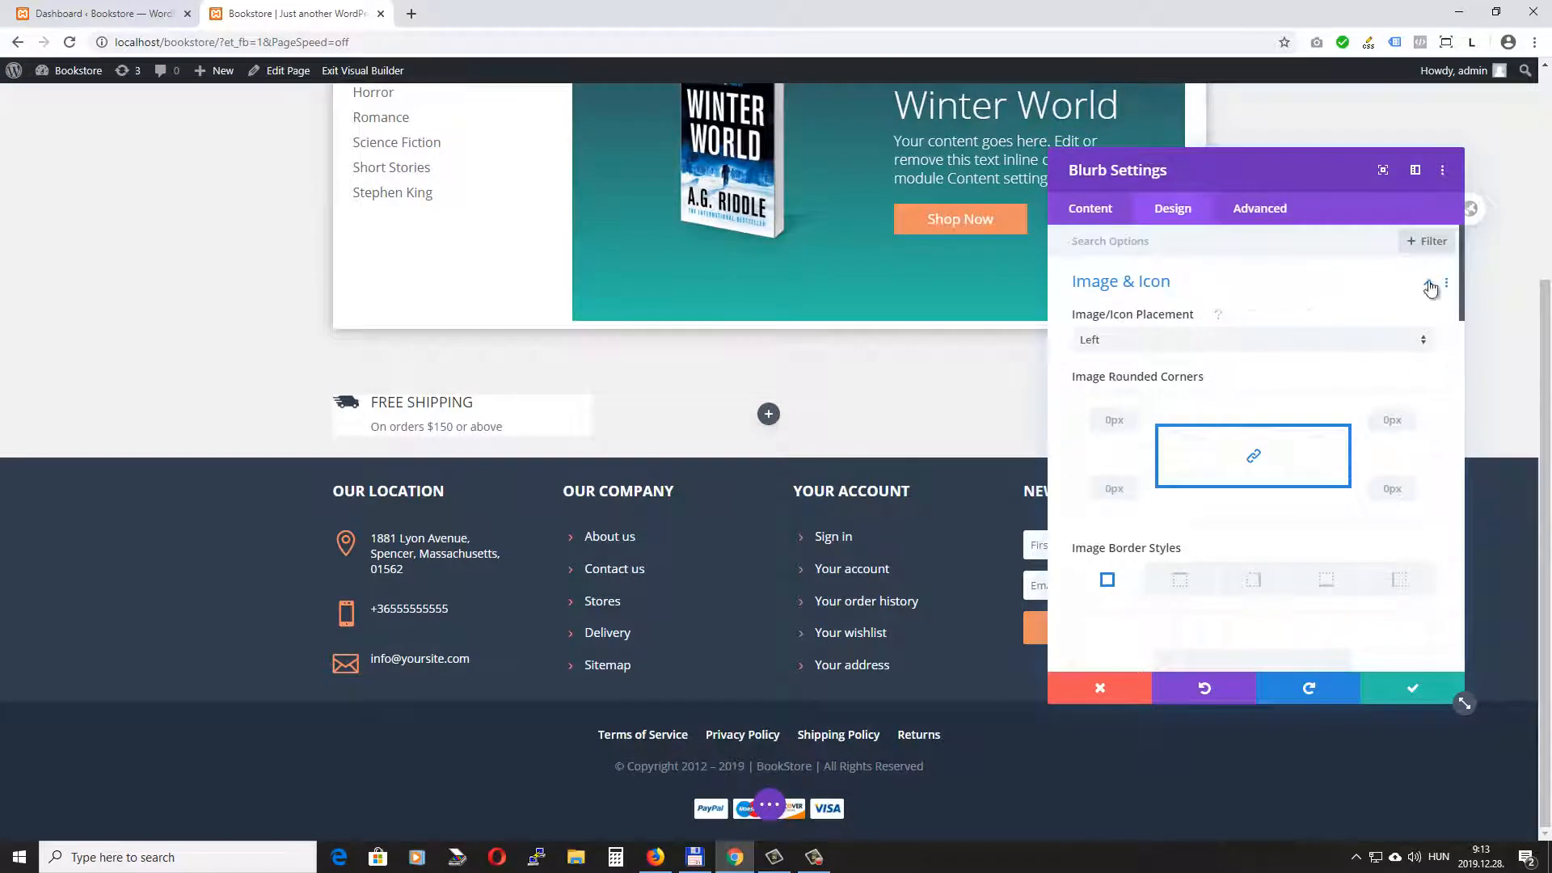
{"action": "left_click", "coordinate": [1429, 283]}
- Set the blurb's title font weight to Semi Bold
{"action": "left_click", "coordinate": [1140, 381]}
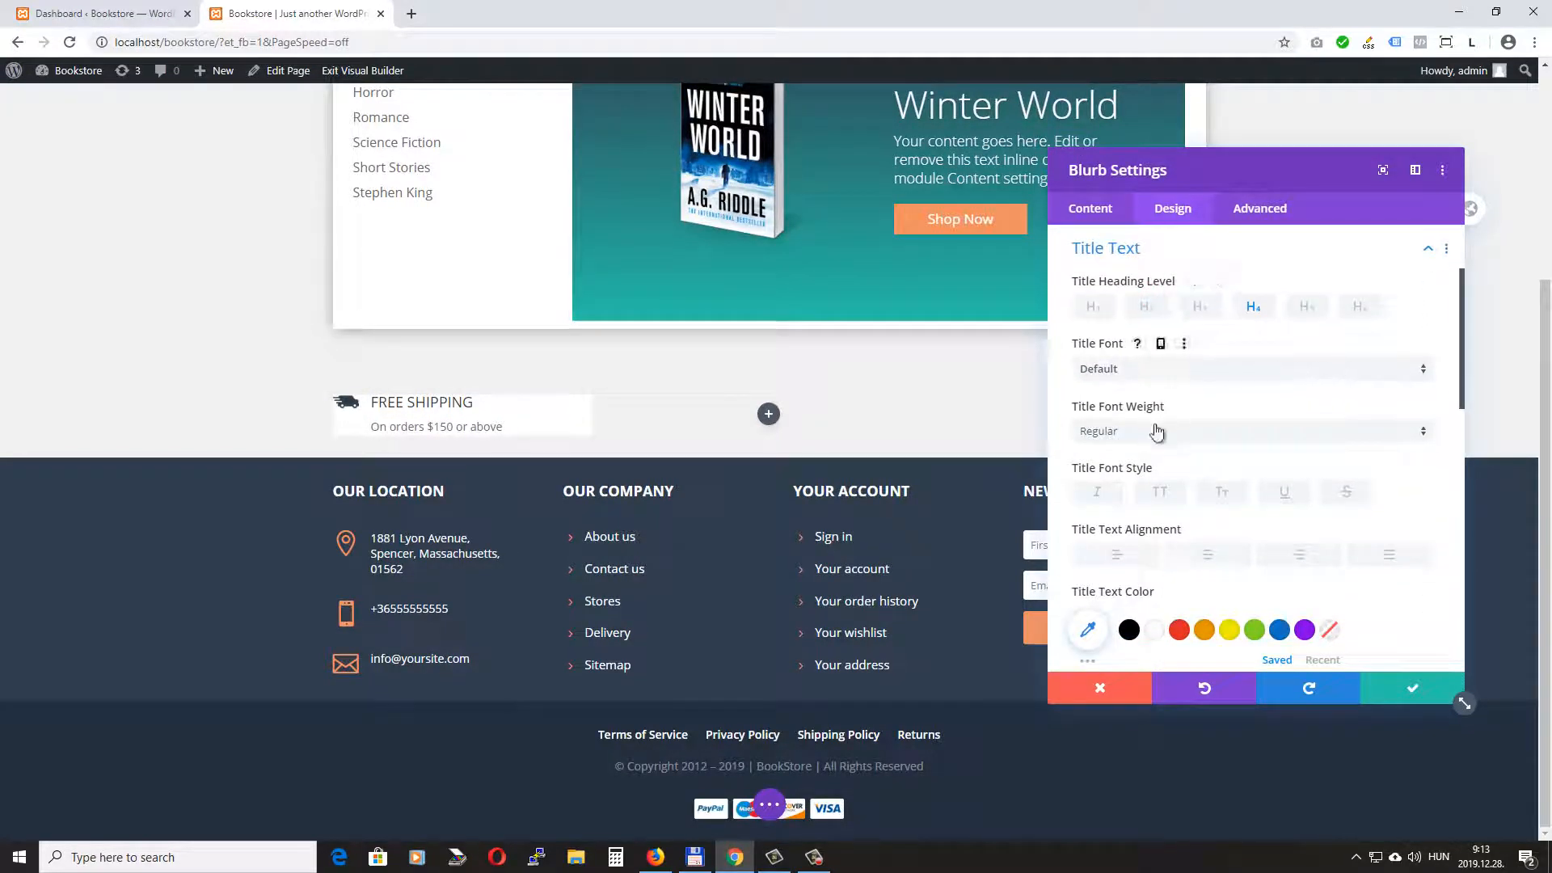
{"action": "left_click", "coordinate": [1102, 431]}
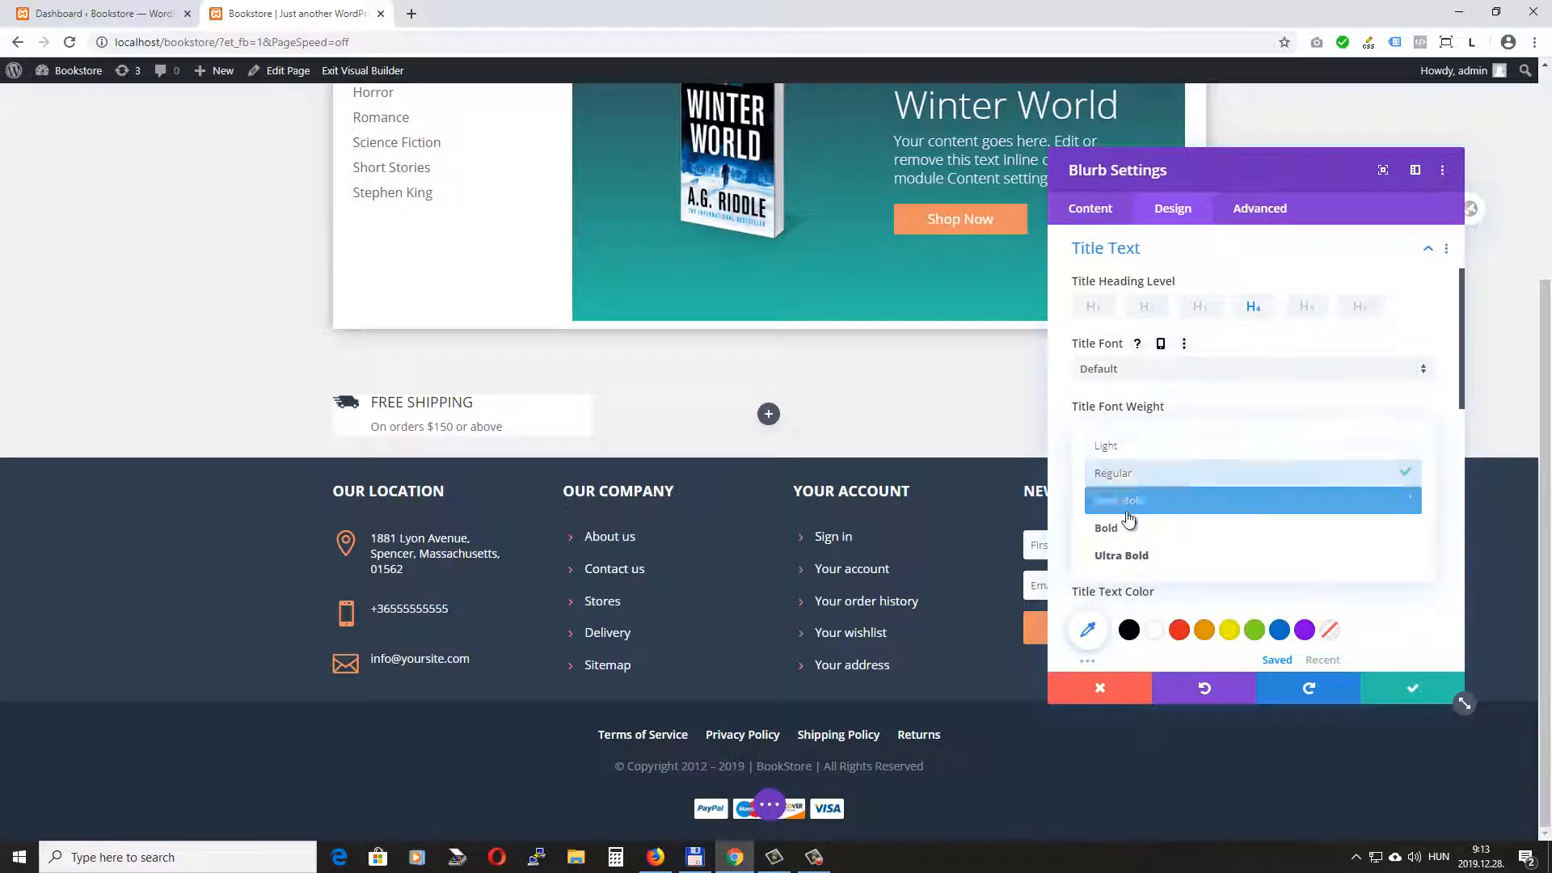
{"action": "left_click", "coordinate": [1138, 502]}
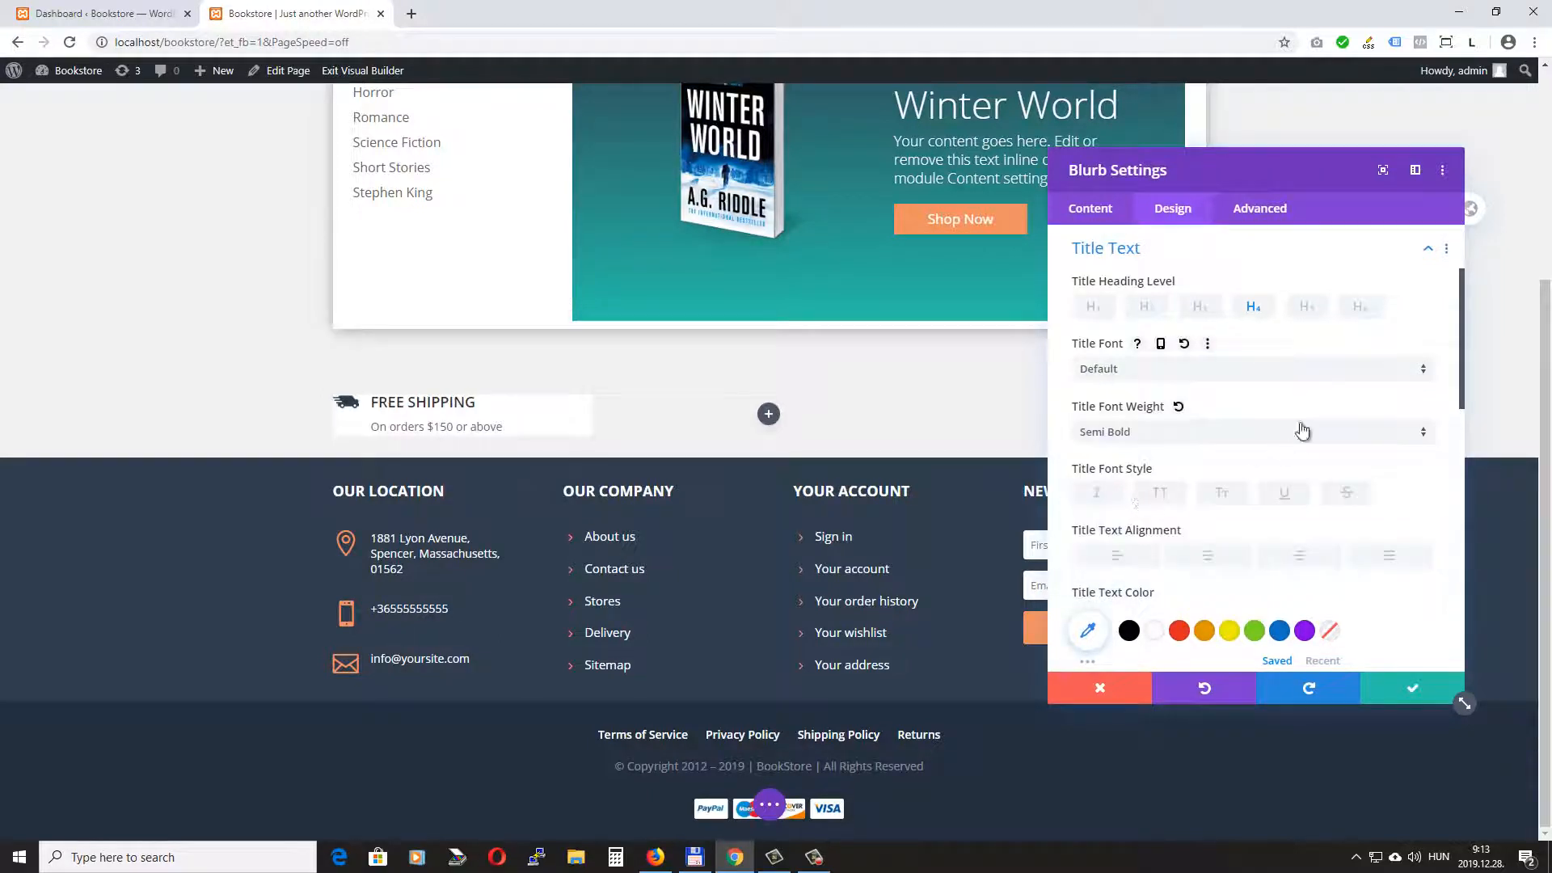
- Review the blurb's remaining title text options and its body text settings
{"action": "scroll", "coordinate": [1302, 430], "scroll_direction": "down", "scroll_amount": 3}
{"action": "scroll", "coordinate": [1327, 459], "scroll_direction": "down", "scroll_amount": 4}
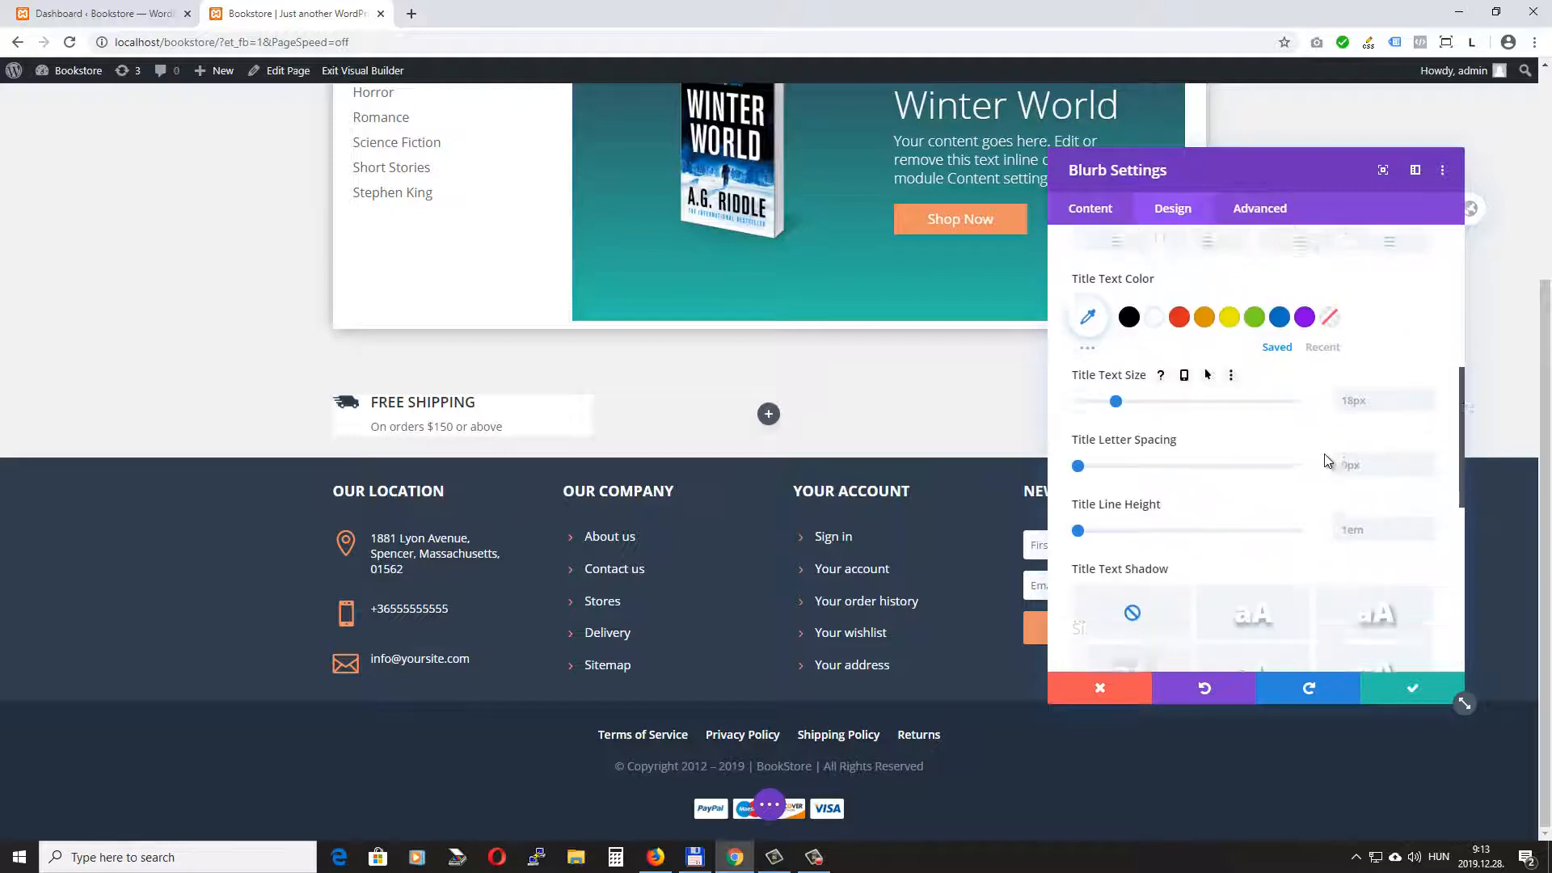
{"action": "left_click", "coordinate": [1206, 495]}
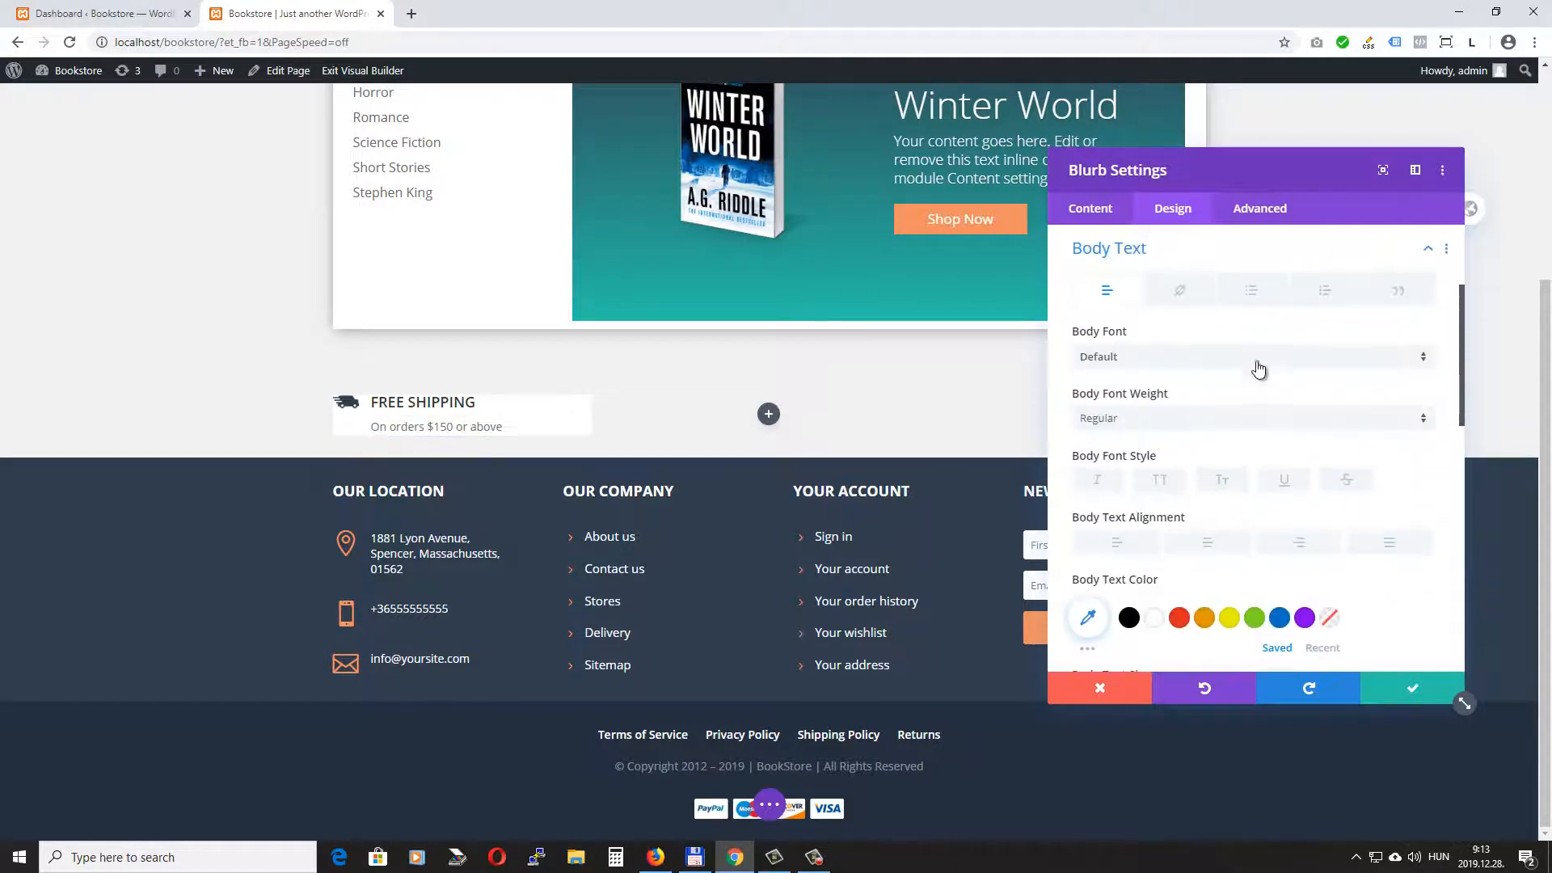
{"action": "scroll", "coordinate": [1257, 367], "scroll_direction": "down", "scroll_amount": 1}
{"action": "scroll", "coordinate": [1259, 365], "scroll_direction": "down", "scroll_amount": 1}
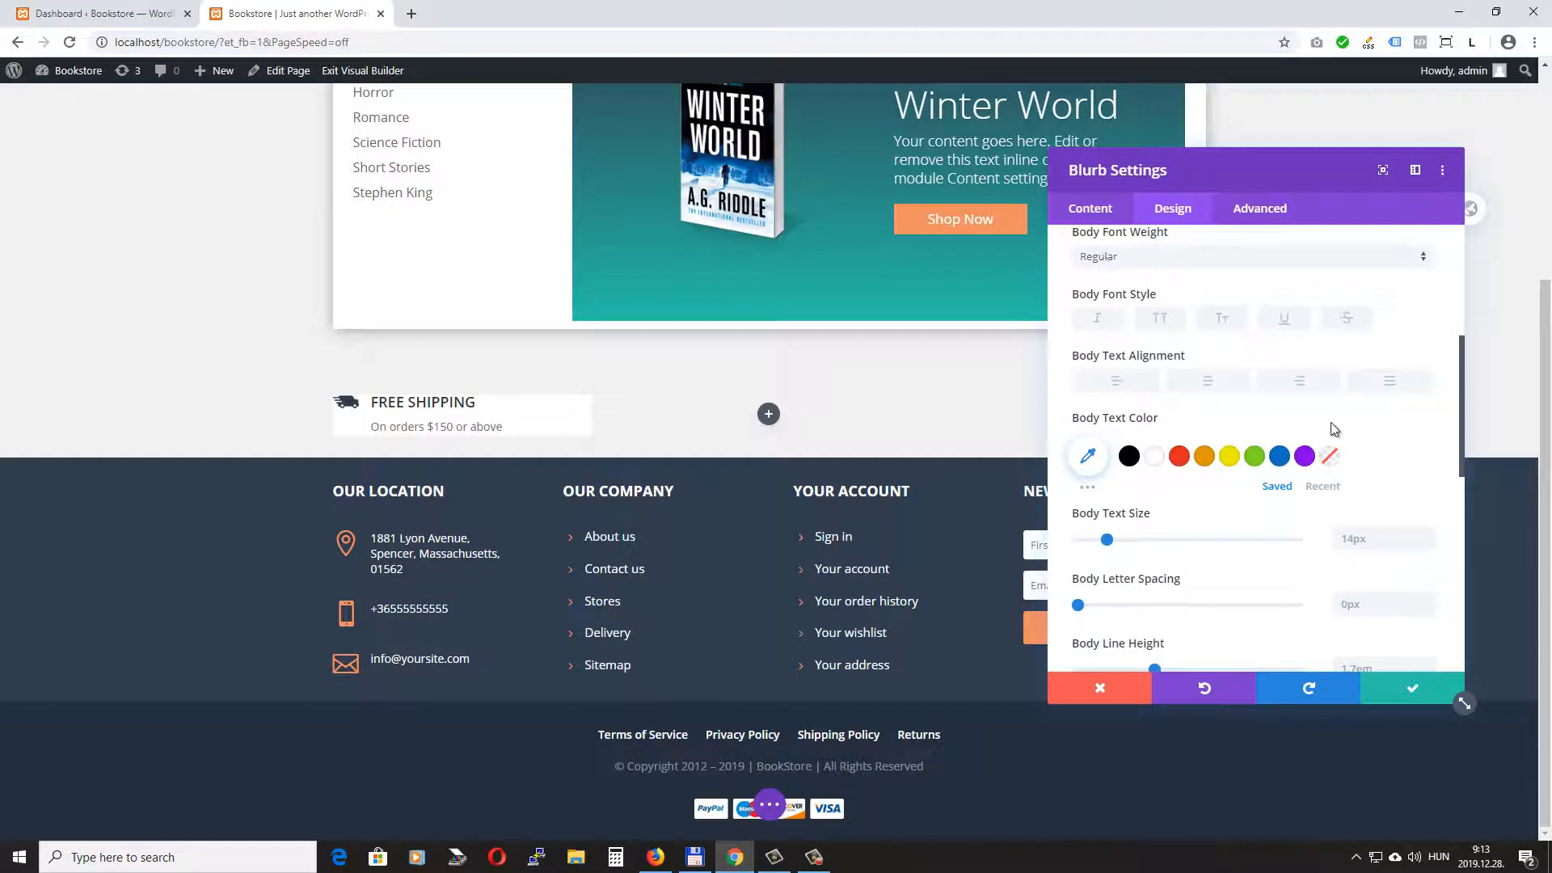
{"action": "scroll", "coordinate": [1414, 483], "scroll_direction": "down", "scroll_amount": 1}
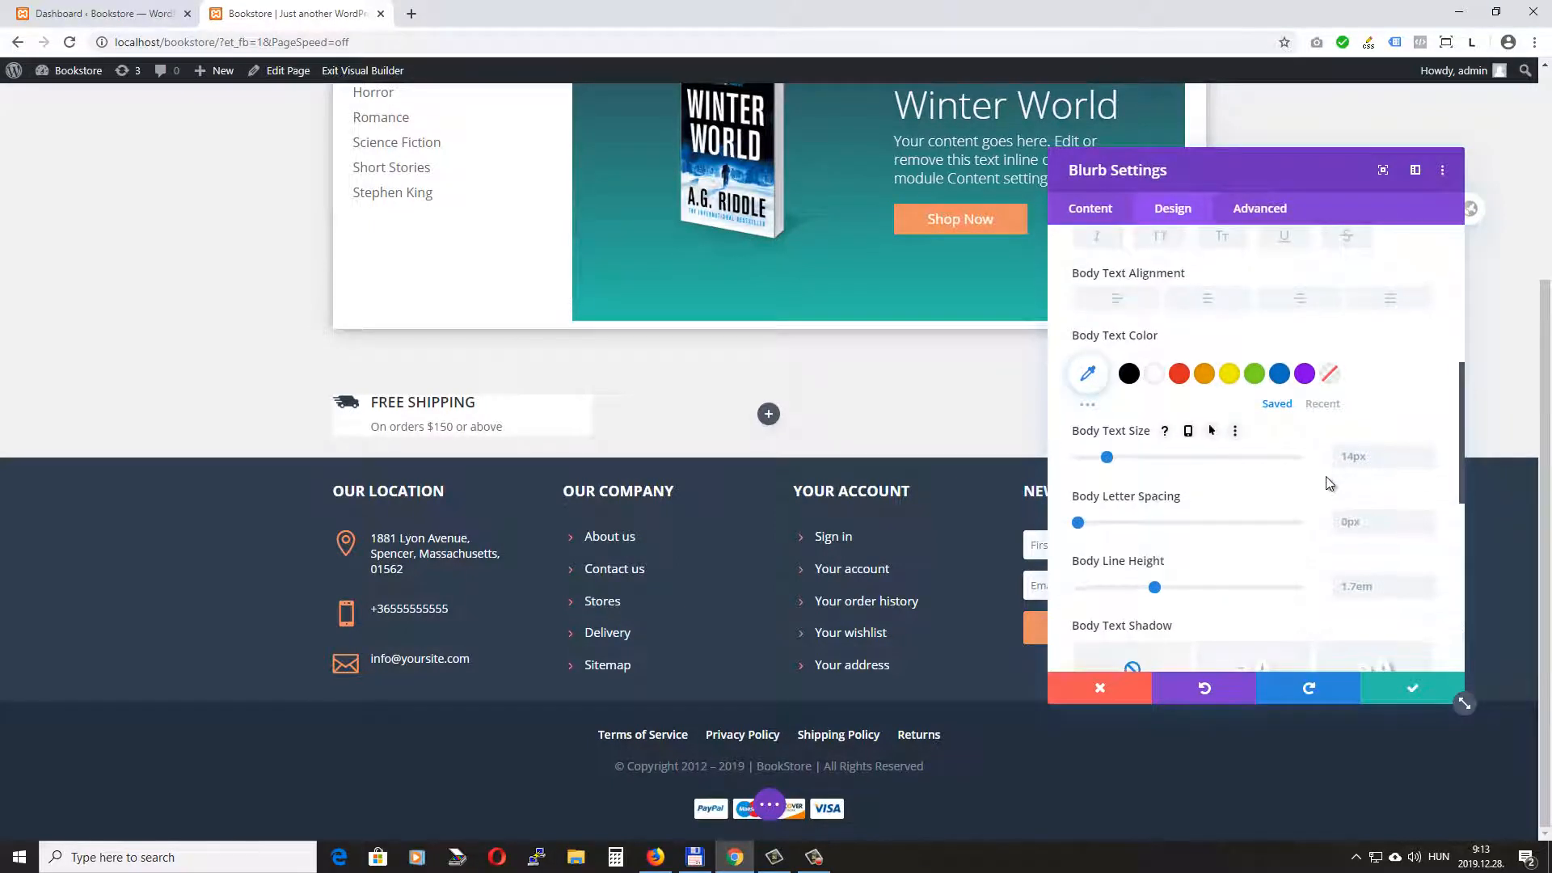
{"action": "scroll", "coordinate": [1330, 482], "scroll_direction": "down", "scroll_amount": 2}
{"action": "scroll", "coordinate": [1326, 481], "scroll_direction": "down", "scroll_amount": 5}
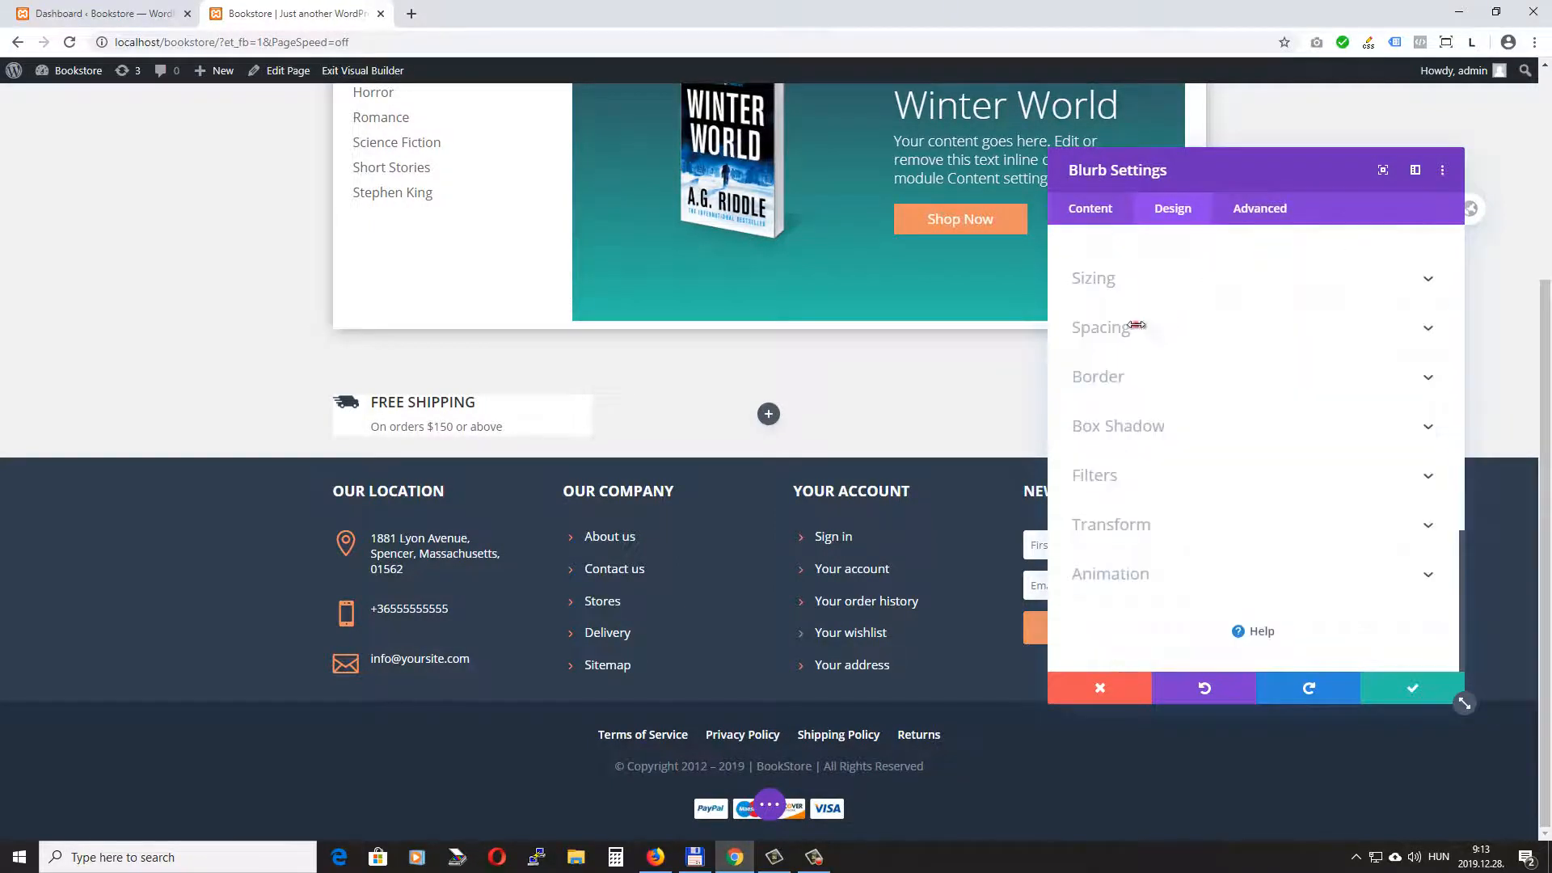
- Link the blurb's top and bottom padding at 13px and set its right margin to 0px
{"action": "left_click", "coordinate": [1134, 322]}
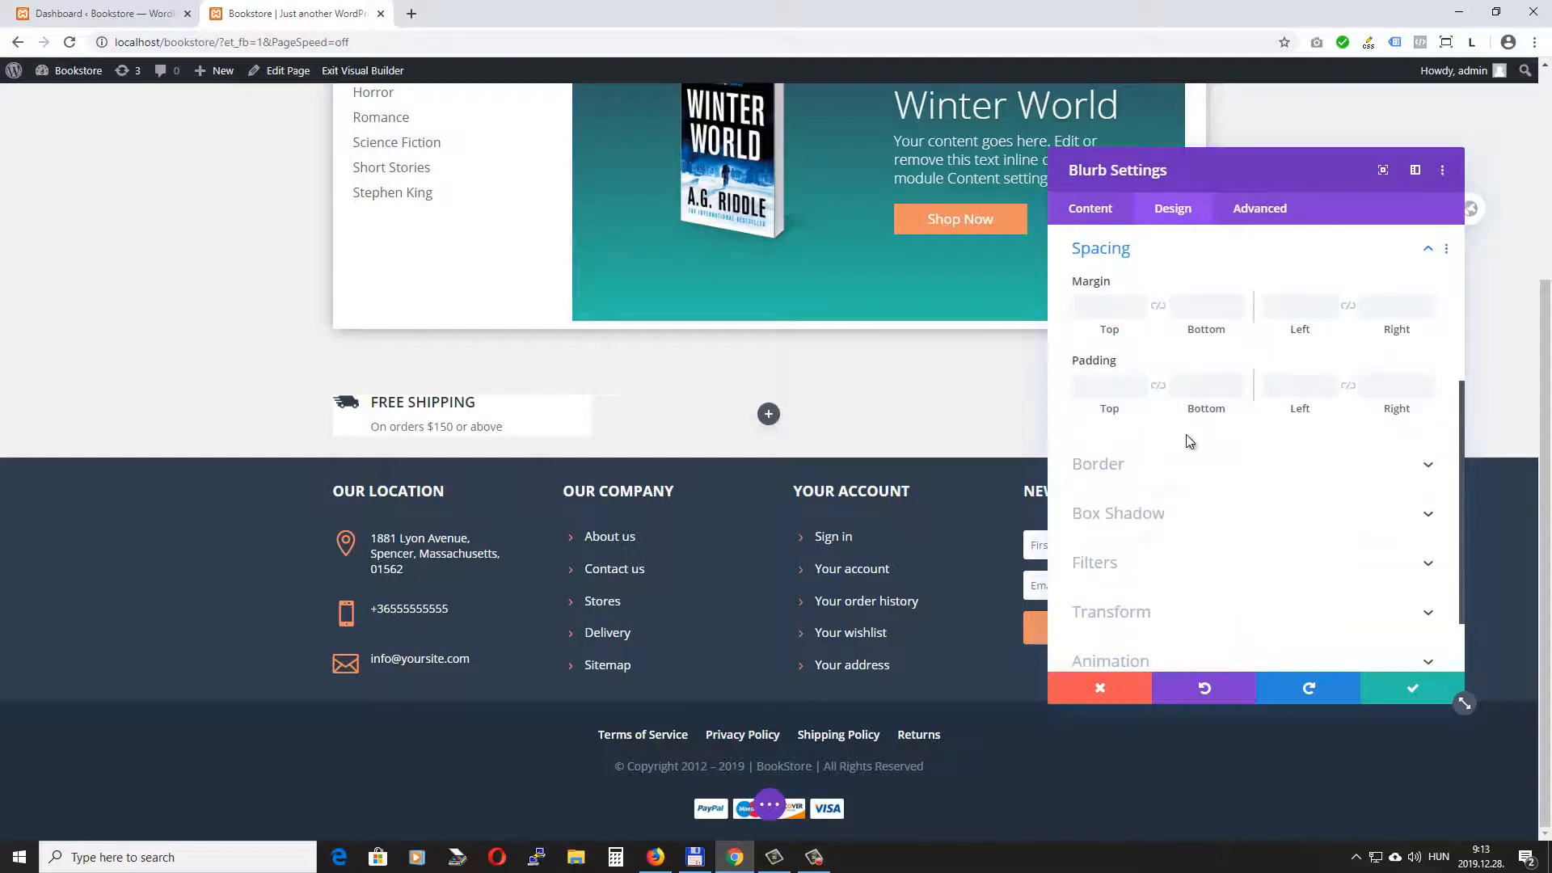
{"action": "left_click", "coordinate": [1158, 386]}
{"action": "left_click", "coordinate": [1075, 386]}
{"action": "type", "text": "13"}
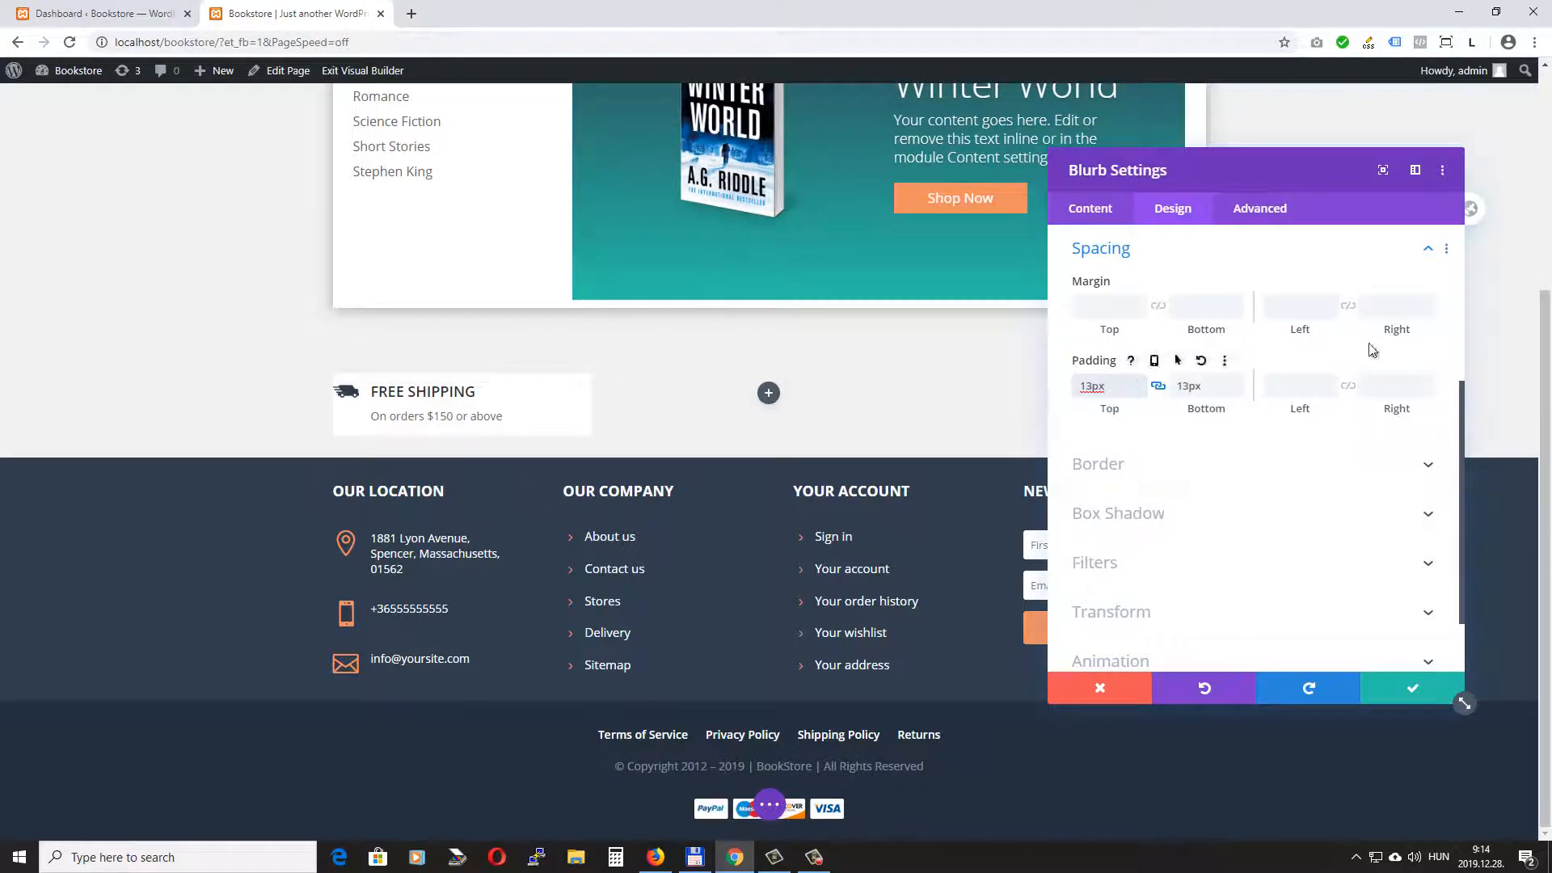
{"action": "left_click", "coordinate": [1394, 306]}
{"action": "type", "text": "0"}
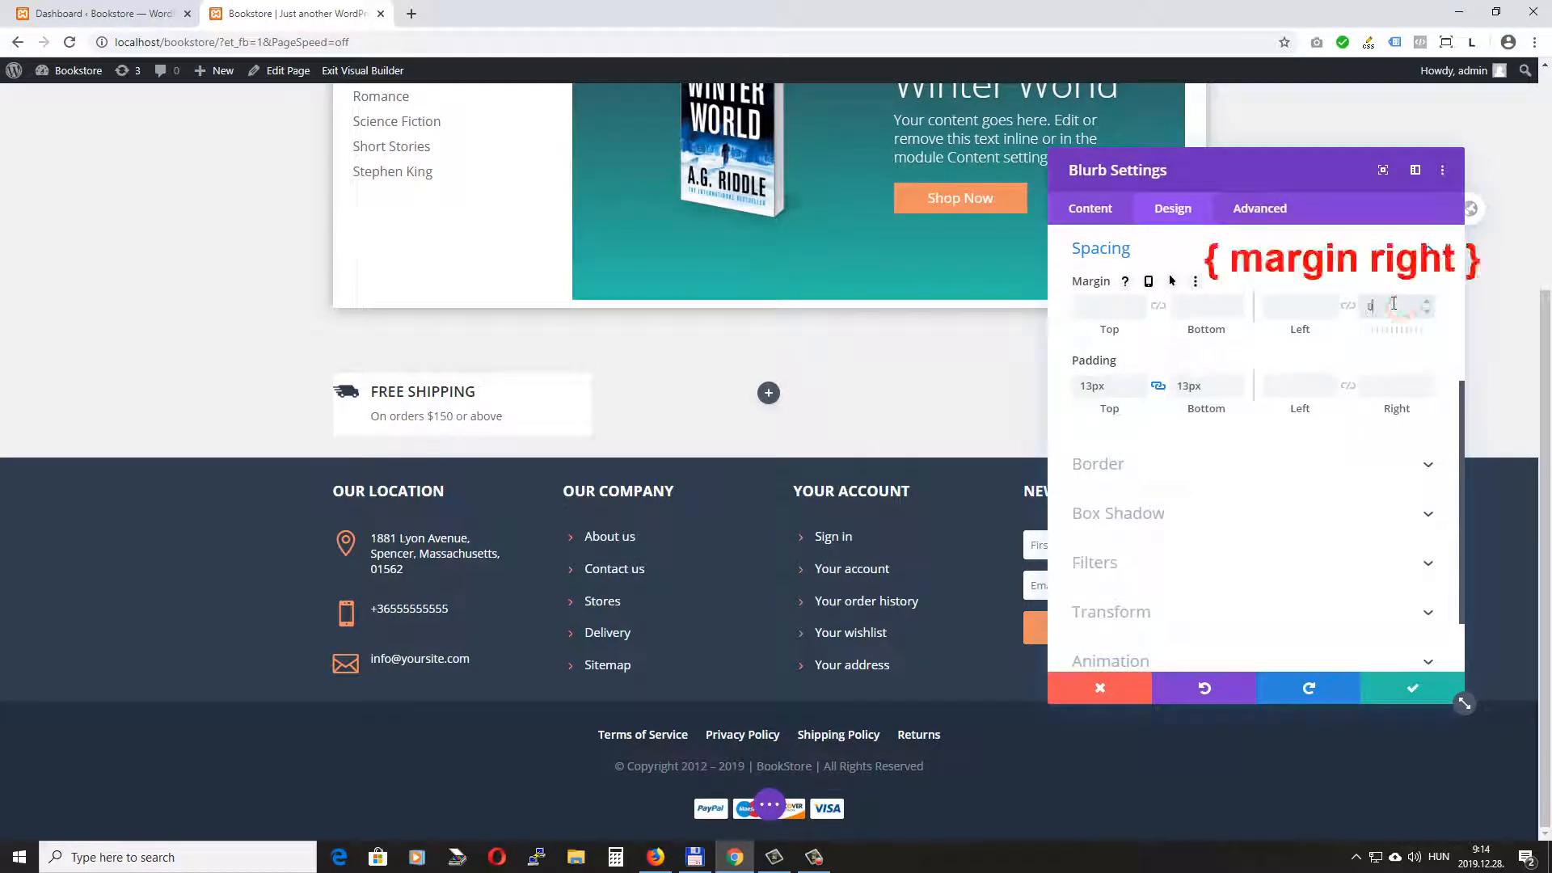
{"action": "type", "text": "px"}
- Set the blurb's left padding to 7px and its right padding to 4px
{"action": "left_click", "coordinate": [1298, 387]}
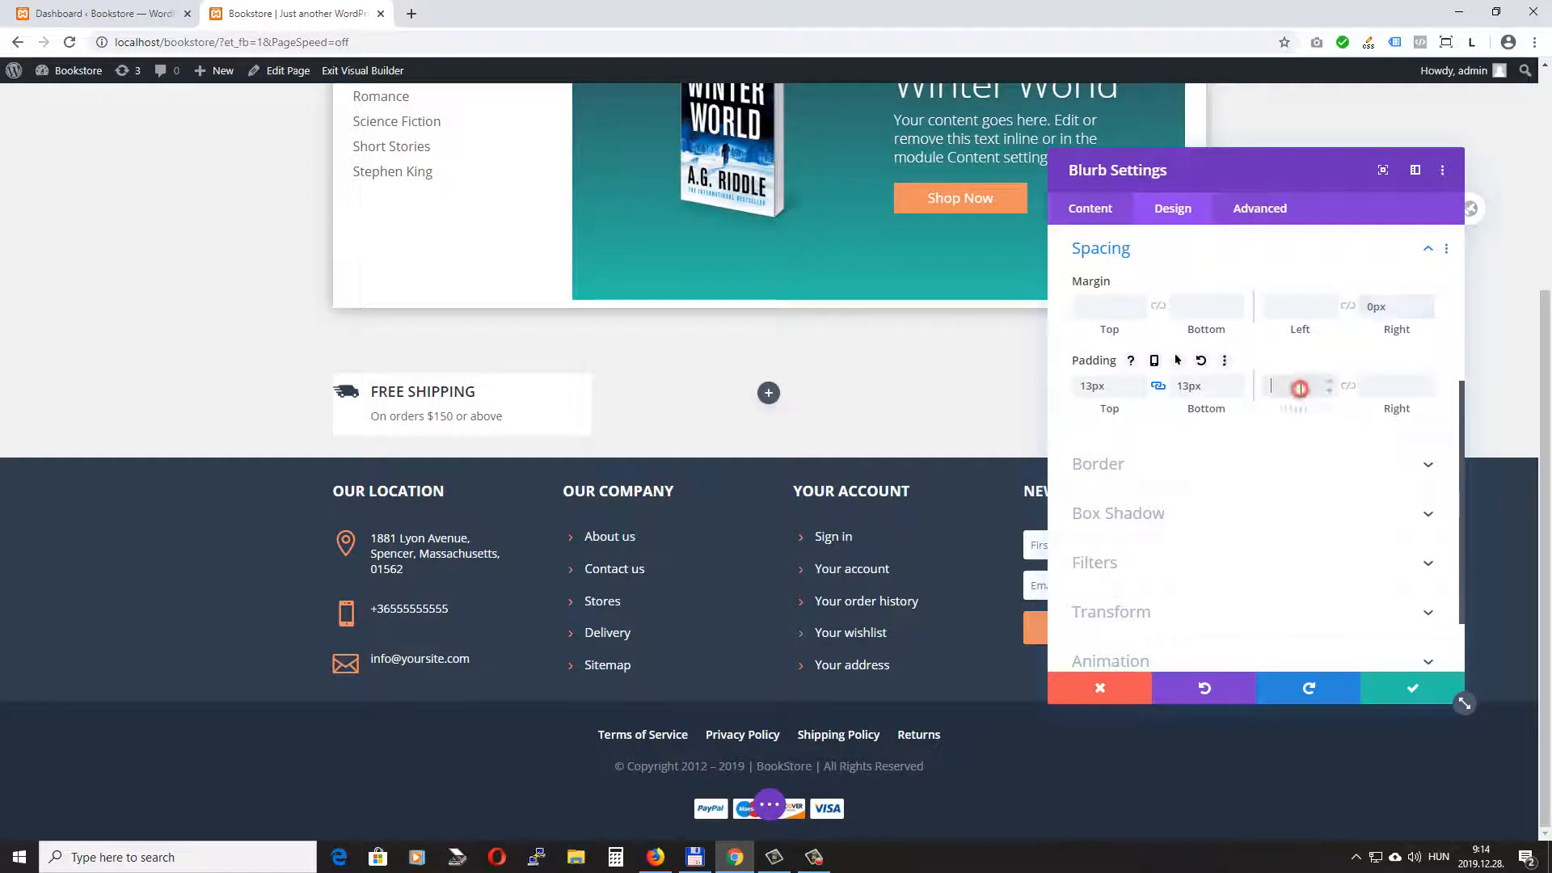
{"action": "type", "text": "7px"}
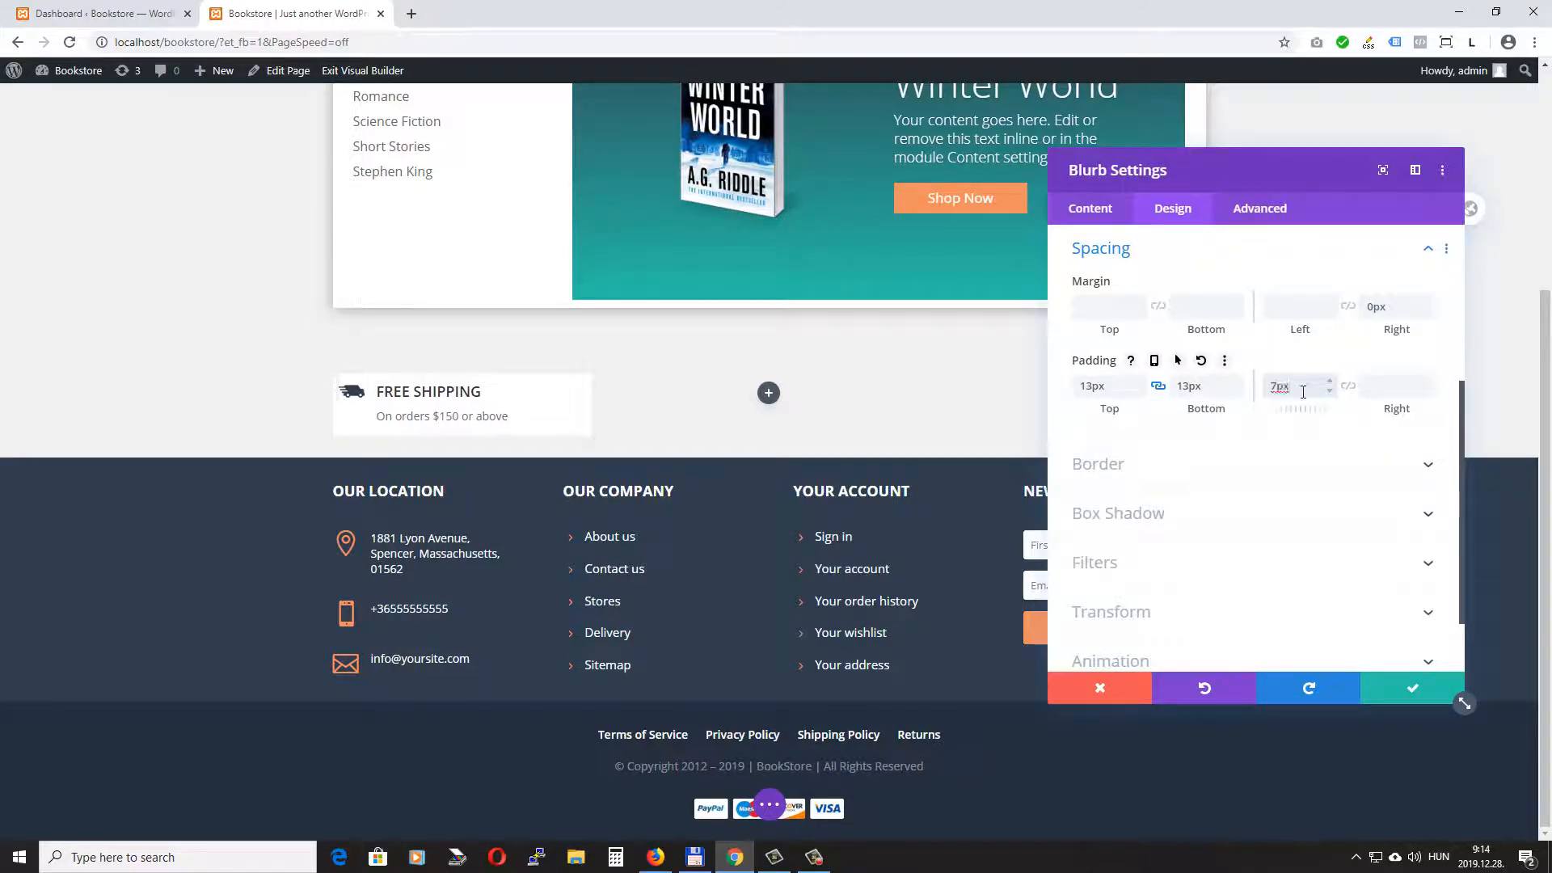
{"action": "left_click", "coordinate": [1386, 389]}
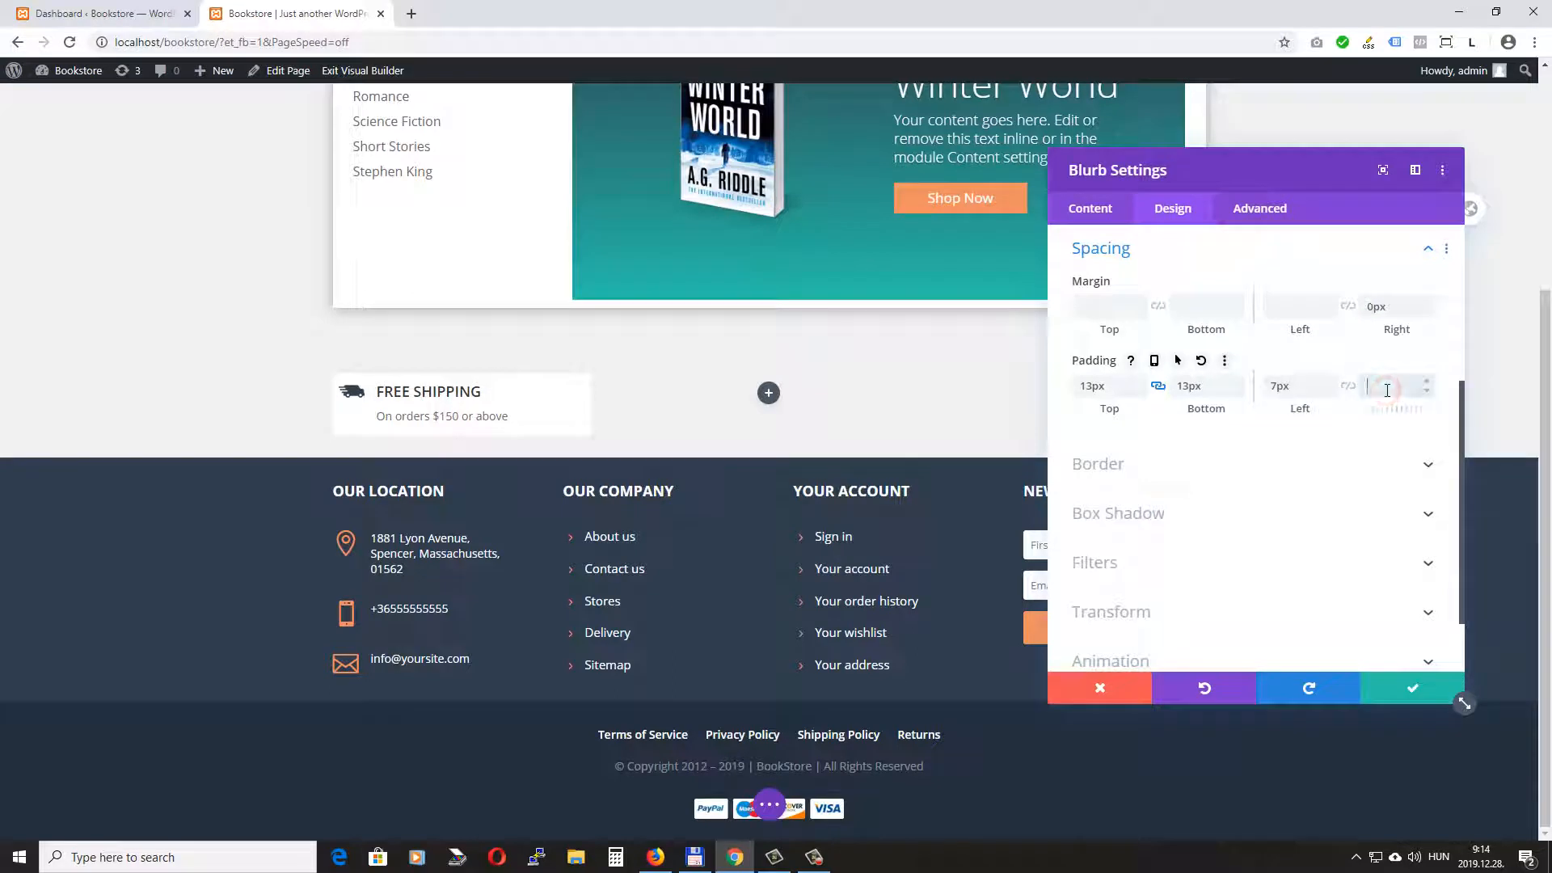
{"action": "type", "text": "4px"}
- Give the blurb a 2px border on all sides
{"action": "left_click", "coordinate": [1152, 469]}
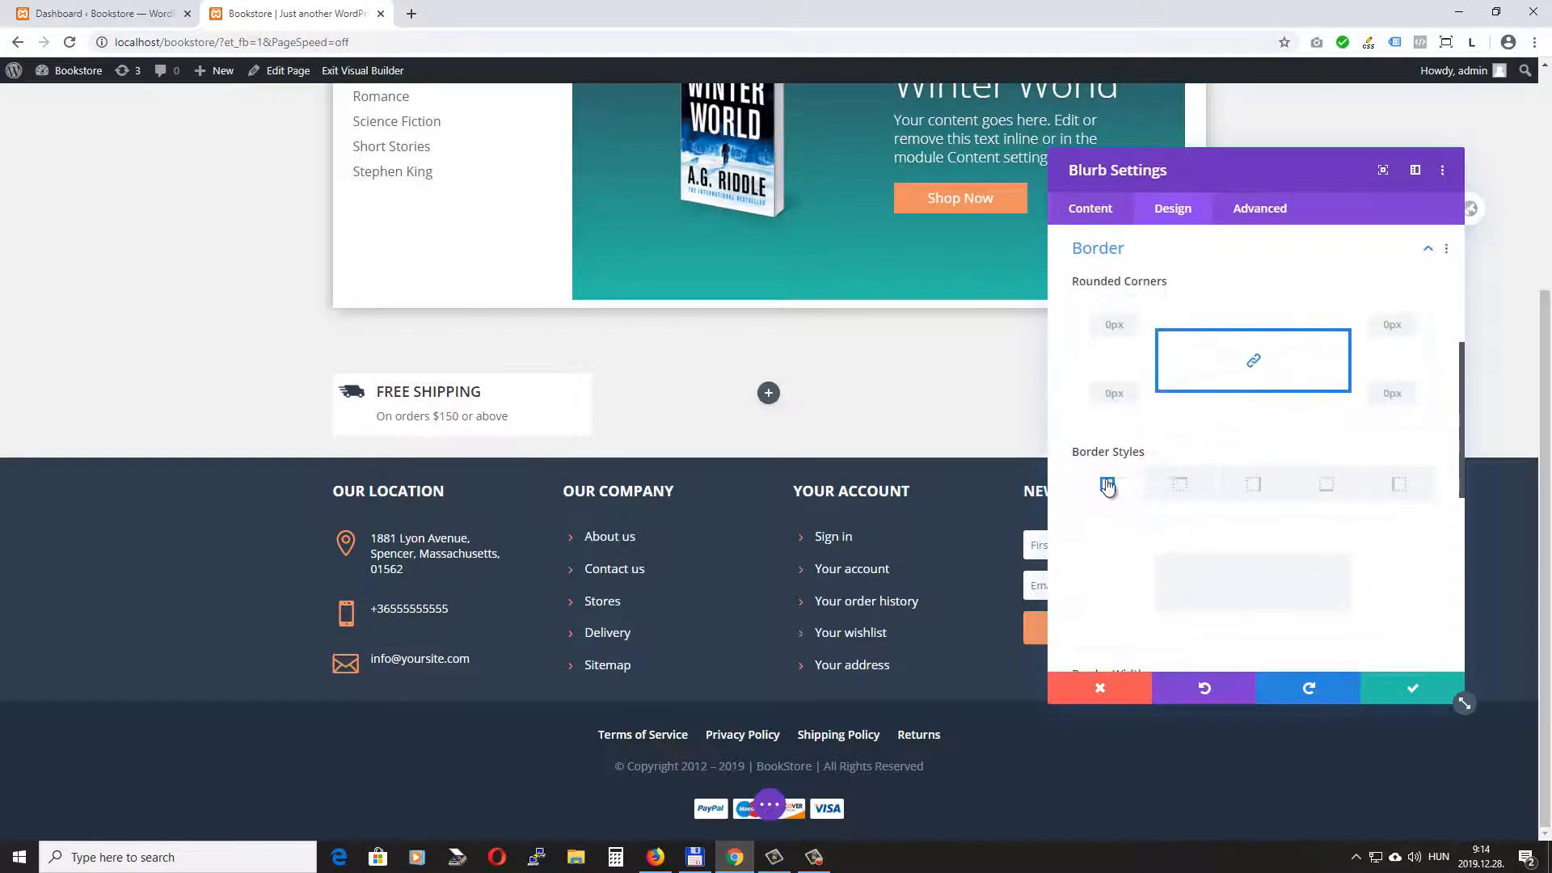
{"action": "scroll", "coordinate": [1128, 444], "scroll_direction": "down", "scroll_amount": 3}
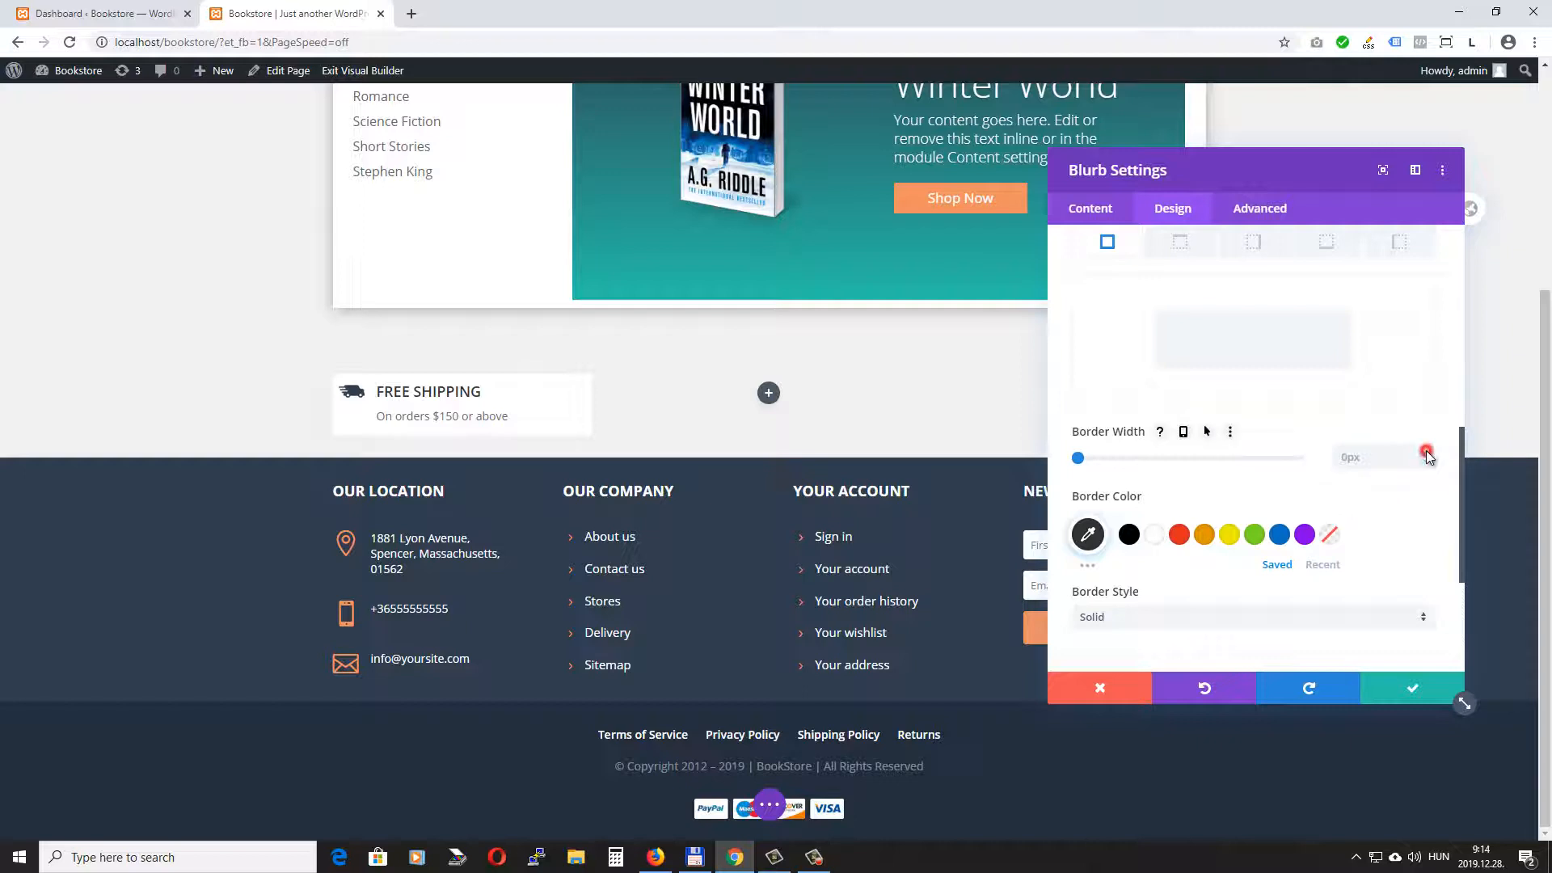
{"action": "left_click", "coordinate": [1427, 454]}
{"action": "left_click", "coordinate": [1427, 453]}
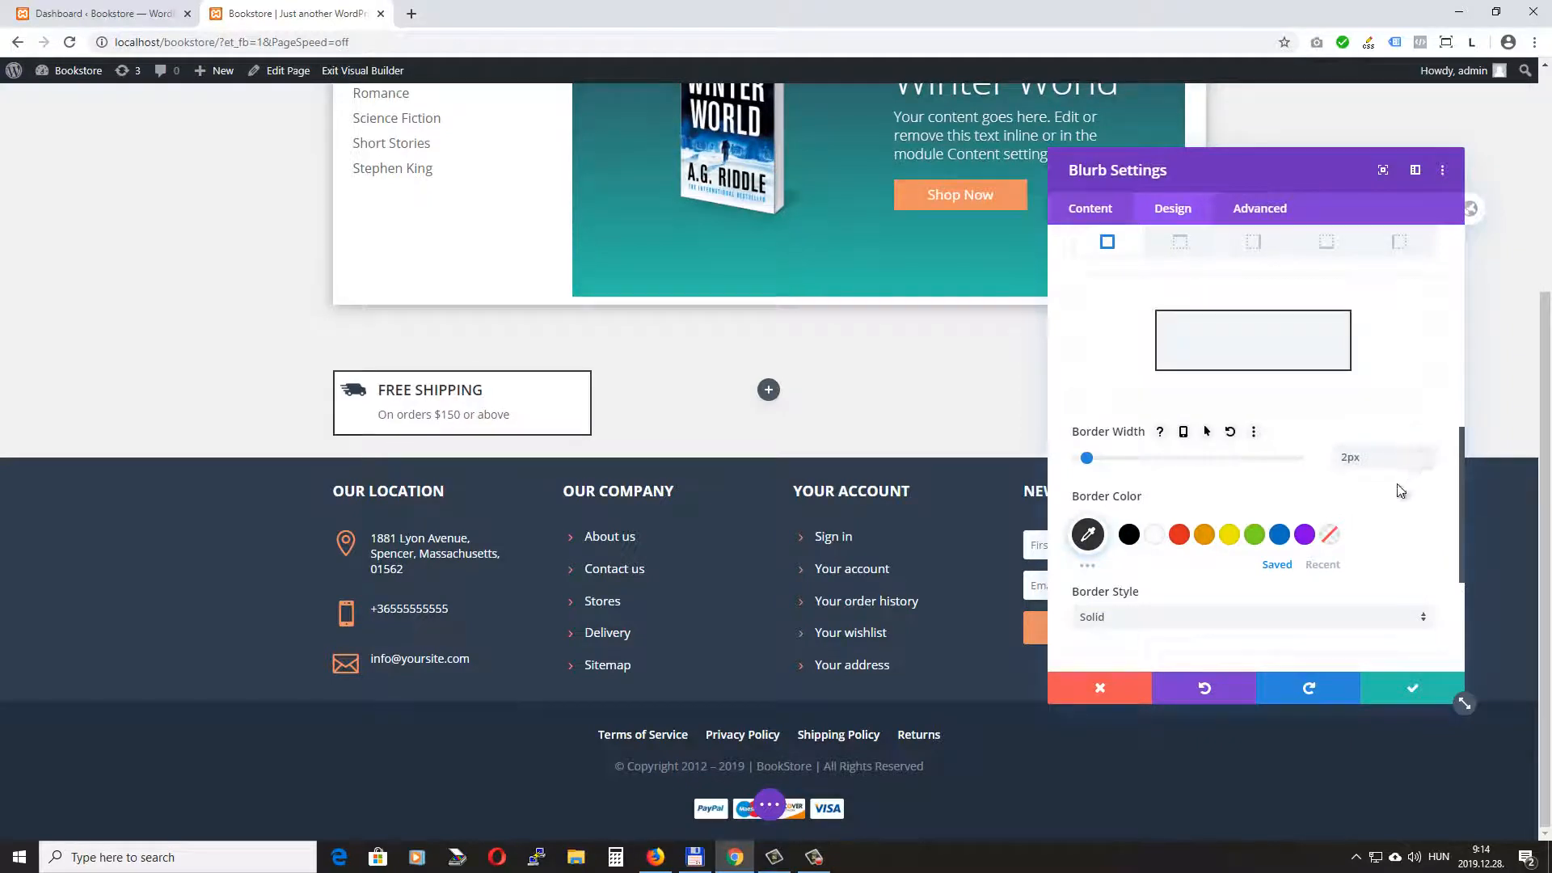
- Set the blurb's border color to the semi-transparent grey rgba(73,73,73,0.57) and save the blurb settings
{"action": "scroll", "coordinate": [1265, 485], "scroll_direction": "down", "scroll_amount": 1}
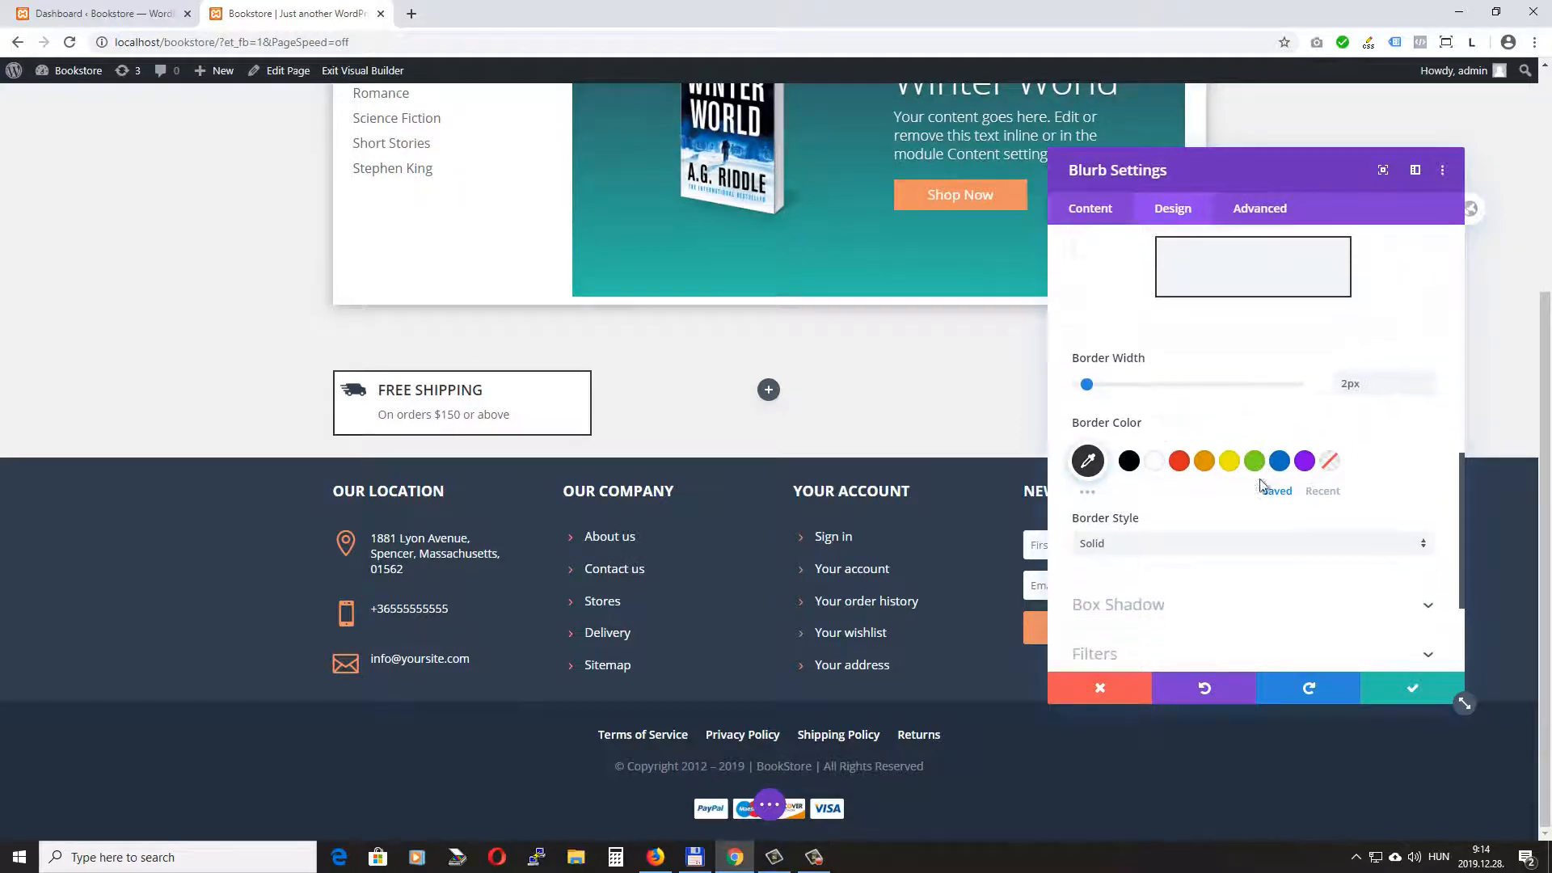
{"action": "left_click", "coordinate": [1087, 453]}
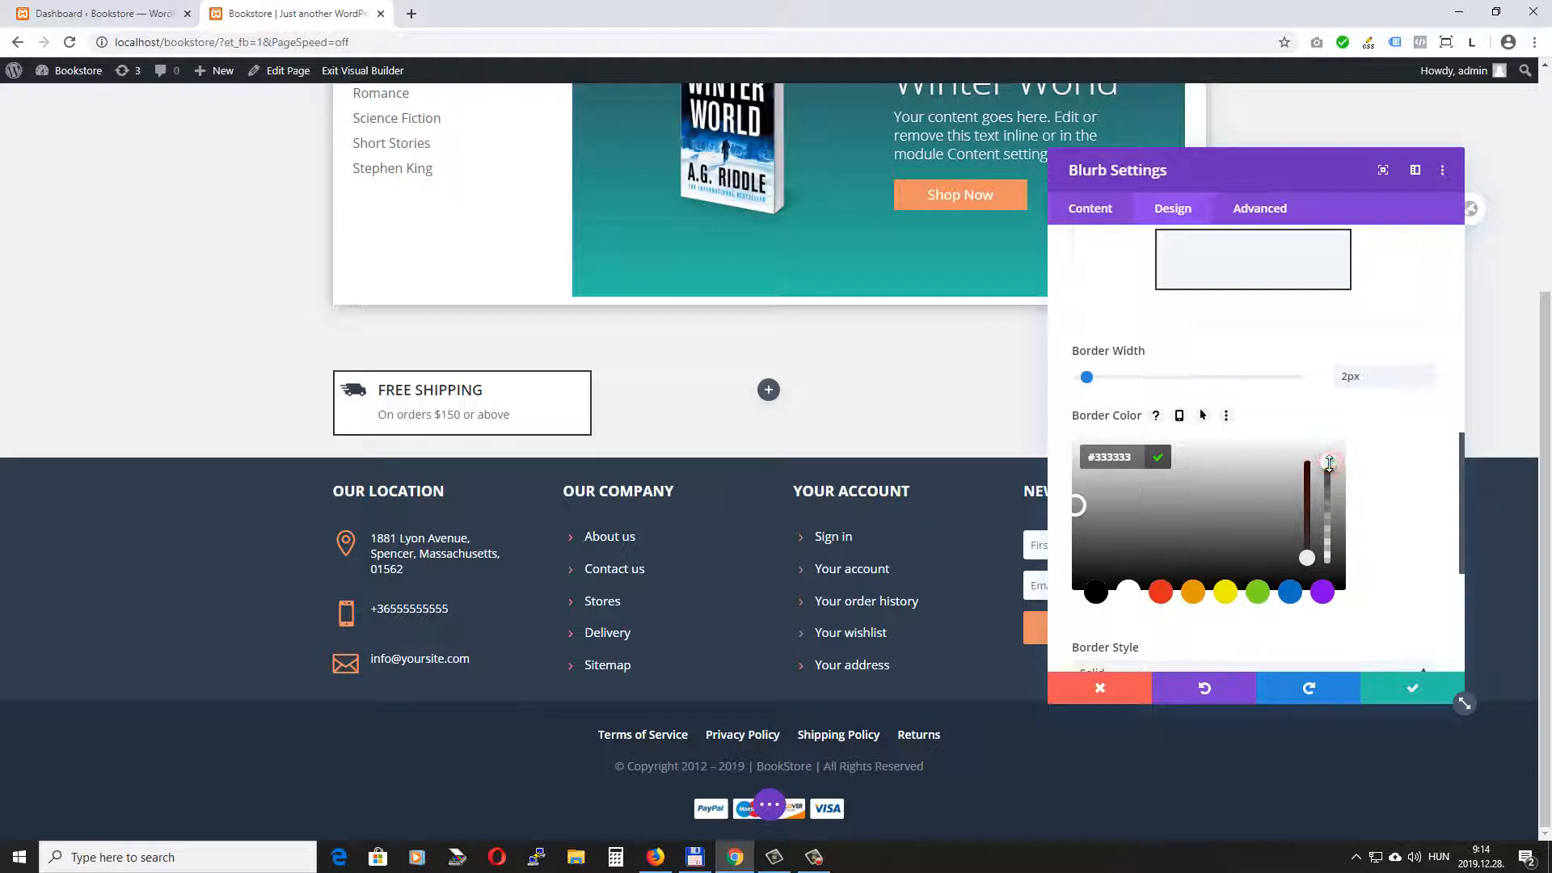
{"action": "left_click_drag", "start_coordinate": [1332, 484], "coordinate": [1327, 516]}
{"action": "left_click", "coordinate": [1088, 537]}
{"action": "left_click_drag", "start_coordinate": [1089, 537], "coordinate": [1116, 558]}
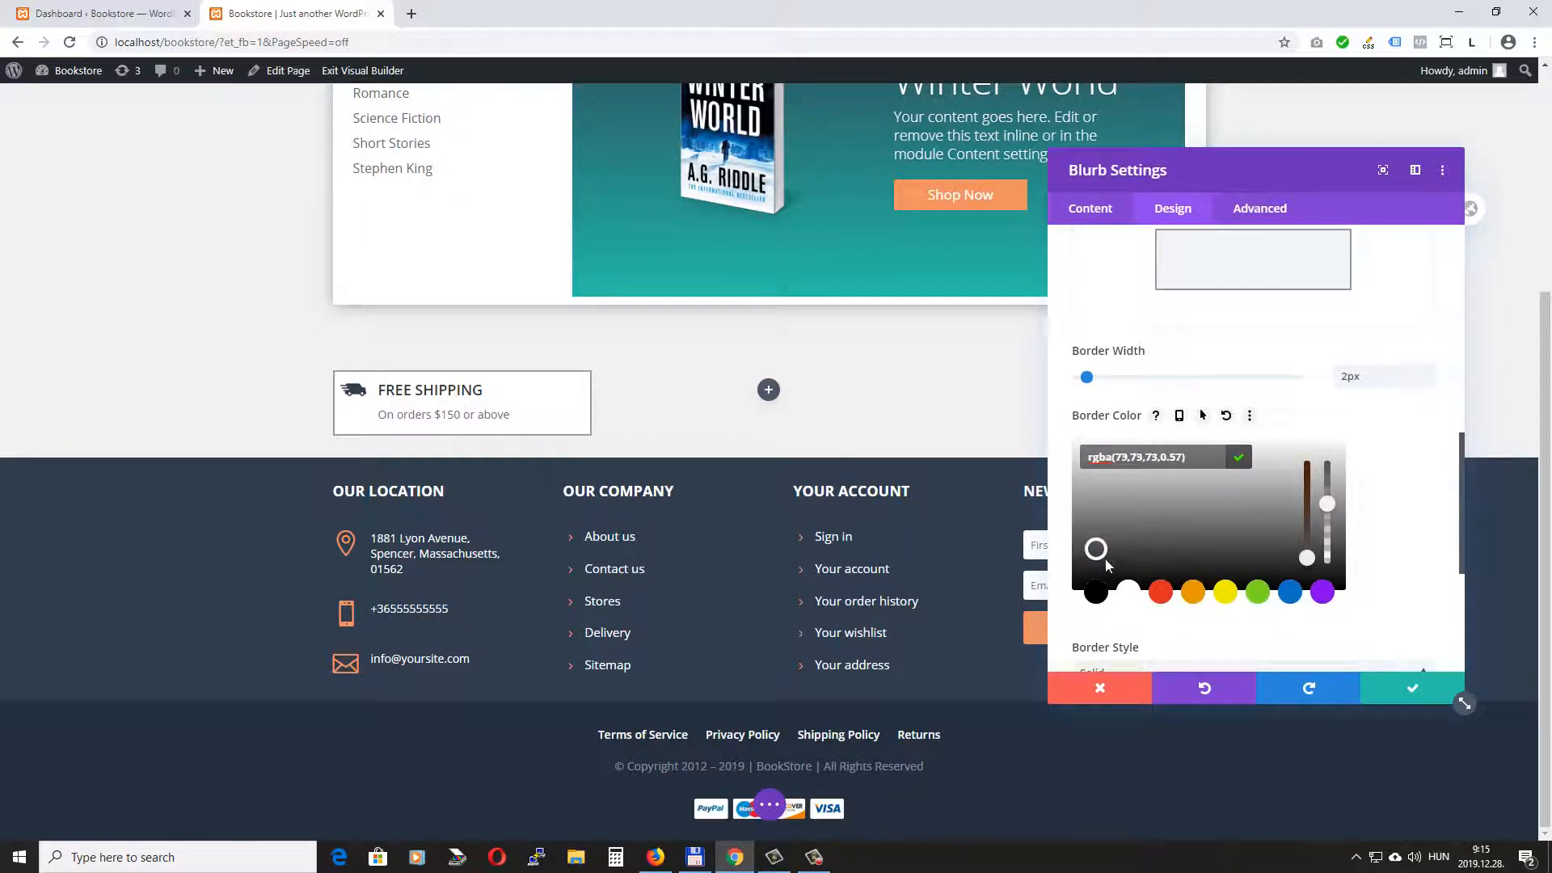
{"action": "scroll", "coordinate": [1381, 503], "scroll_direction": "down", "scroll_amount": 1}
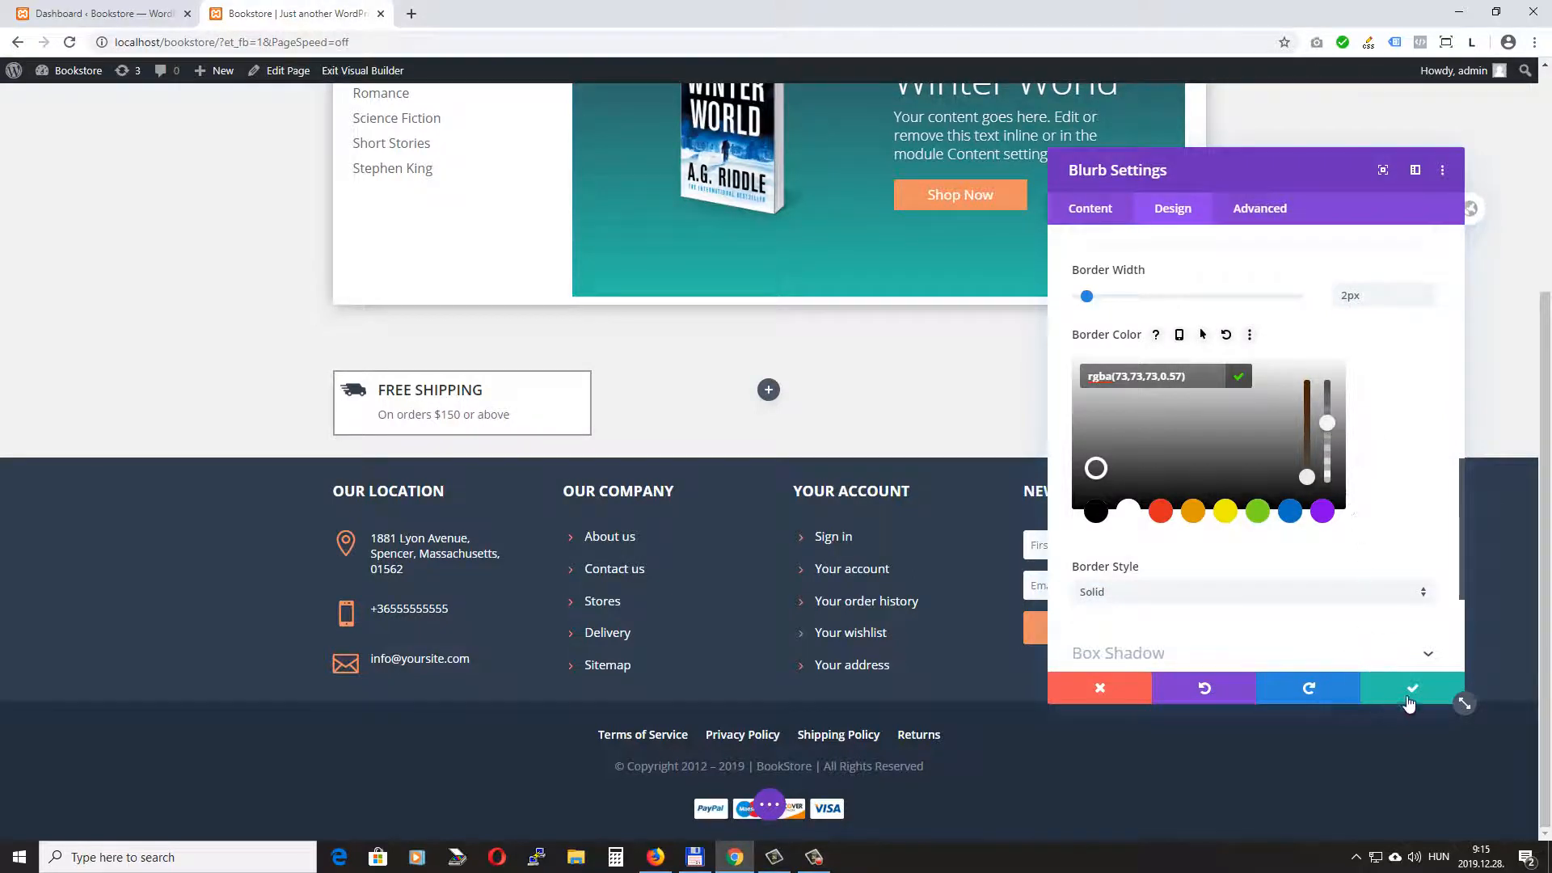
{"action": "left_click", "coordinate": [1418, 686]}
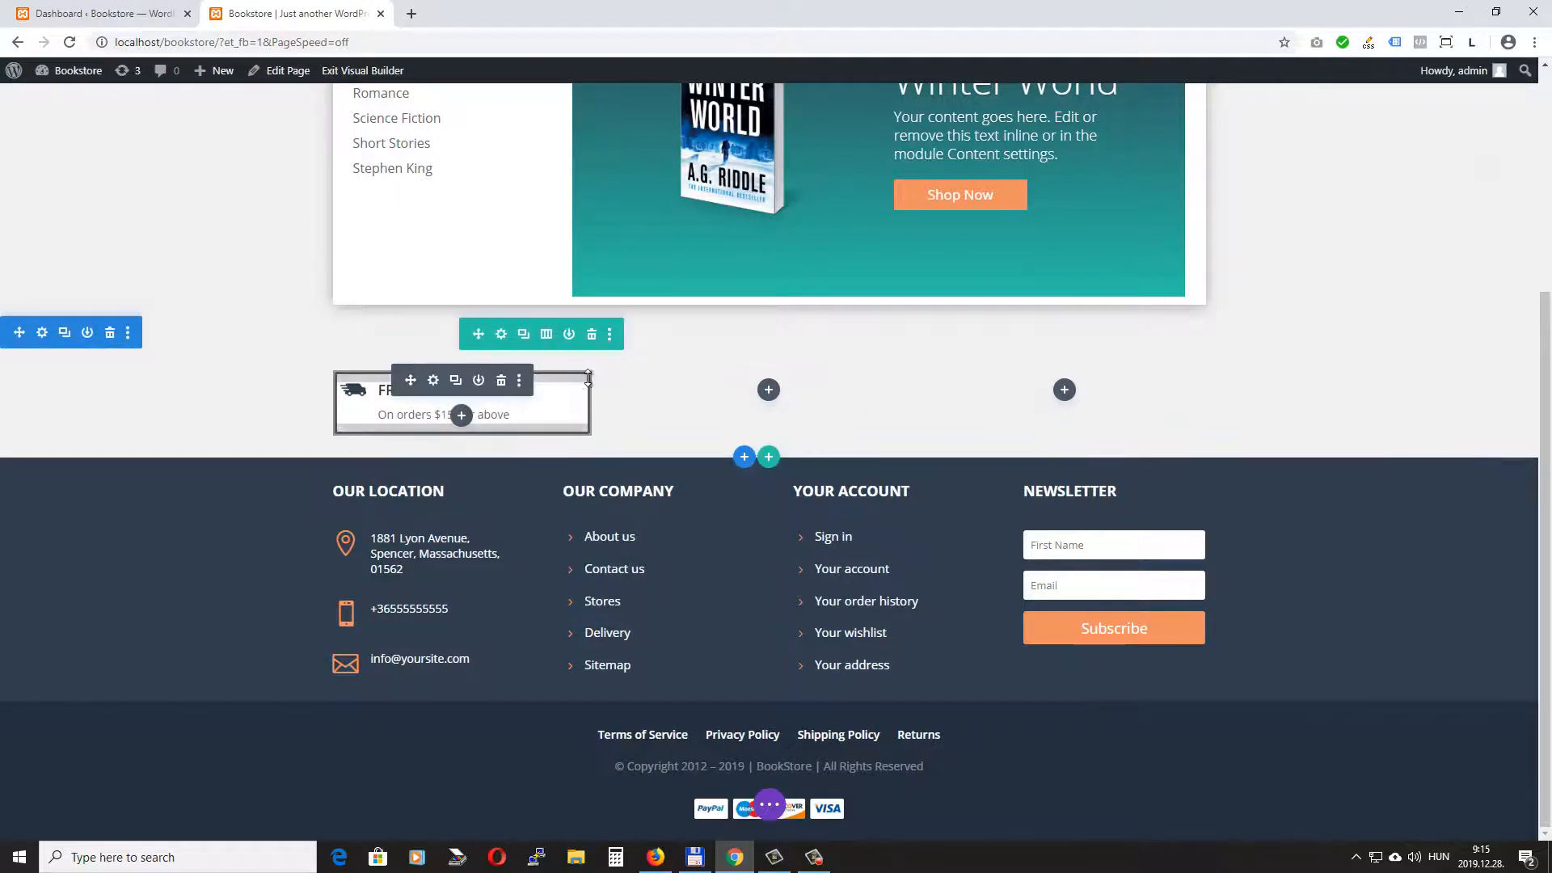
- Duplicate the free shipping blurb twice, placing one copy in the middle column and one in the third column
{"action": "left_click", "coordinate": [456, 380]}
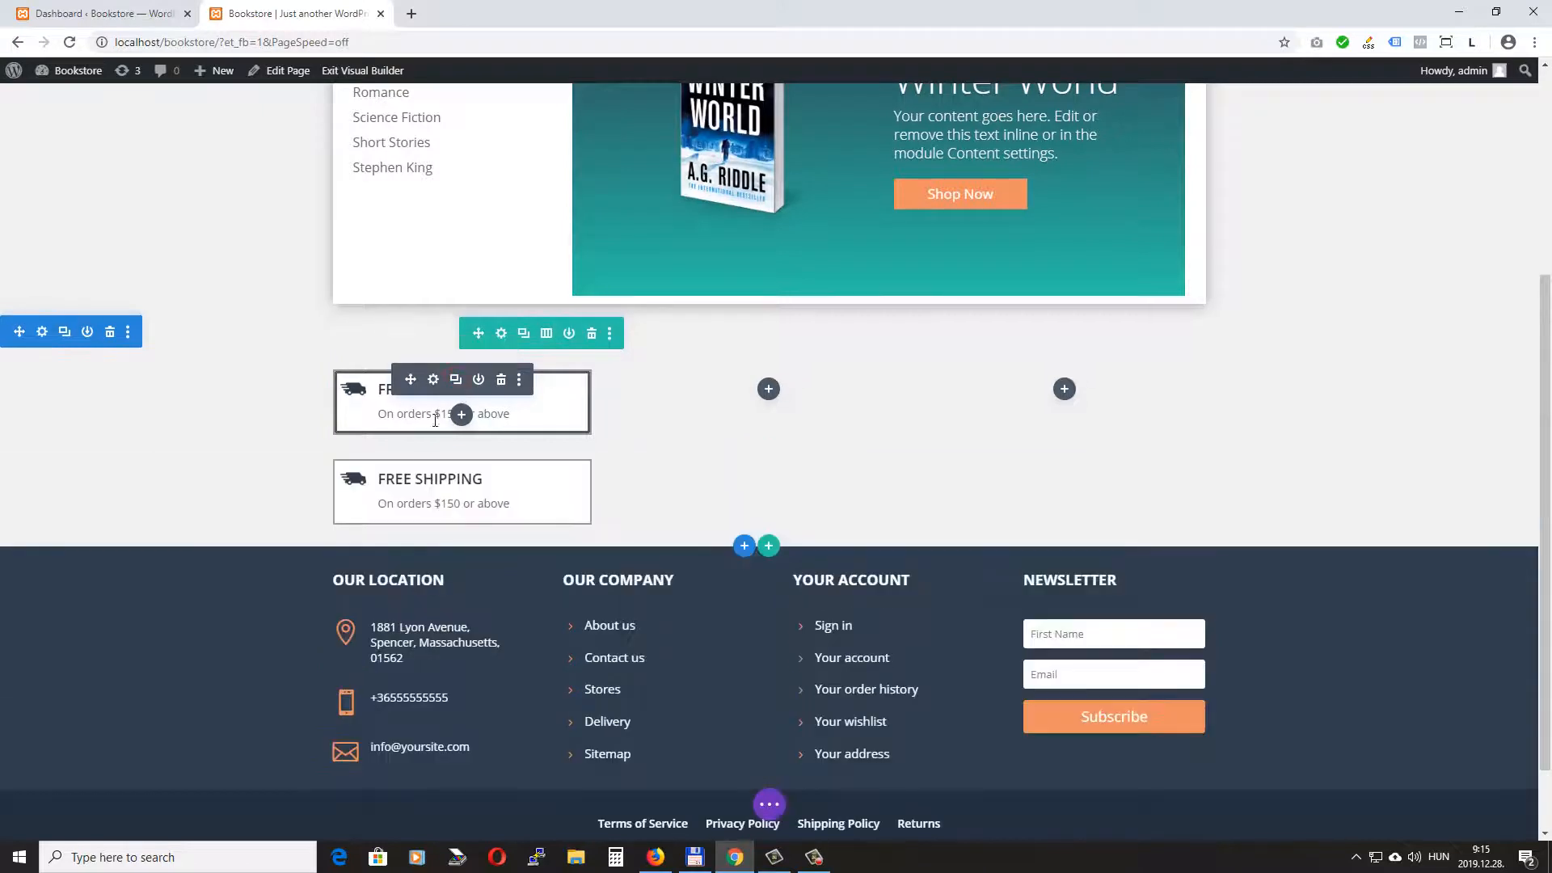
{"action": "left_click_drag", "start_coordinate": [414, 469], "coordinate": [762, 435]}
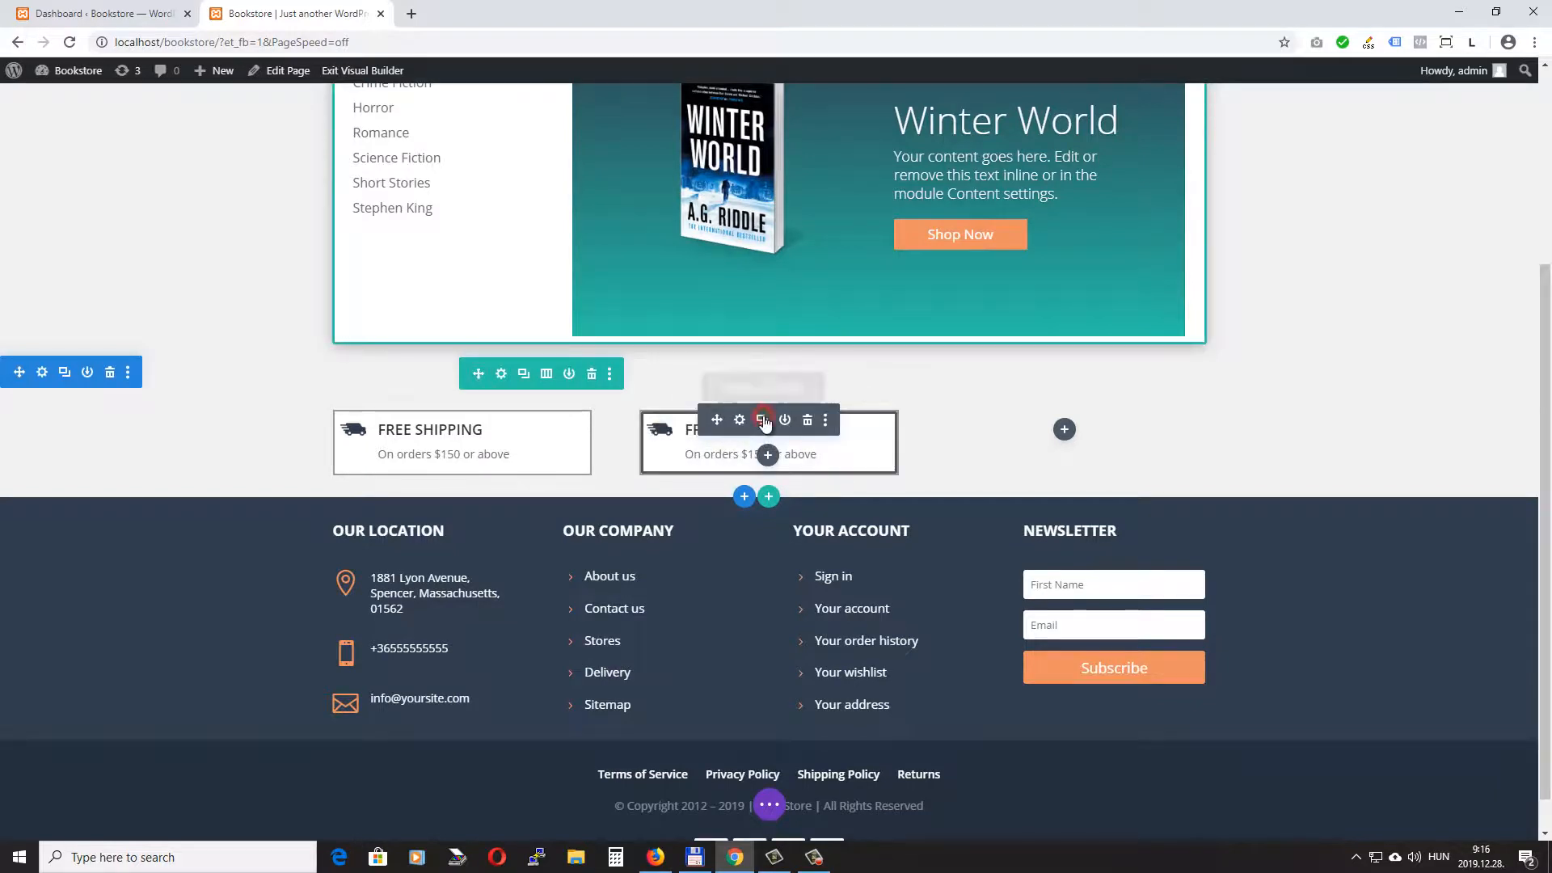
{"action": "left_click", "coordinate": [762, 420]}
{"action": "left_click_drag", "start_coordinate": [717, 510], "coordinate": [1041, 479]}
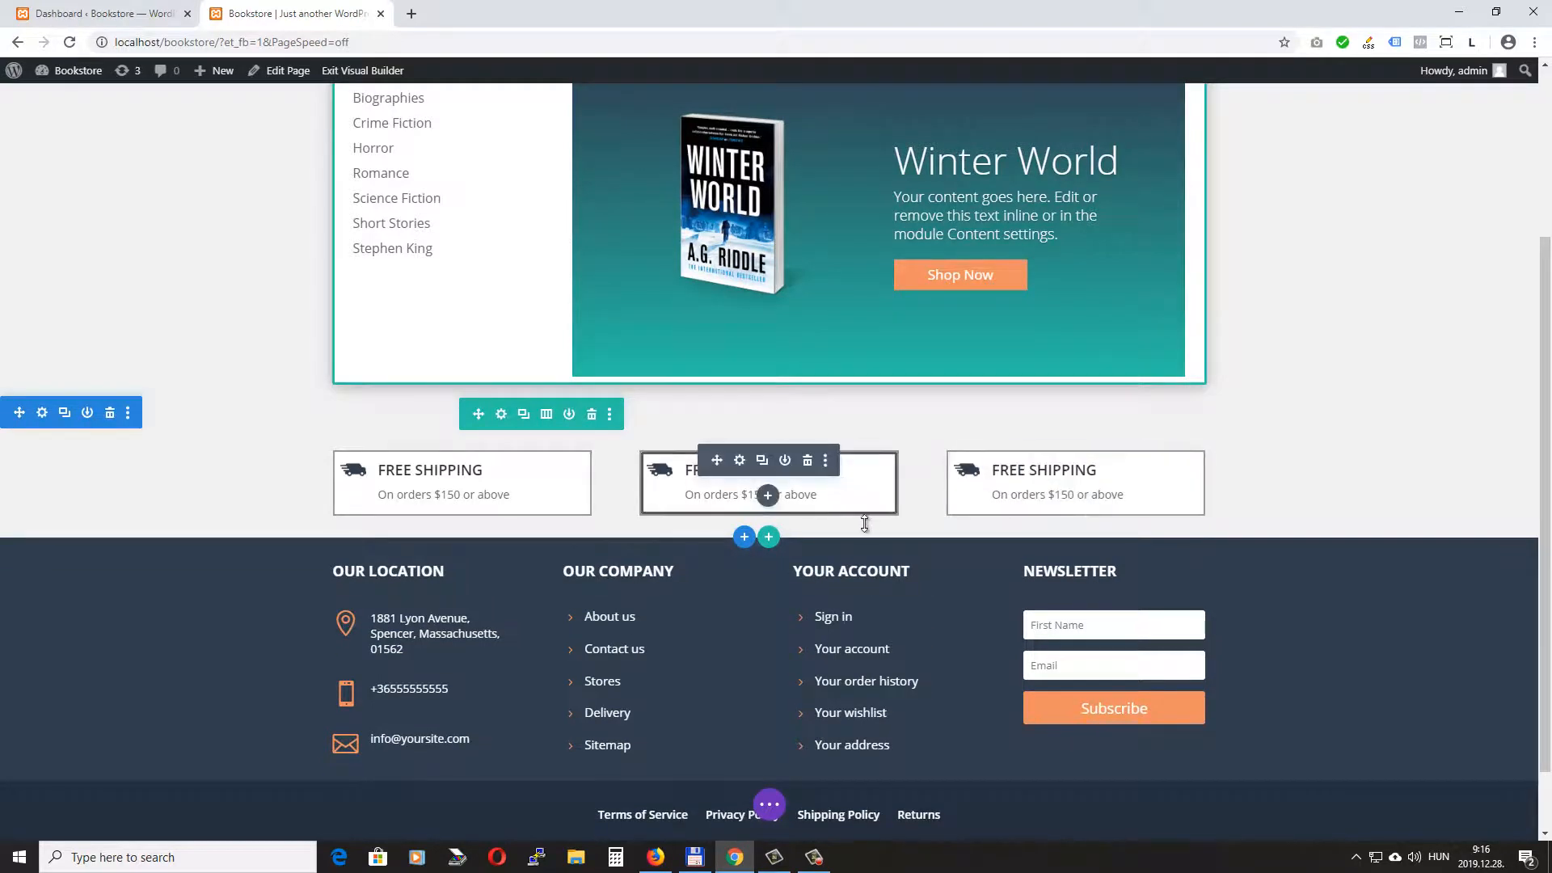
- Change the middle blurb's title to "HELP & SUPPORT" and its body text to "Lorem ipsum ...."
{"action": "left_click", "coordinate": [739, 461]}
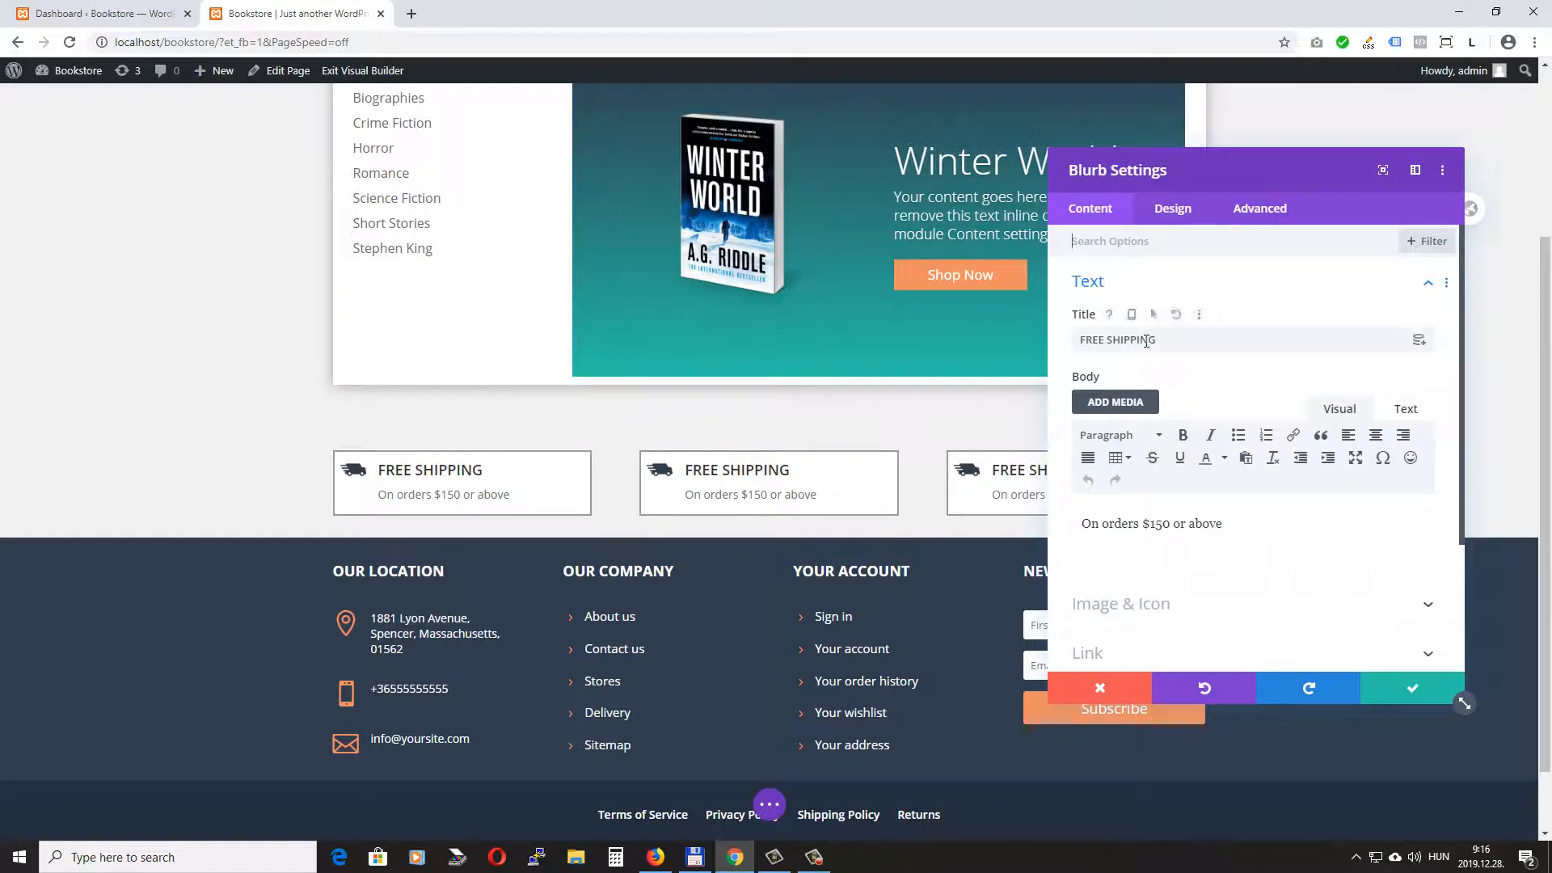
{"action": "triple_click", "coordinate": [1171, 340]}
{"action": "type", "text": "HELP & SUPPORT"}
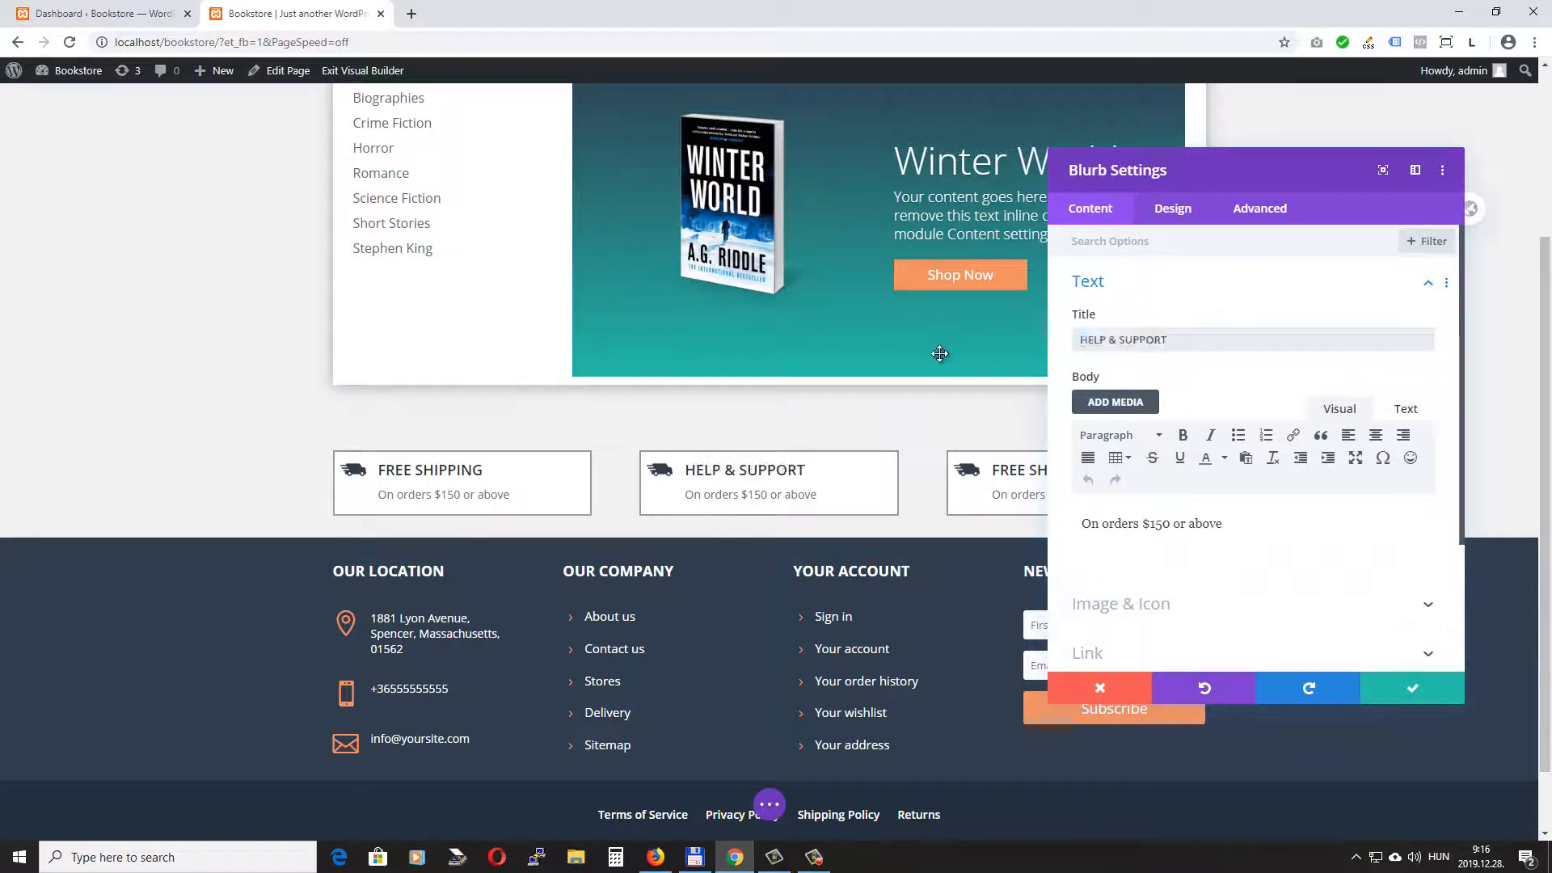
{"action": "triple_click", "coordinate": [1235, 524]}
{"action": "type", "text": "Lo"}
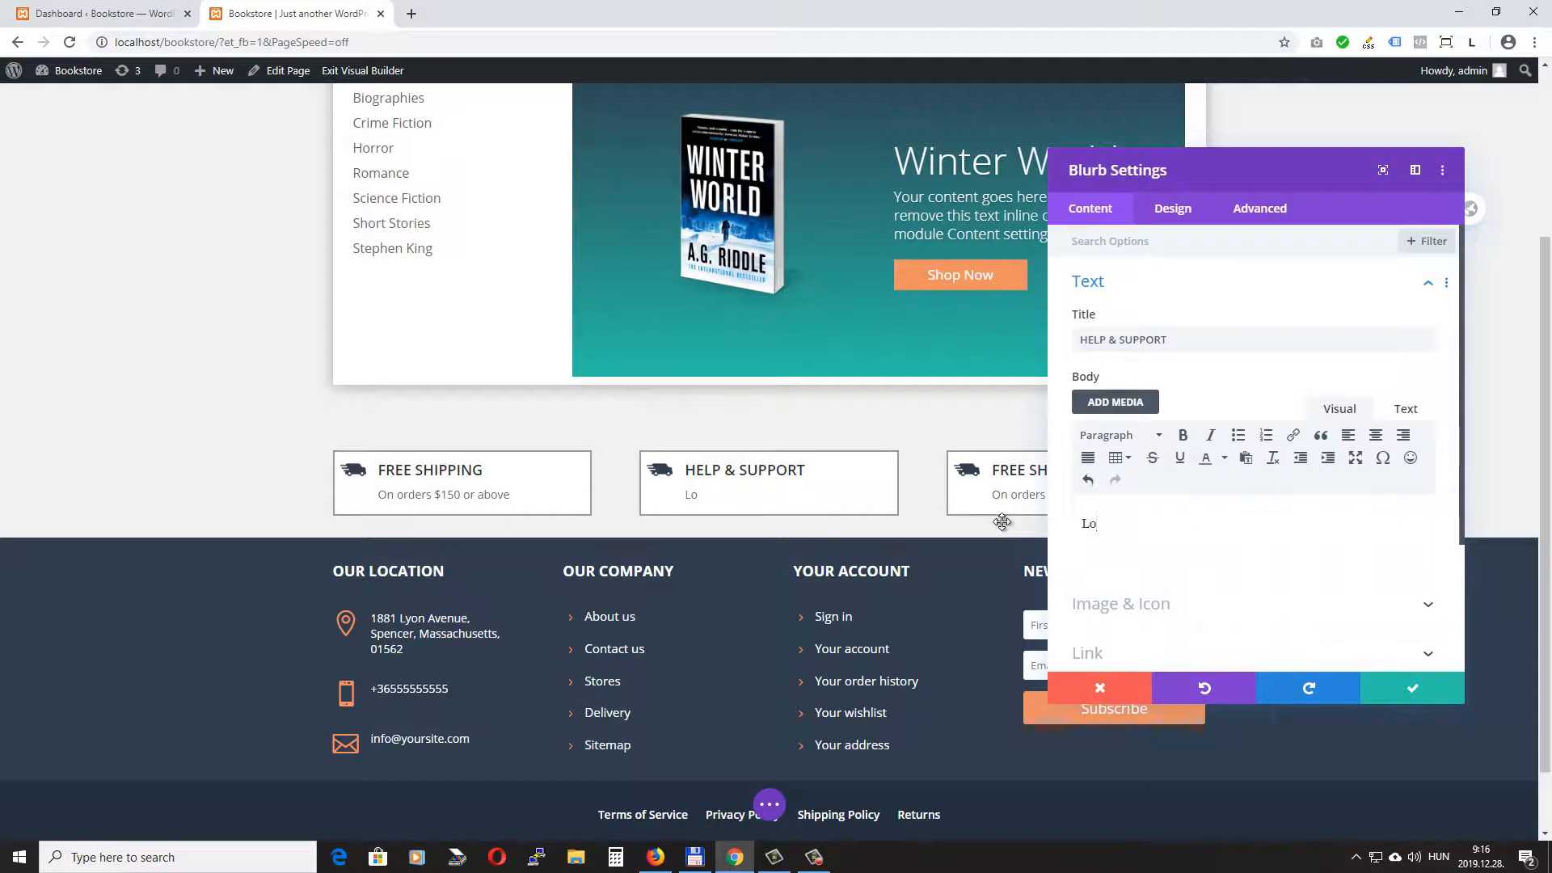
{"action": "type", "text": "rem ipsum ...."}
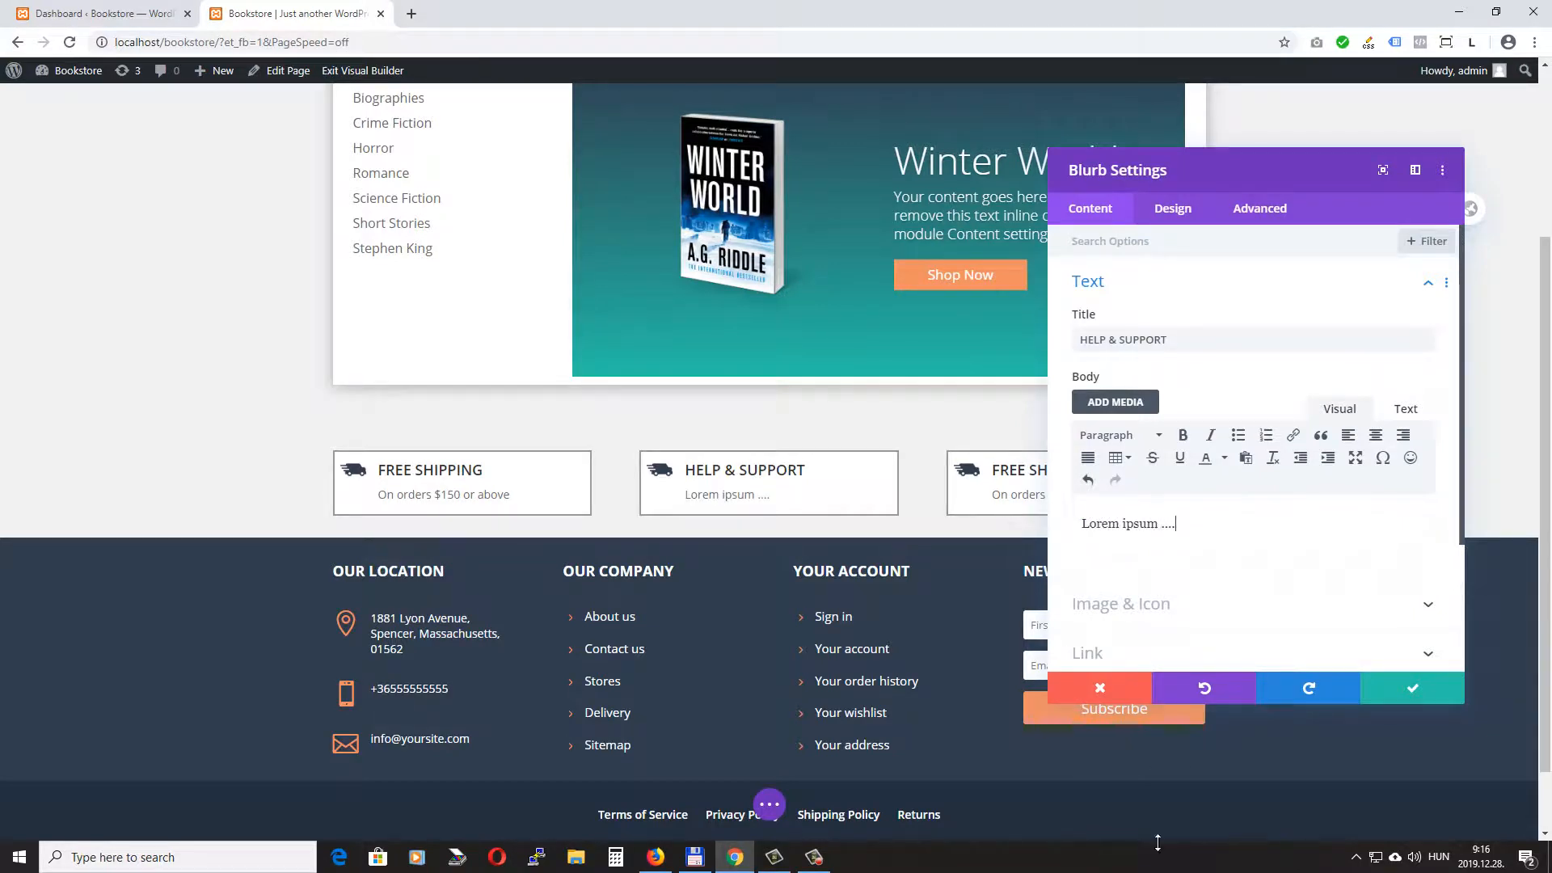
- Replace the middle blurb's image with an uploaded help-support.png and save the blurb settings
{"action": "scroll", "coordinate": [1258, 531], "scroll_direction": "down", "scroll_amount": 2}
{"action": "left_click", "coordinate": [1170, 440]}
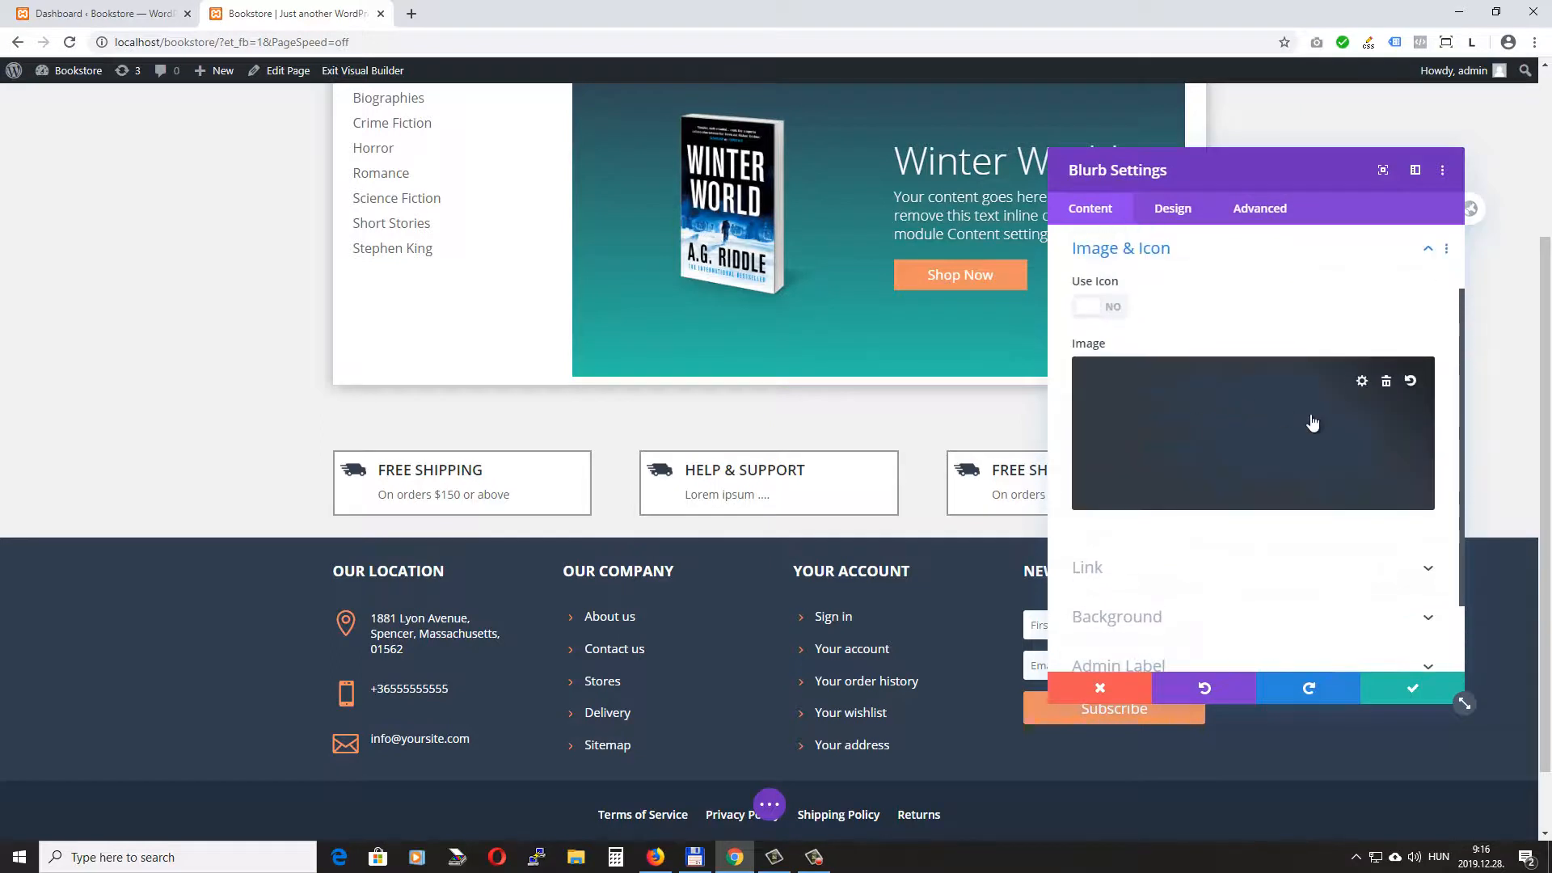
{"action": "left_click", "coordinate": [1176, 410]}
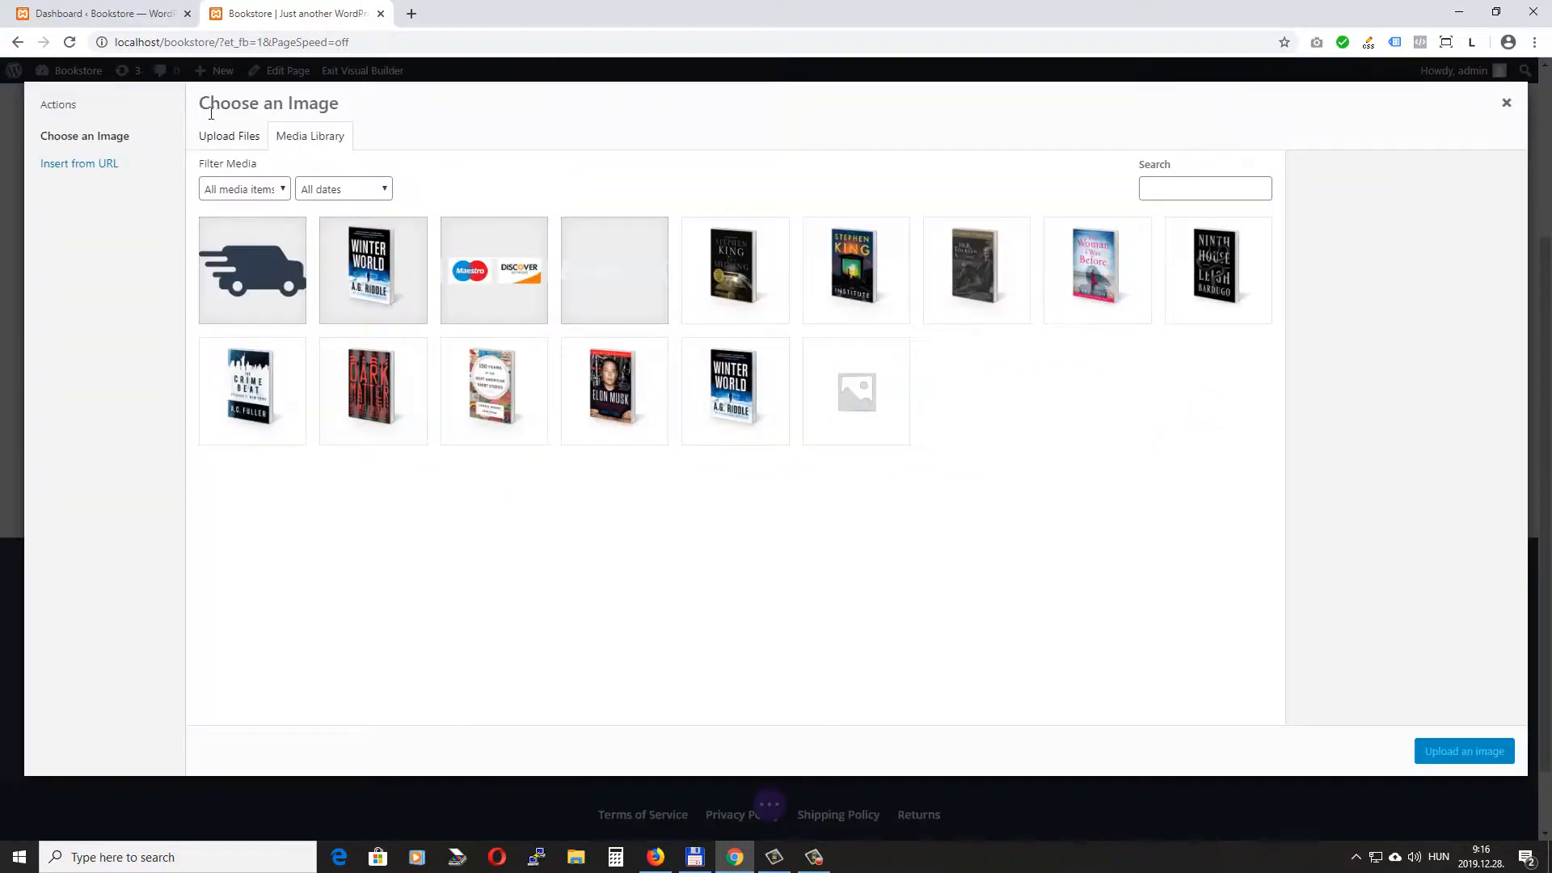
{"action": "left_click", "coordinate": [243, 138]}
{"action": "left_click", "coordinate": [860, 420]}
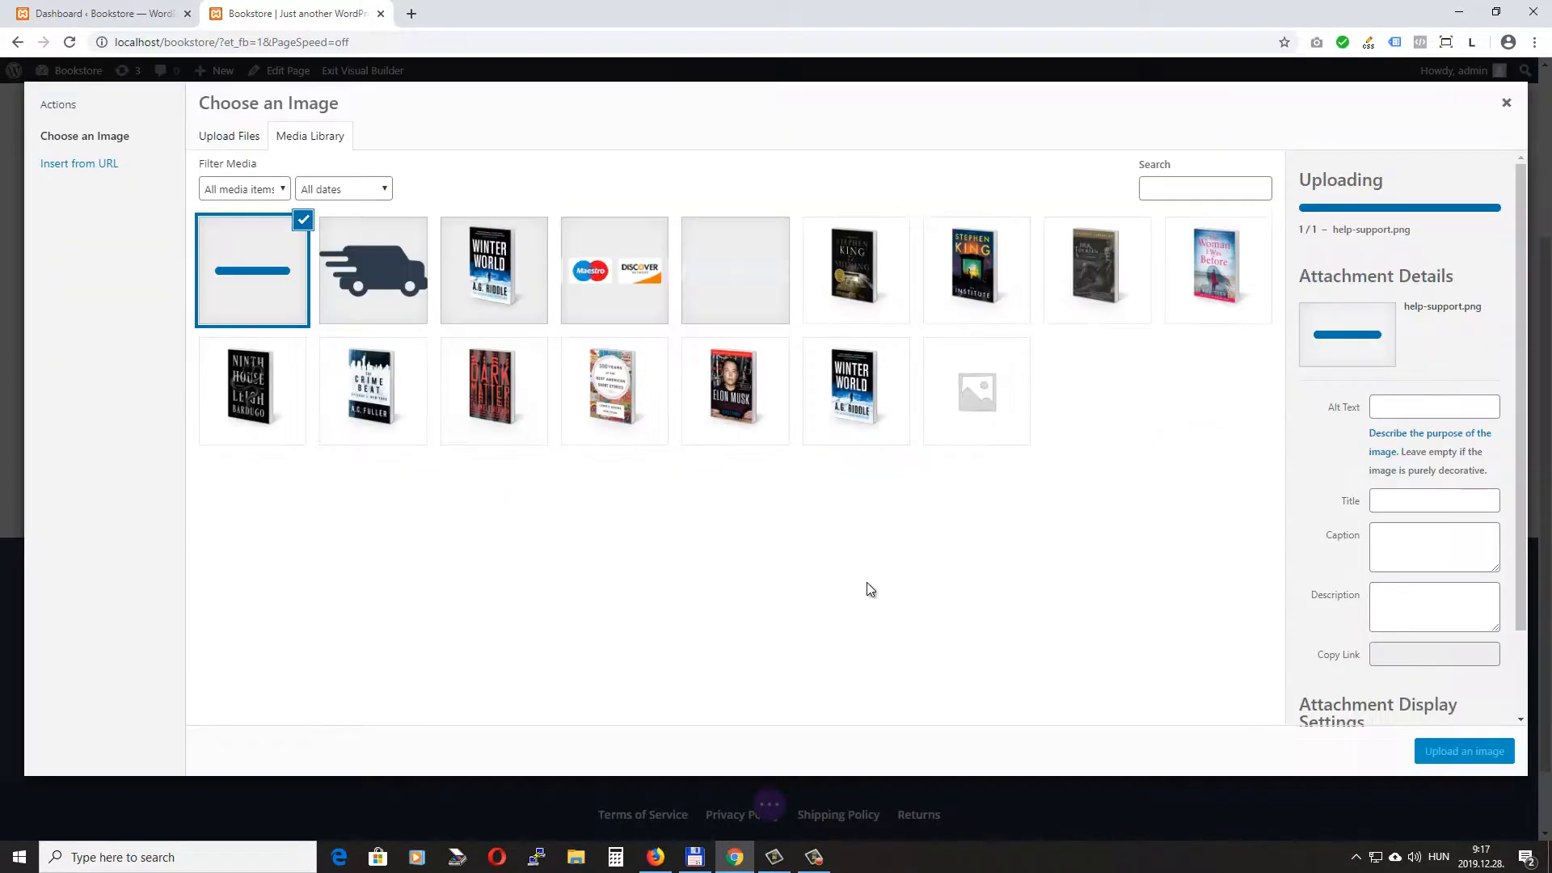
{"action": "left_click", "coordinate": [1495, 753]}
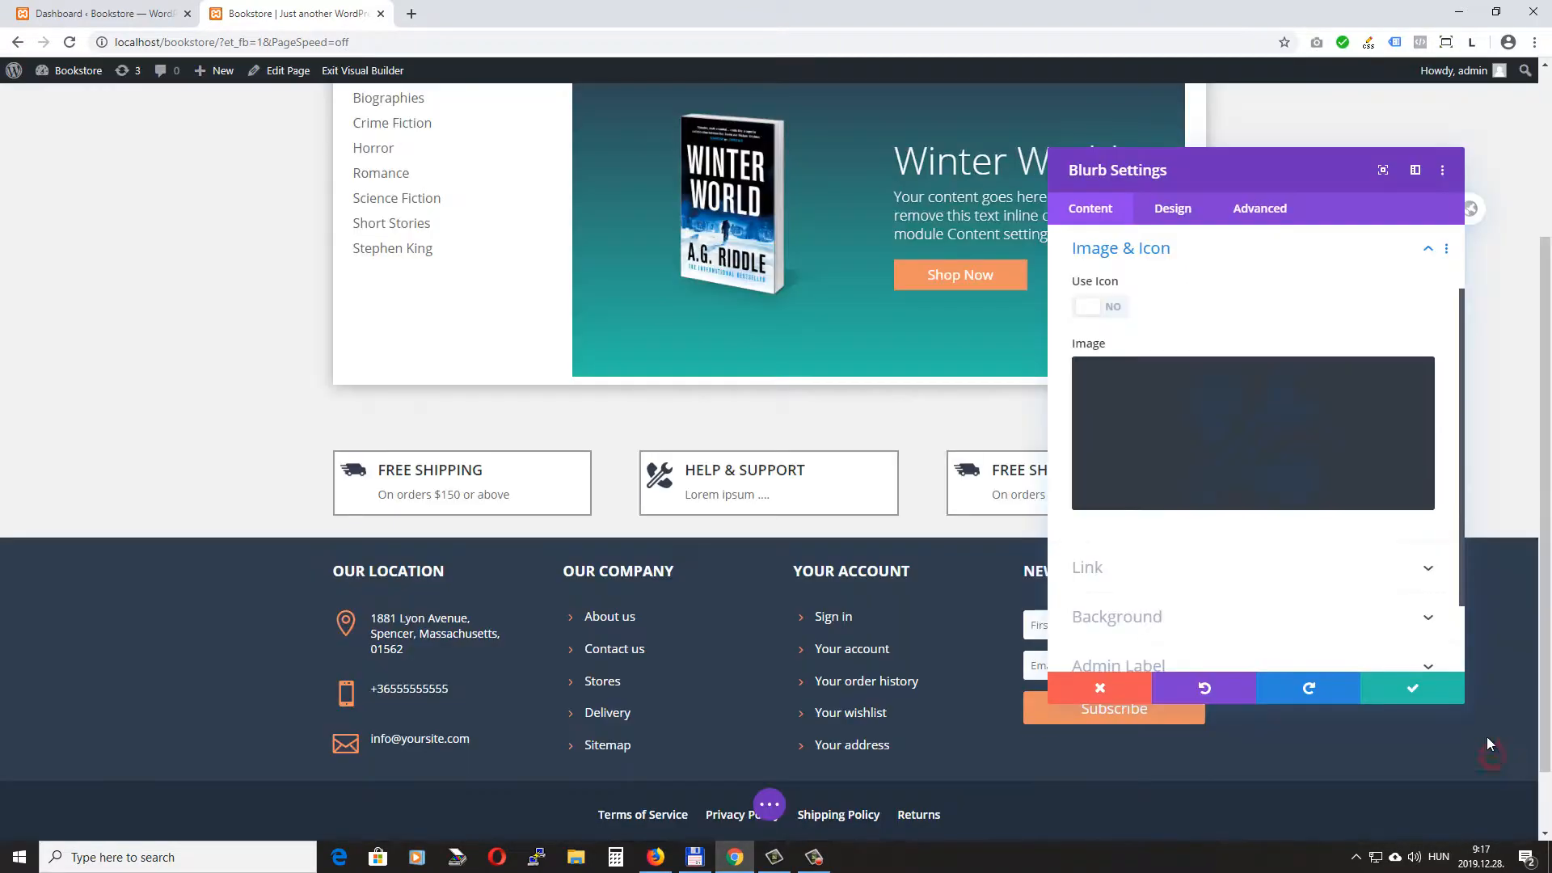
{"action": "left_click", "coordinate": [1408, 690]}
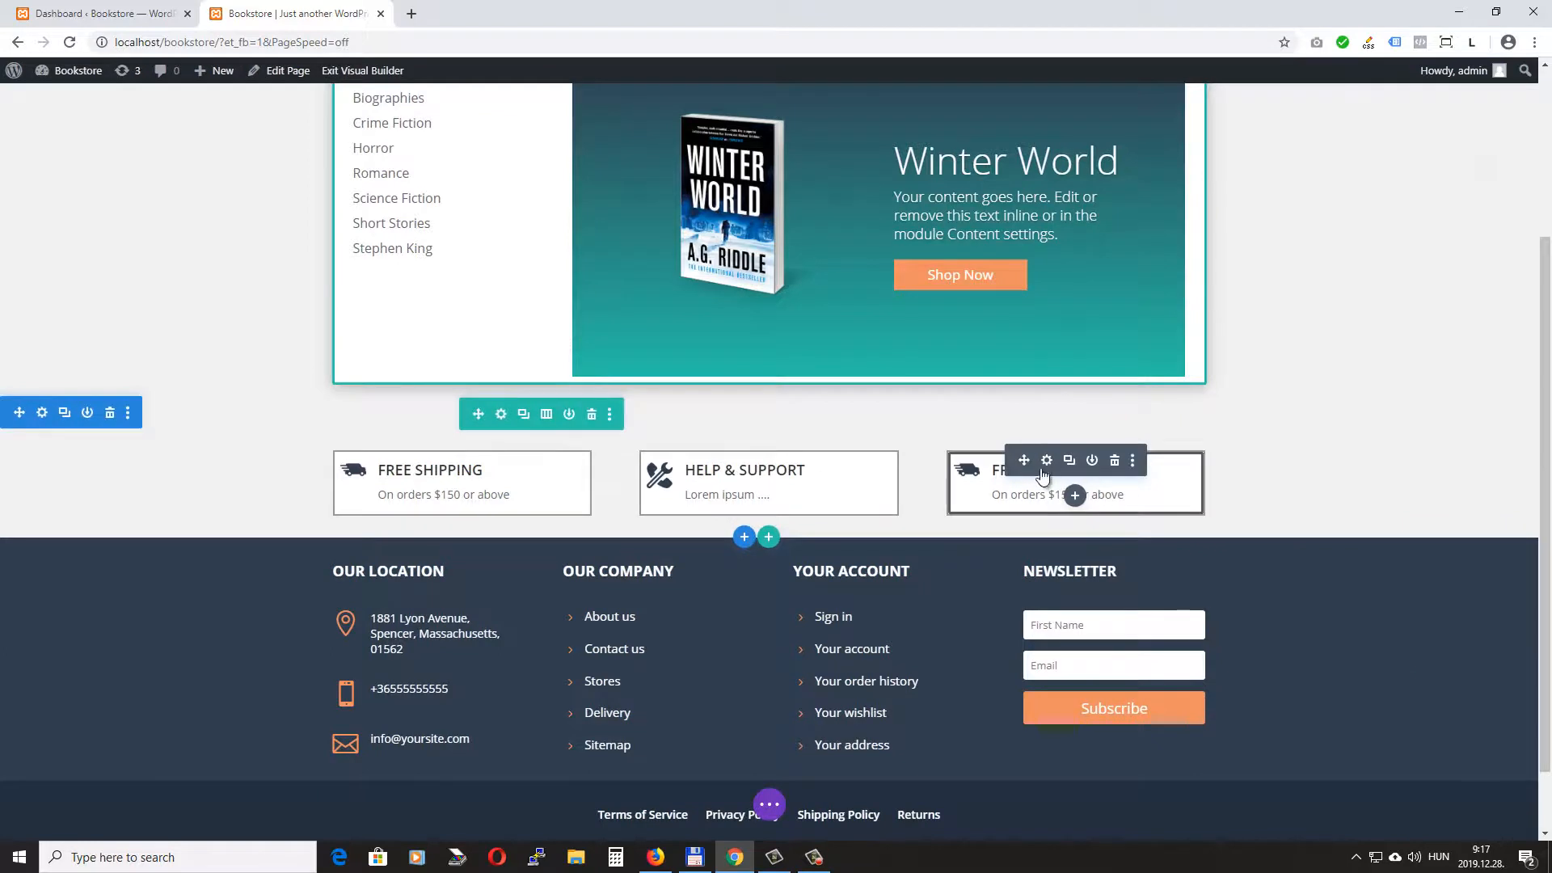
- Change the third blurb's title to "MONEY BACK GUARANTEE" and its body text to "Lorem ipsum...."
{"action": "left_click", "coordinate": [1047, 462]}
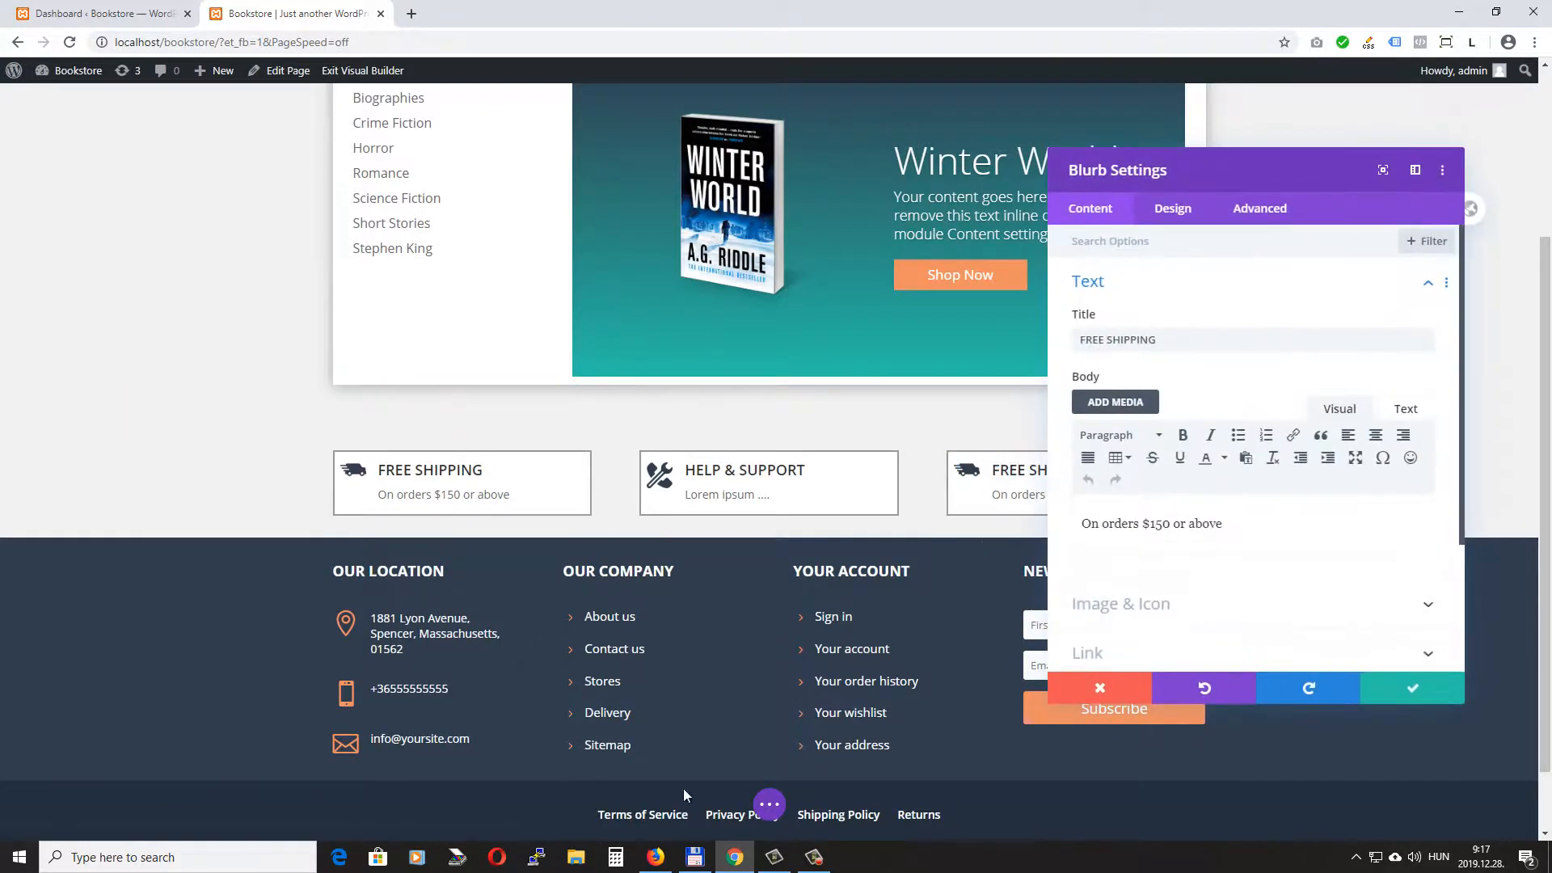
{"action": "left_click", "coordinate": [1178, 340]}
{"action": "key", "text": "ctrl+a"}
{"action": "type", "text": "MONEY BACK GUARANTEE"}
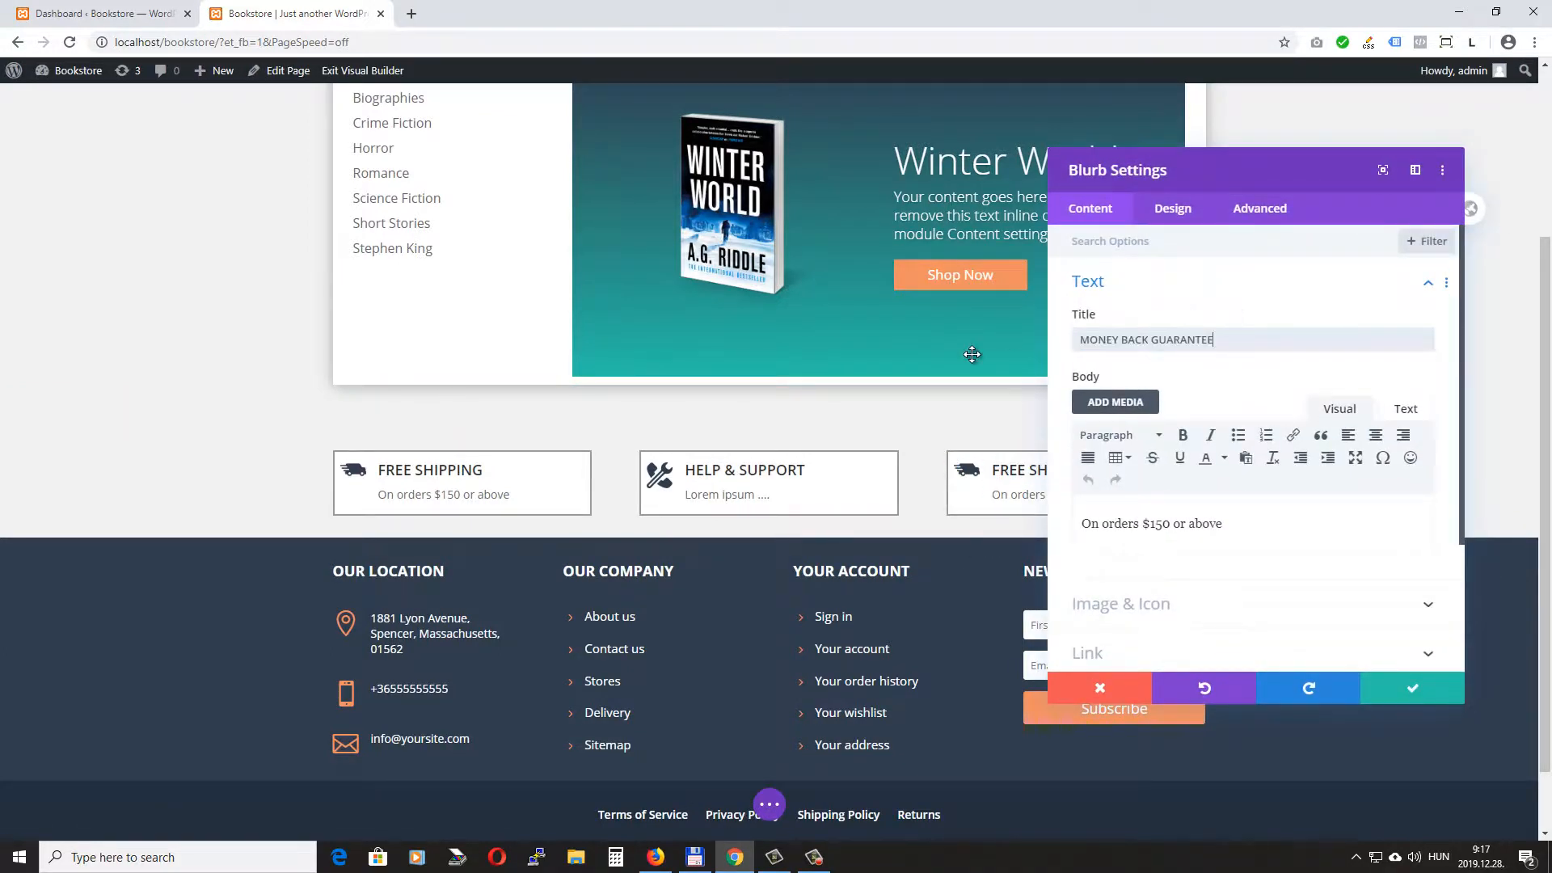
{"action": "left_click_drag", "start_coordinate": [1237, 170], "coordinate": [524, 198]}
{"action": "left_click_drag", "start_coordinate": [516, 555], "coordinate": [243, 554]}
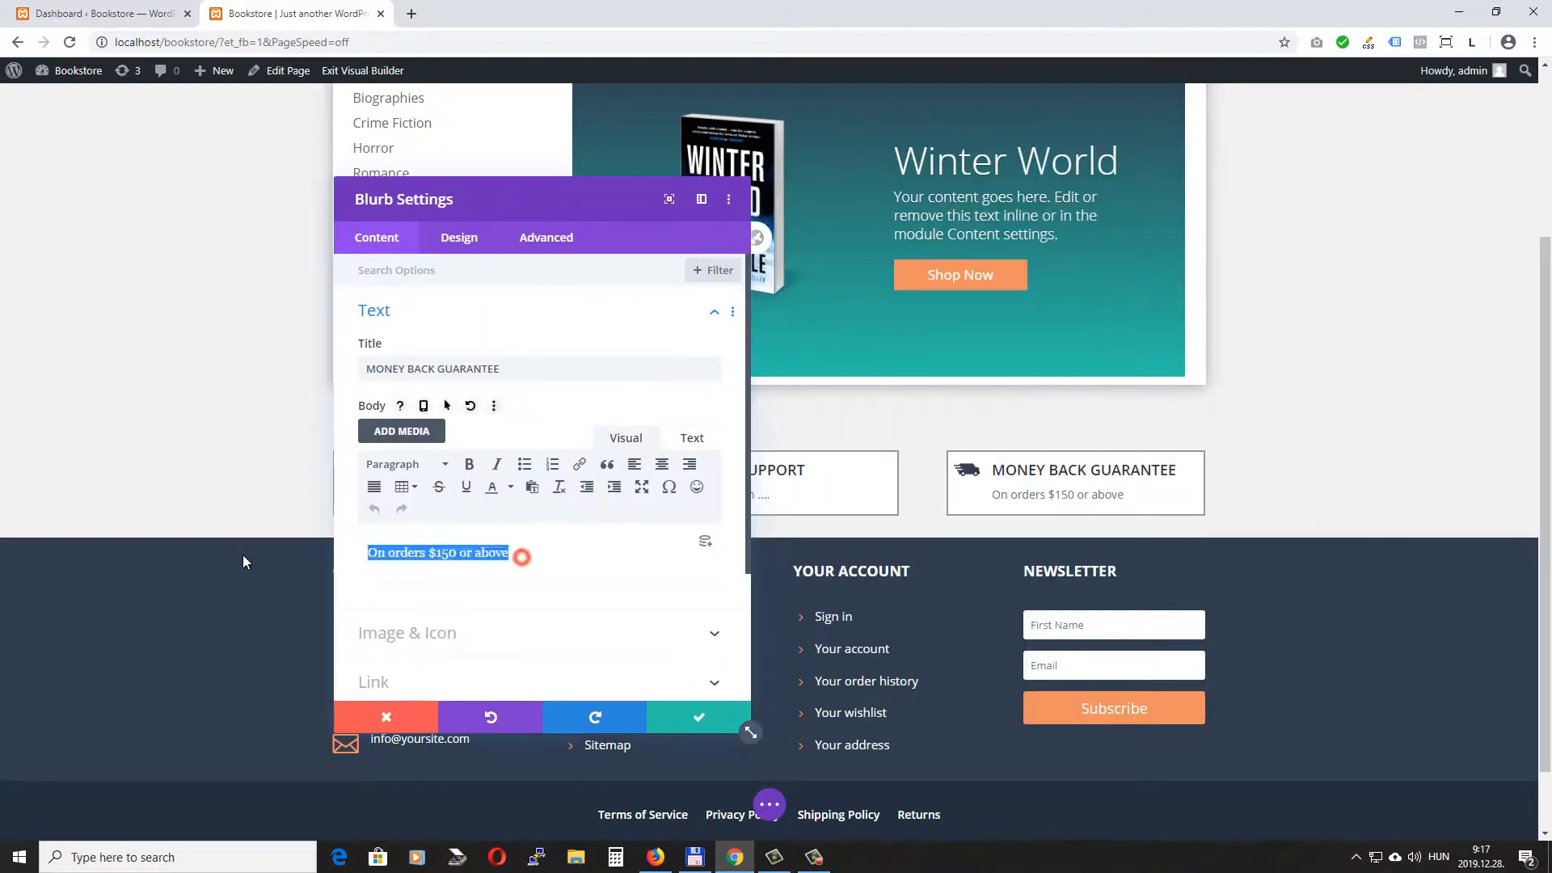
{"action": "type", "text": "Lorem "}
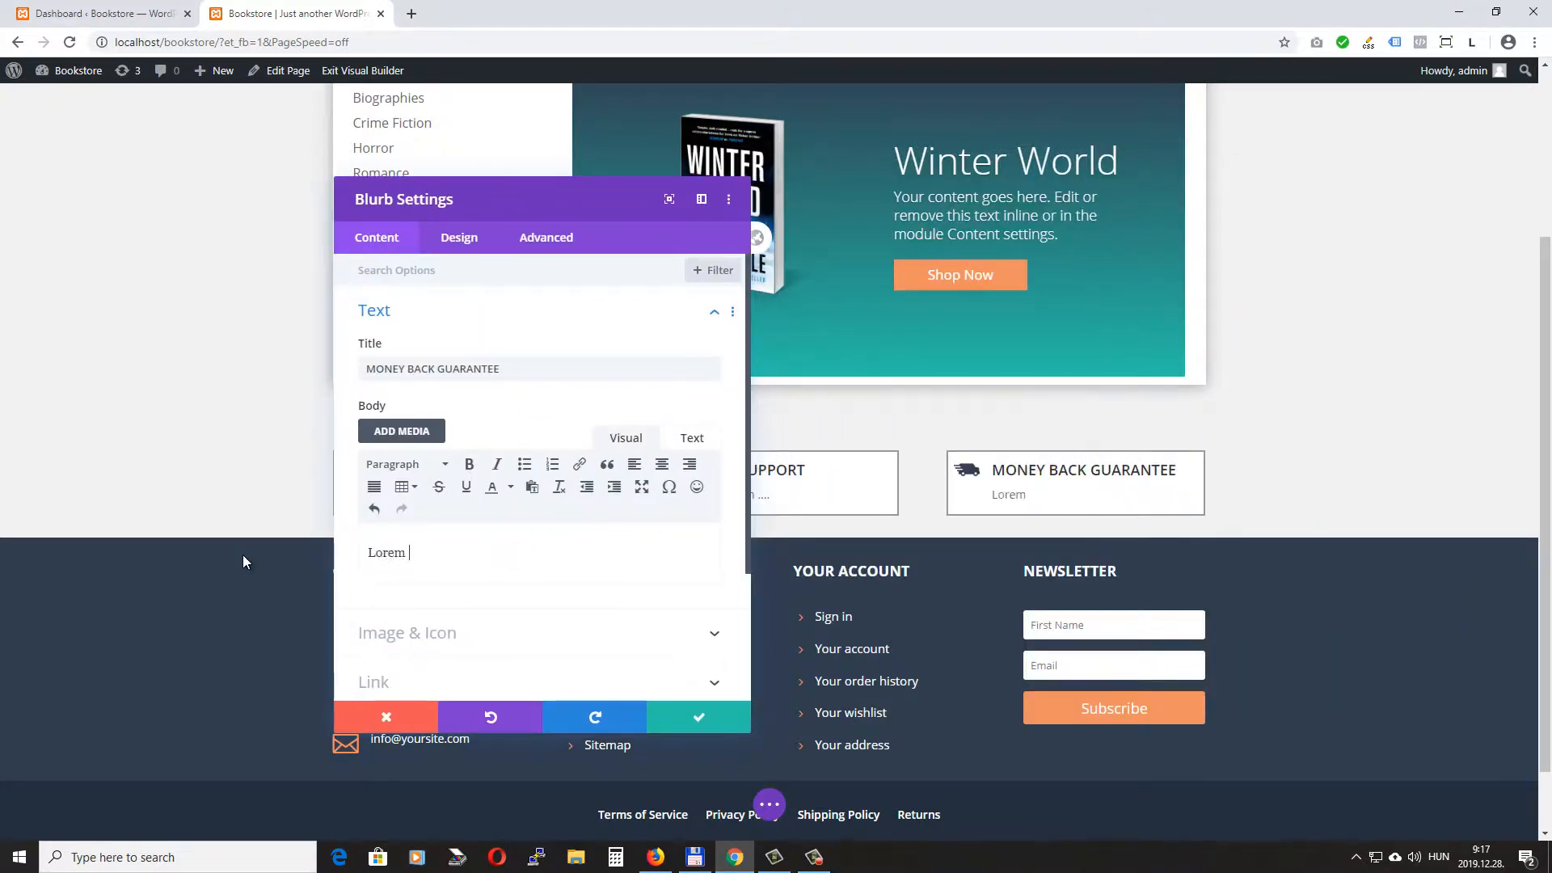
{"action": "type", "text": "ipsum...."}
- Replace the third blurb's image with an uploaded money-back.png and save the blurb settings
{"action": "scroll", "coordinate": [545, 475], "scroll_direction": "down", "scroll_amount": 3}
{"action": "left_click", "coordinate": [429, 461]}
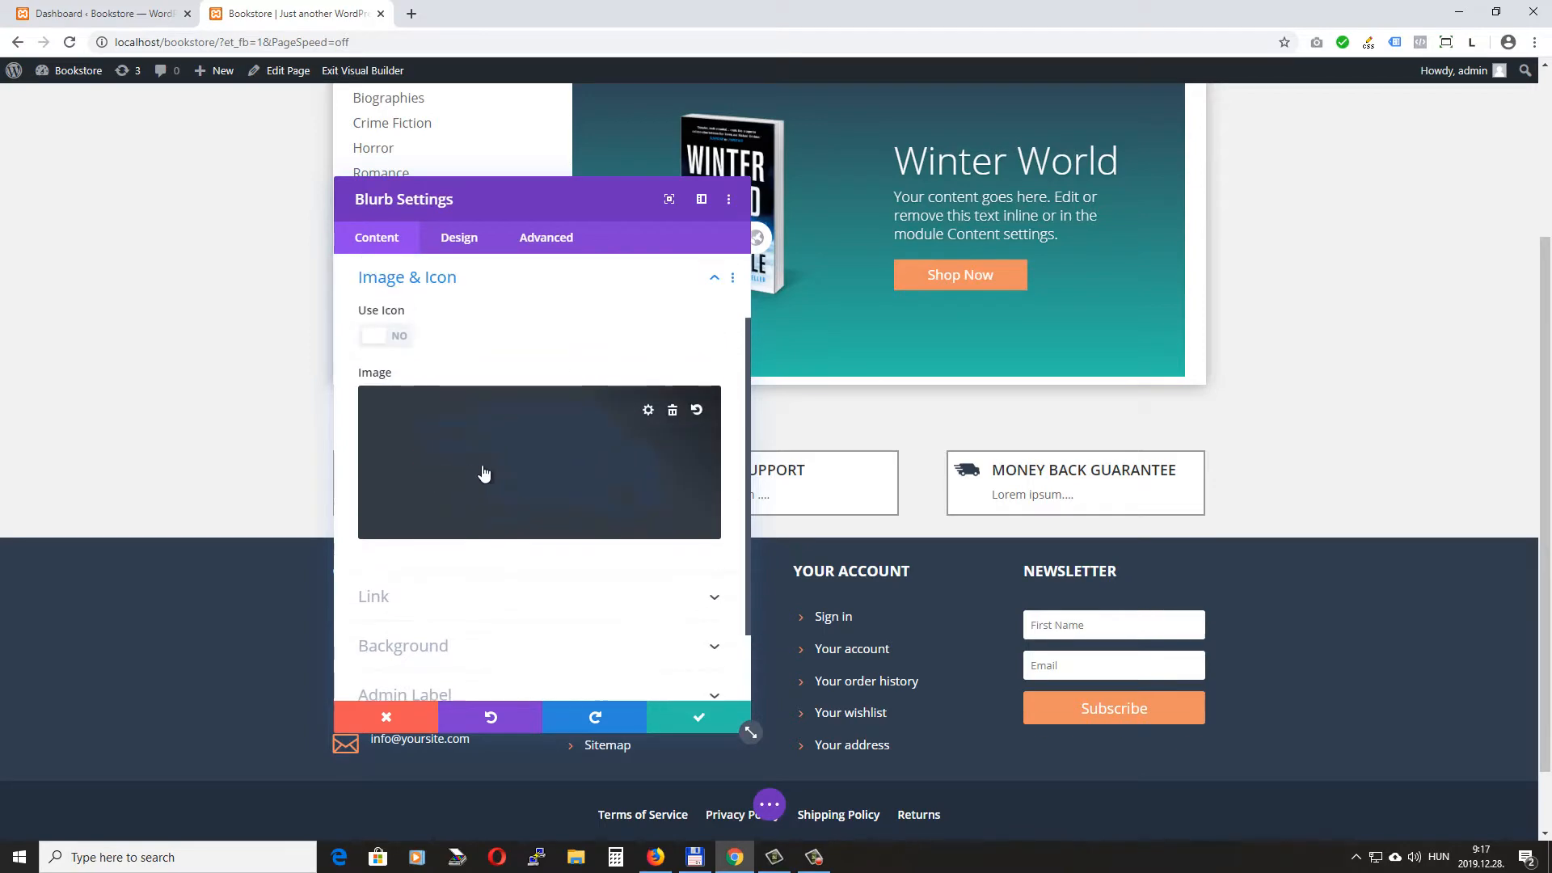
{"action": "left_click", "coordinate": [487, 450]}
{"action": "left_click", "coordinate": [227, 139]}
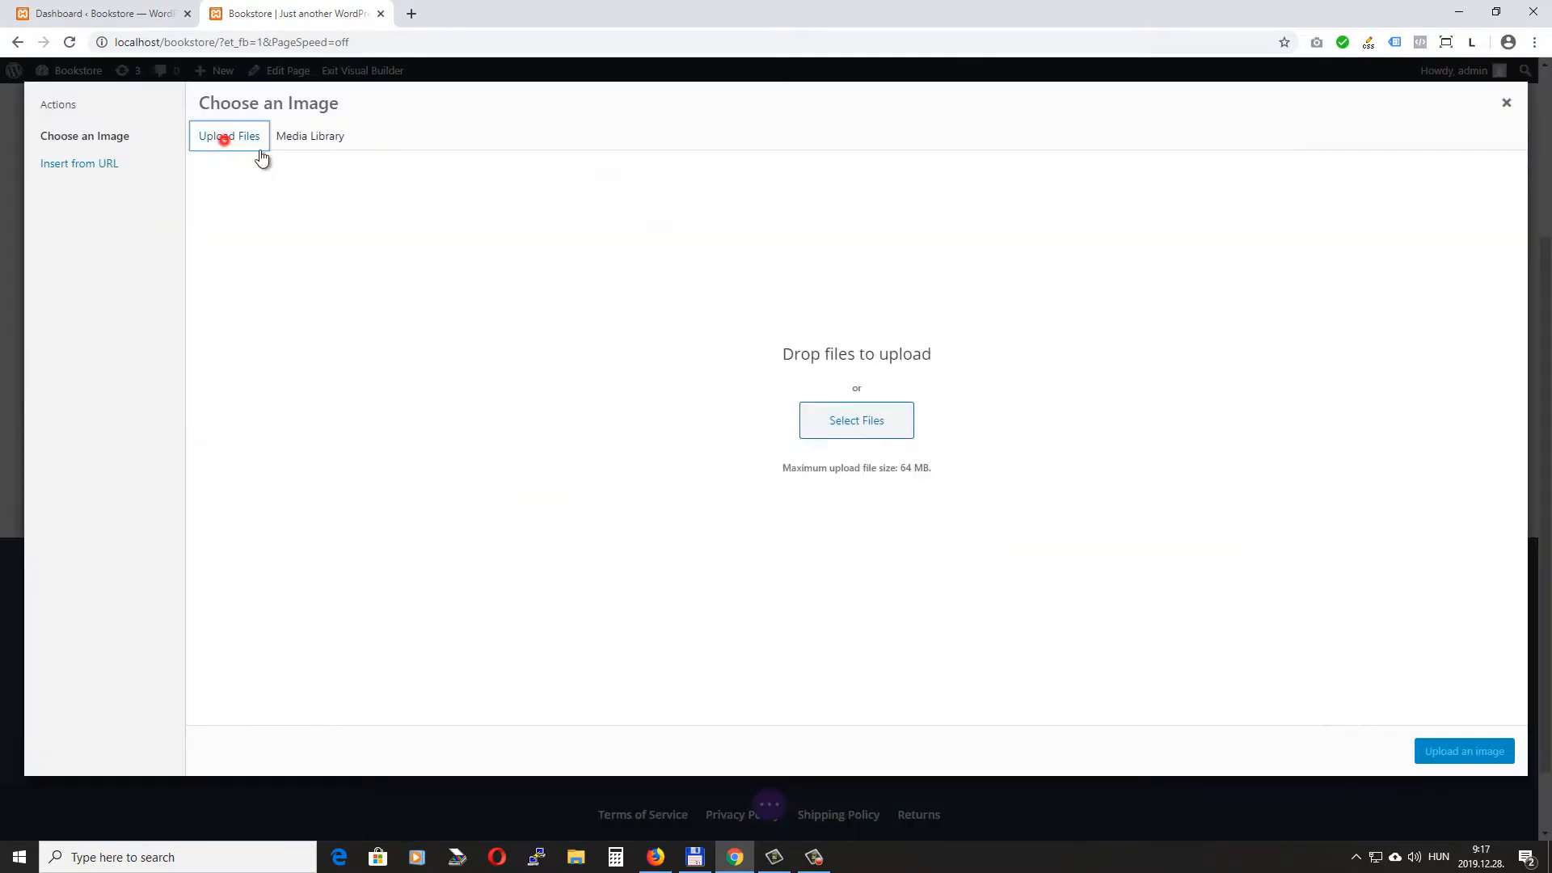
{"action": "left_click", "coordinate": [871, 427]}
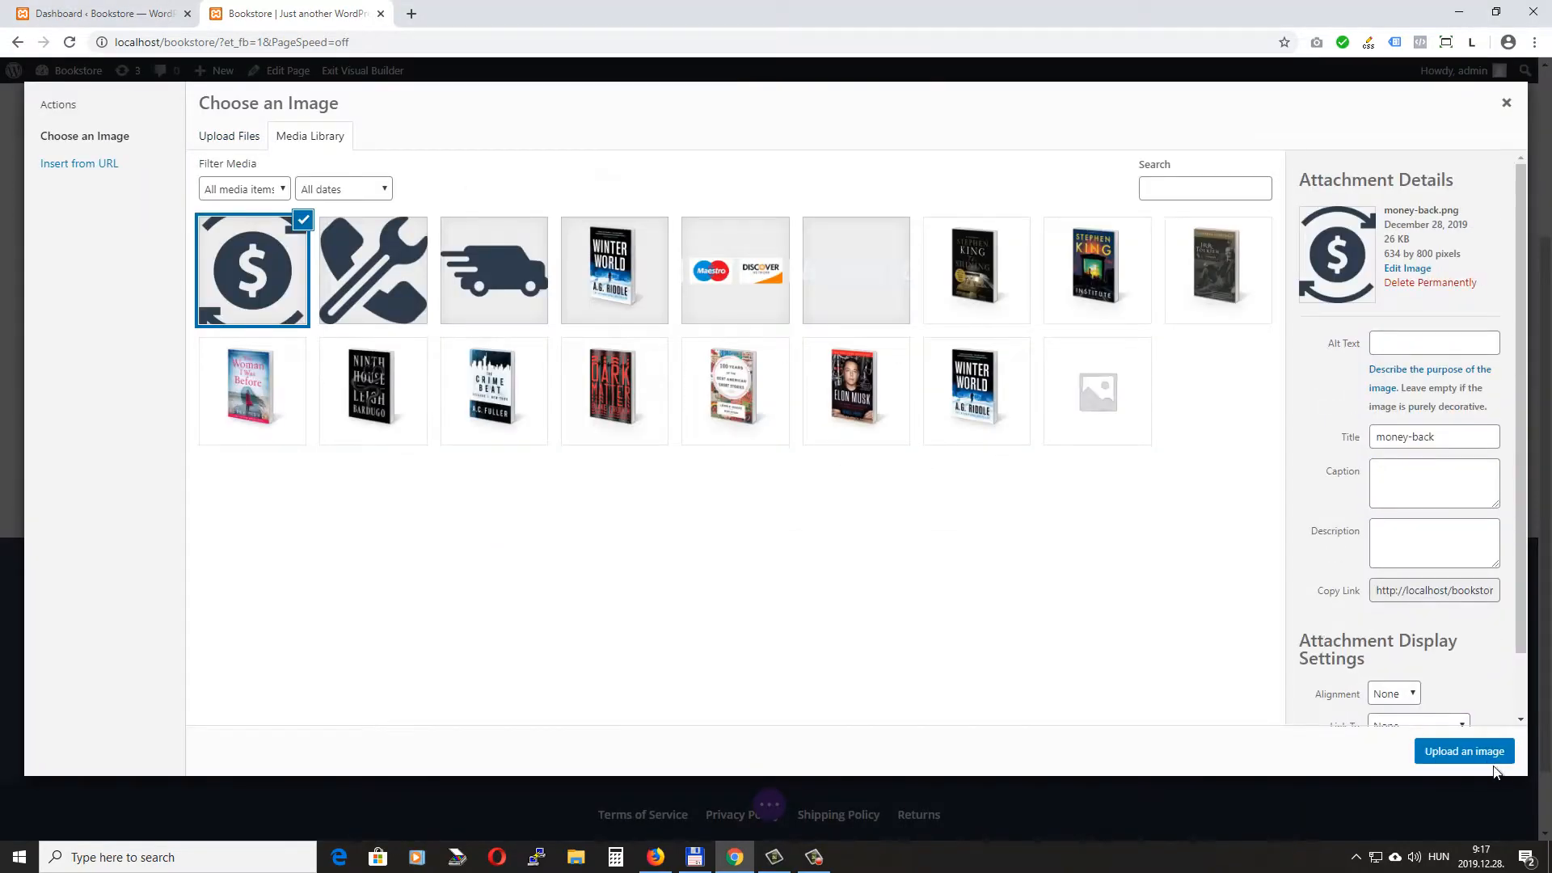
{"action": "left_click", "coordinate": [1483, 752]}
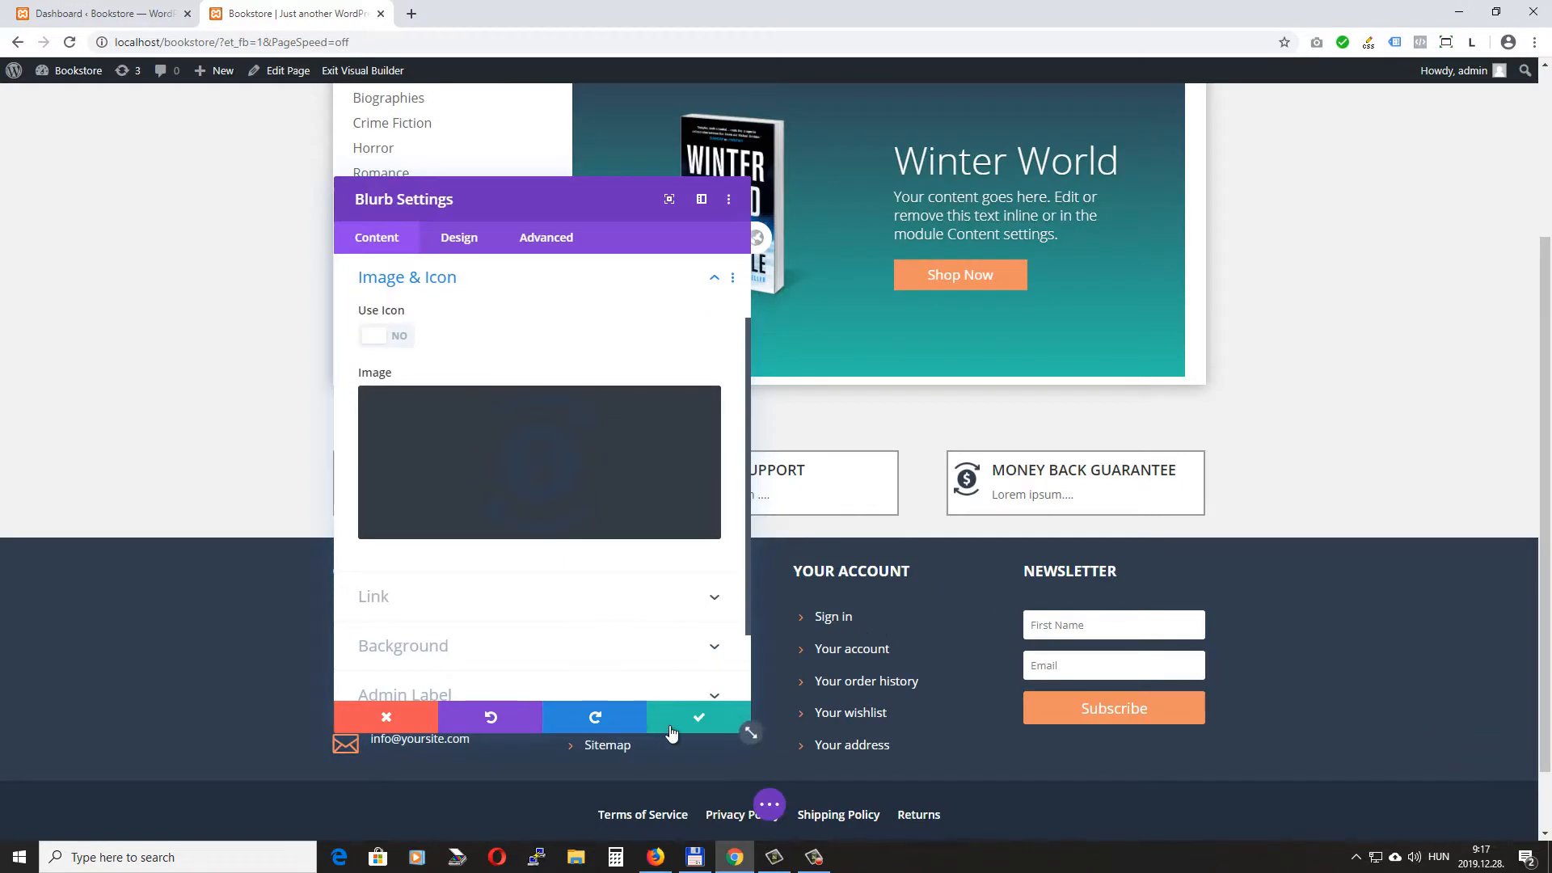
{"action": "left_click", "coordinate": [695, 717]}
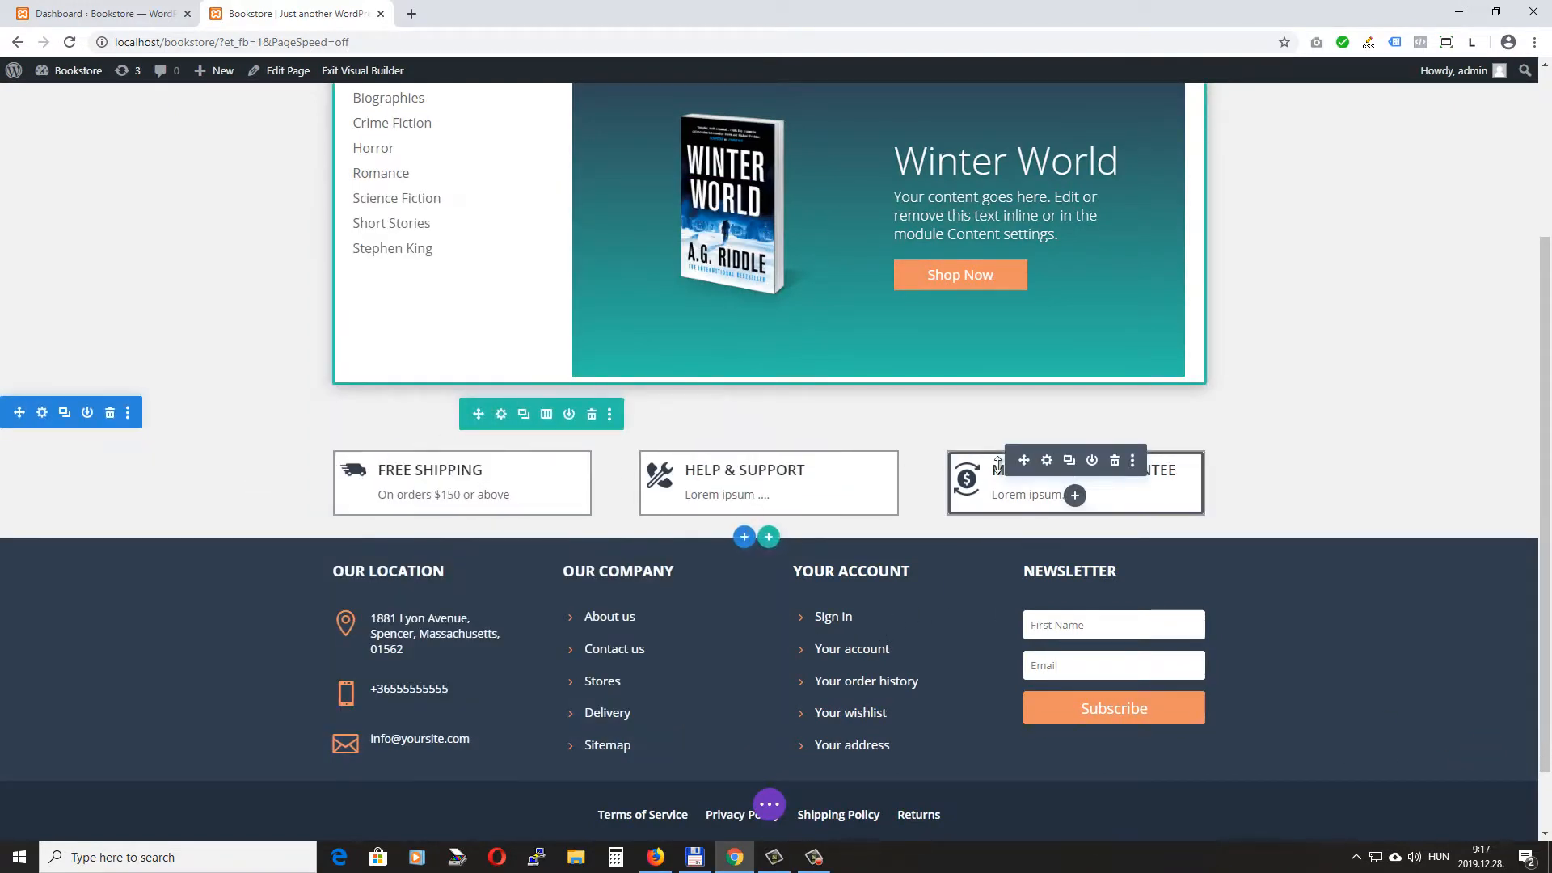
- Save the page, exit the visual builder and view the three blurbs on the live homepage
{"action": "left_click", "coordinate": [771, 807]}
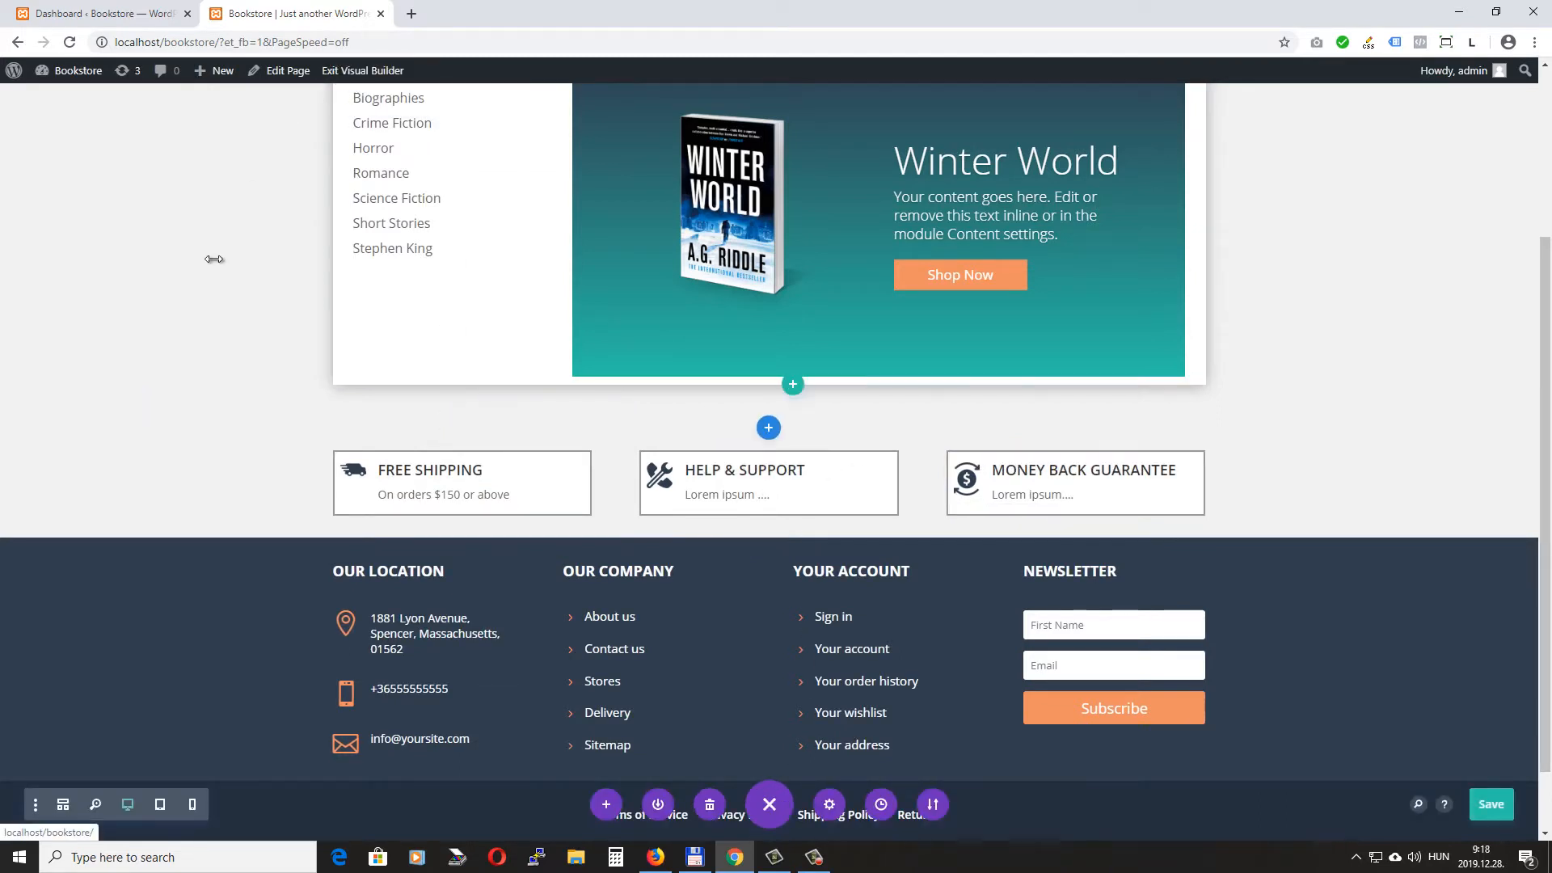
{"action": "left_click", "coordinate": [347, 71]}
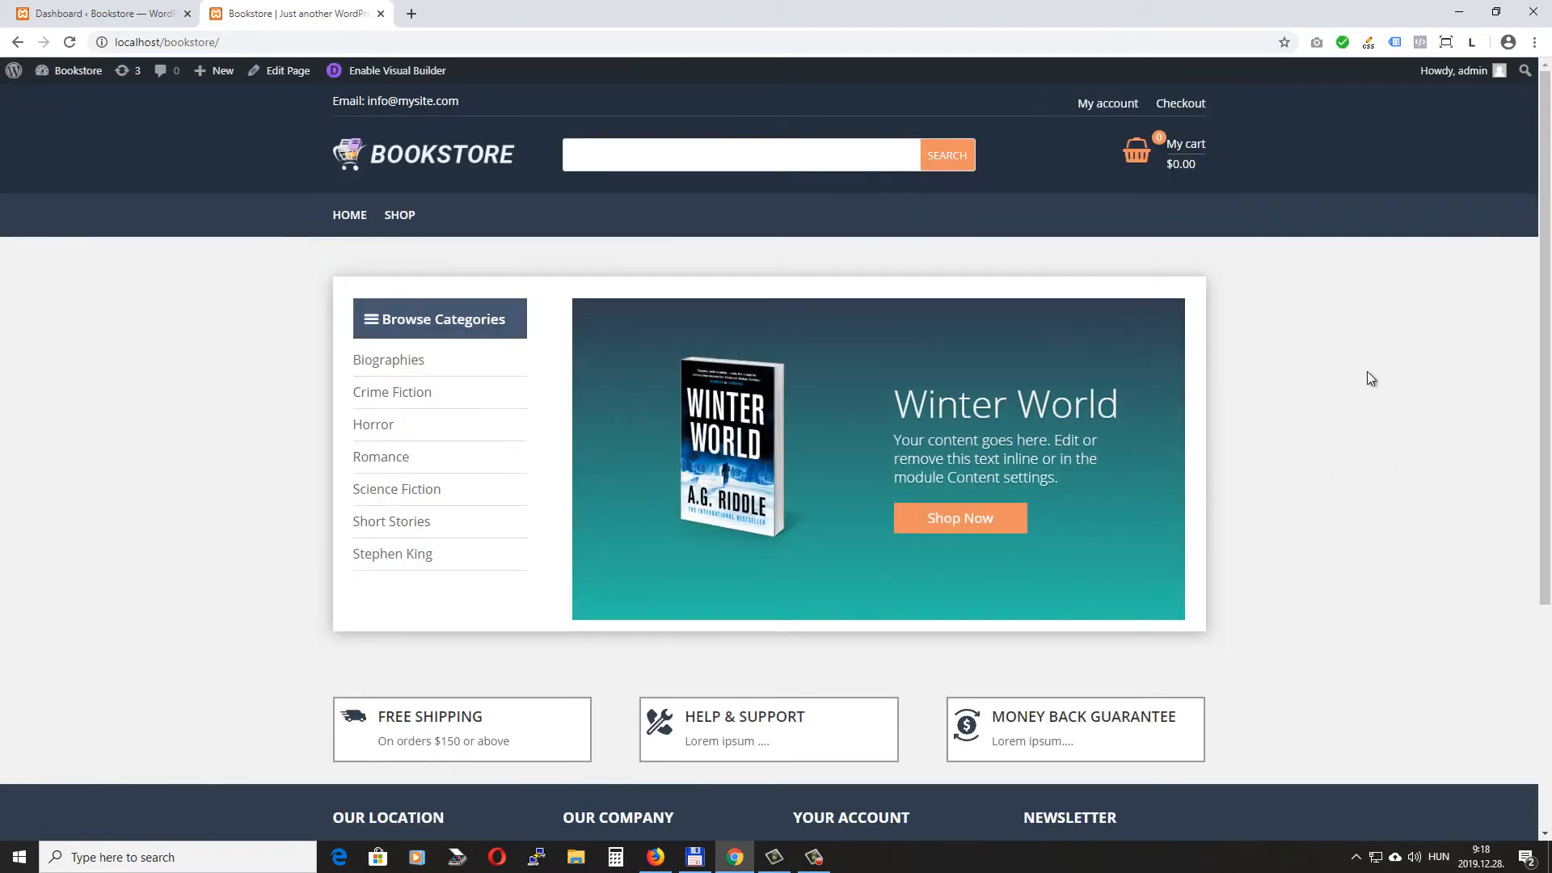
{"action": "scroll", "coordinate": [779, 449], "scroll_direction": "down", "scroll_amount": 1}
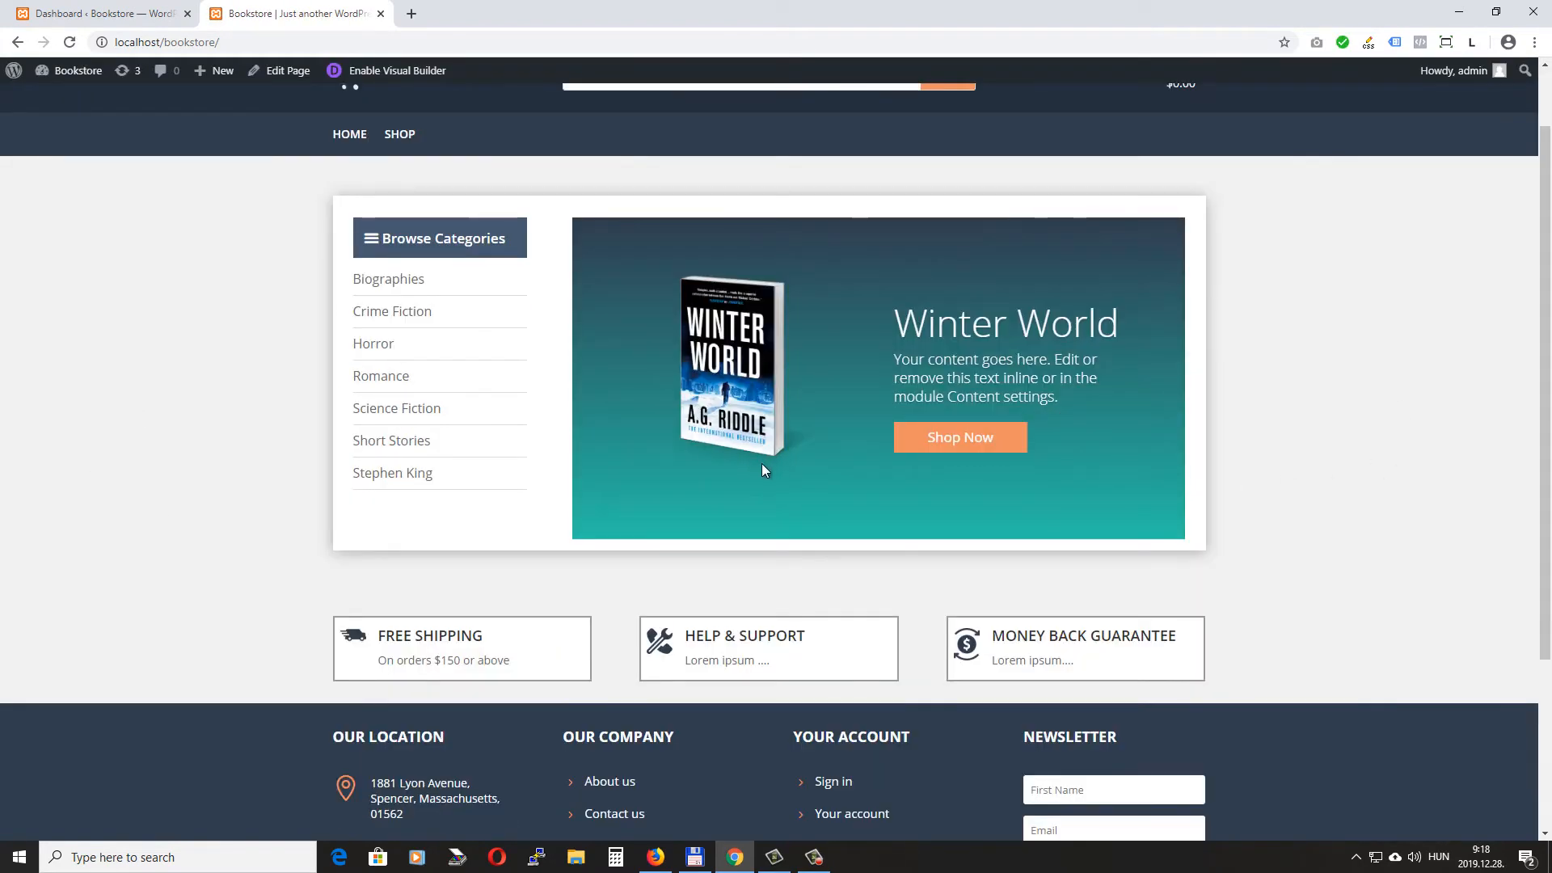